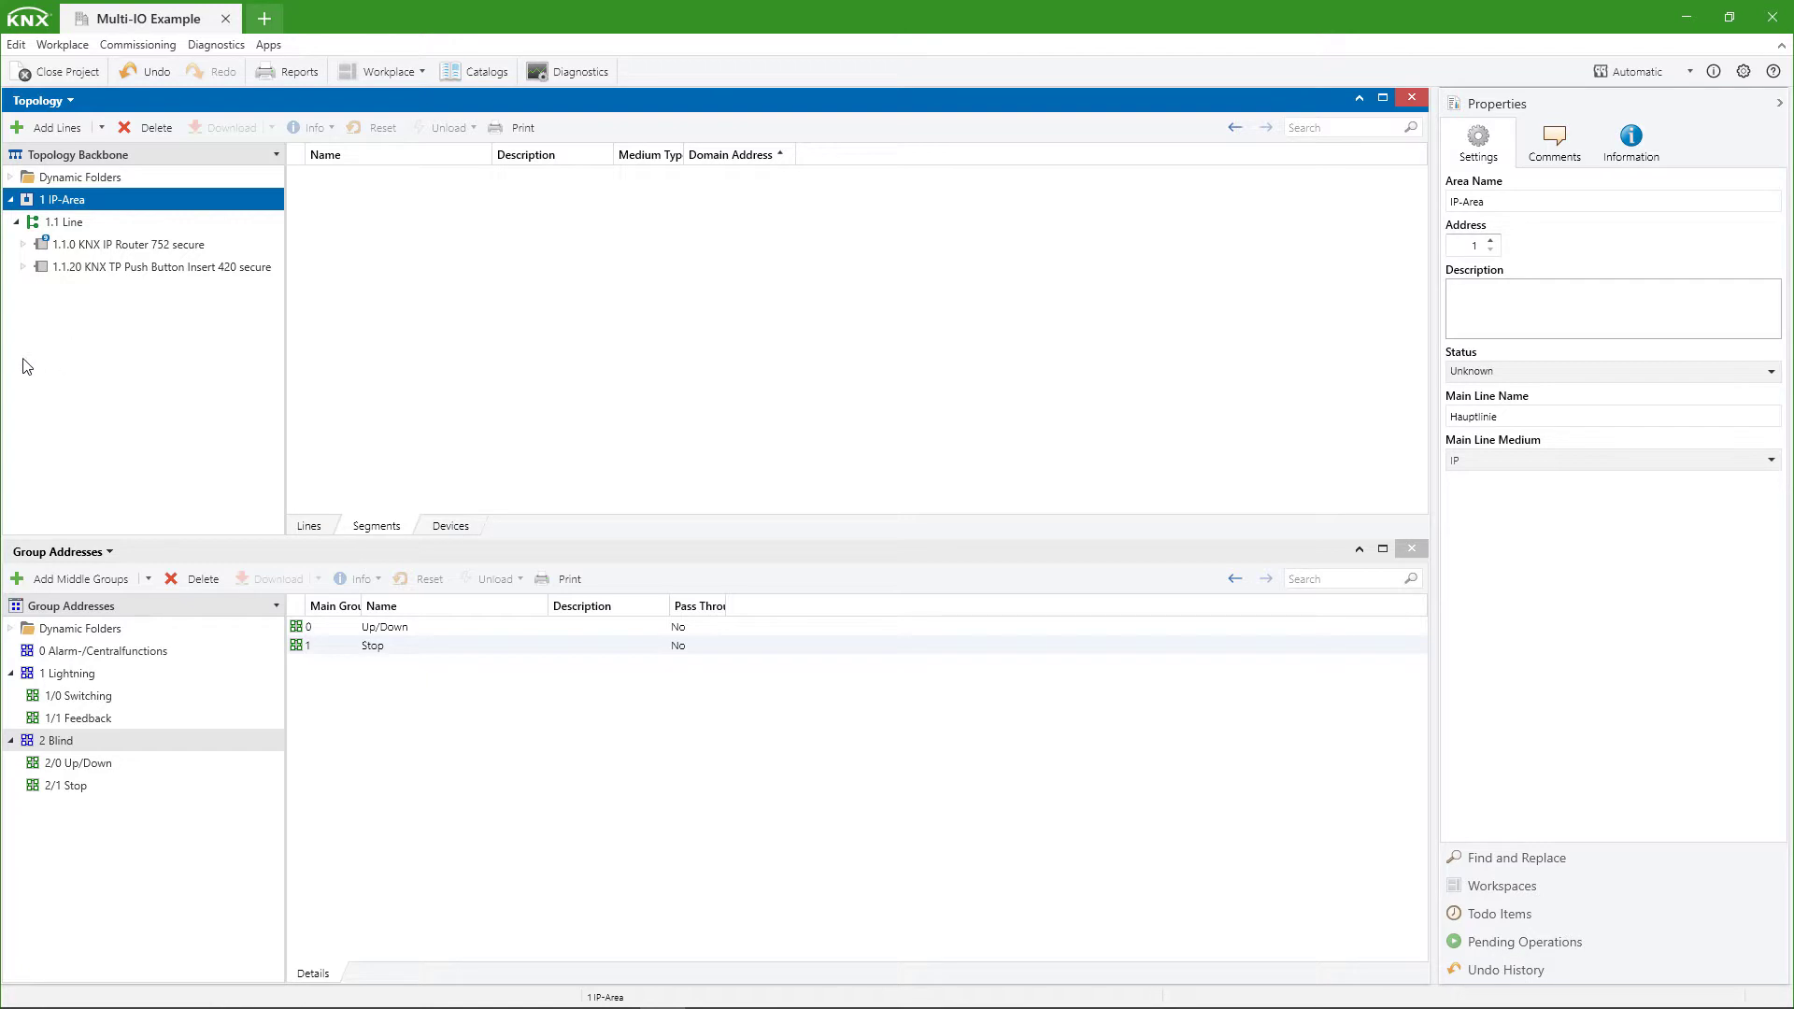
Step: Search the device catalog for "multi io ip" and add the KNX IP Multi IO 580 (48I/O) to area 1 IP-Area
{"action": "left_click", "coordinate": [82, 552]}
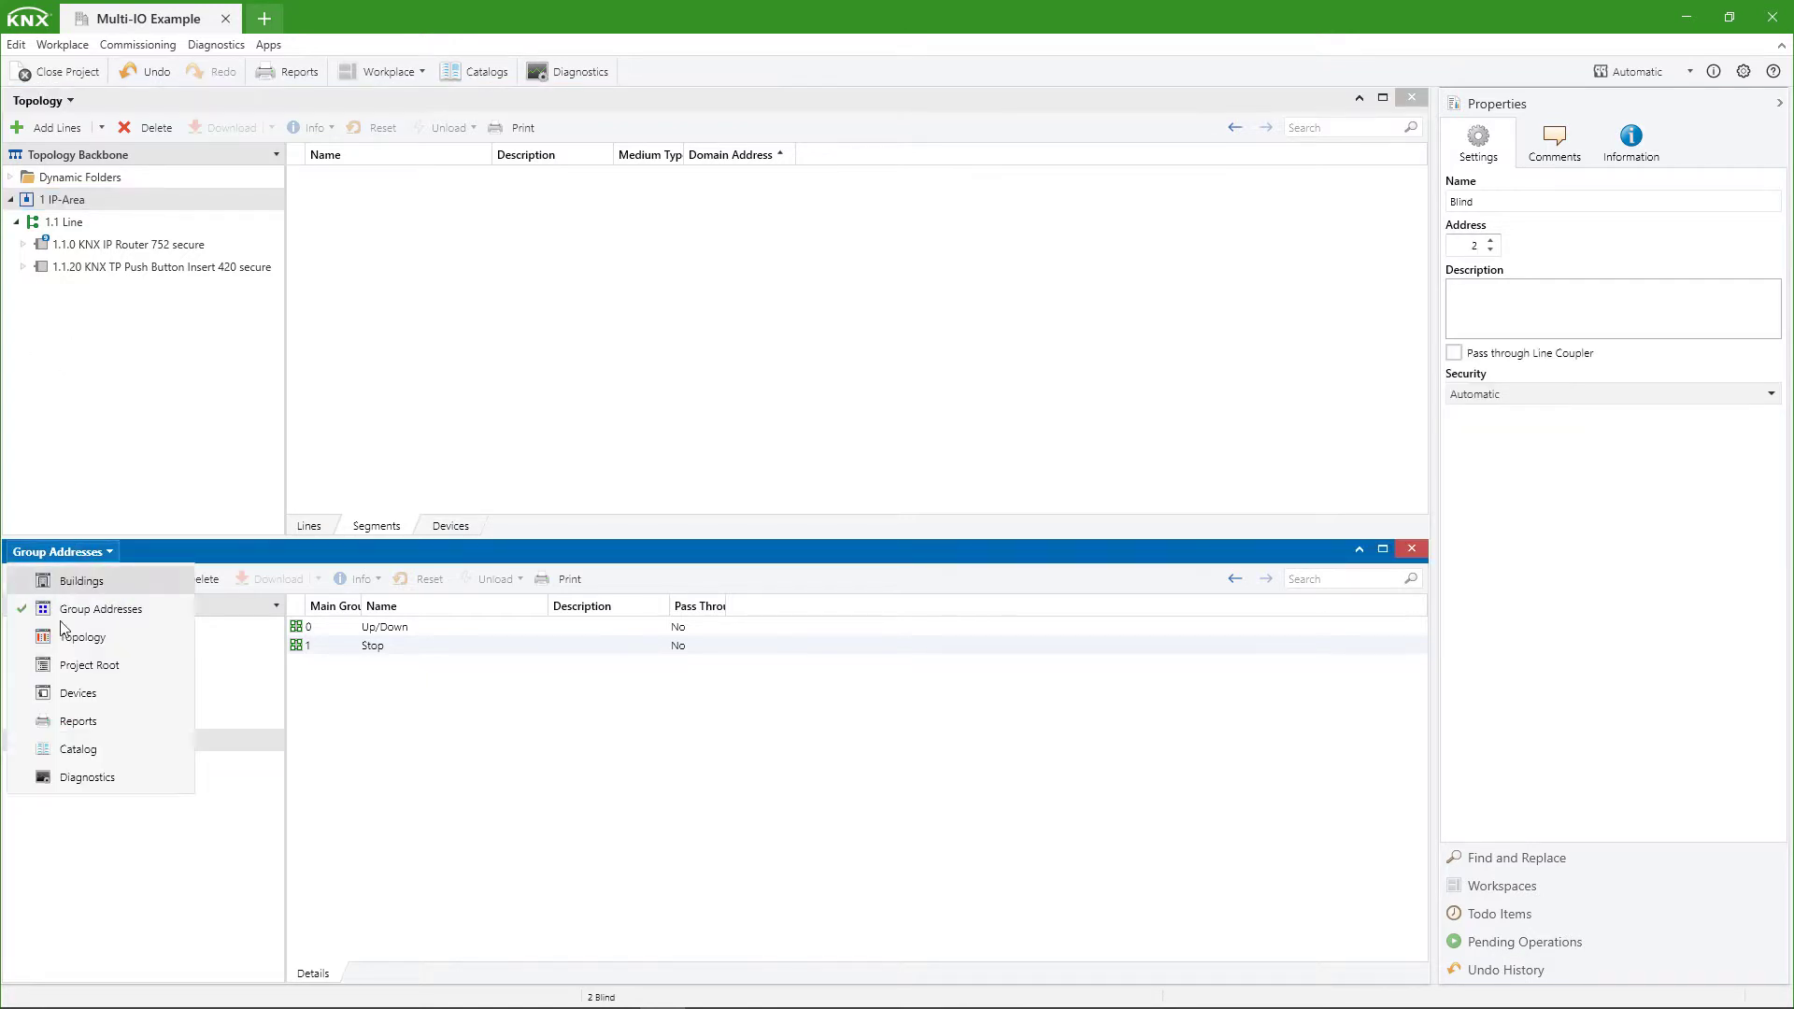
{"action": "left_click", "coordinate": [215, 742]}
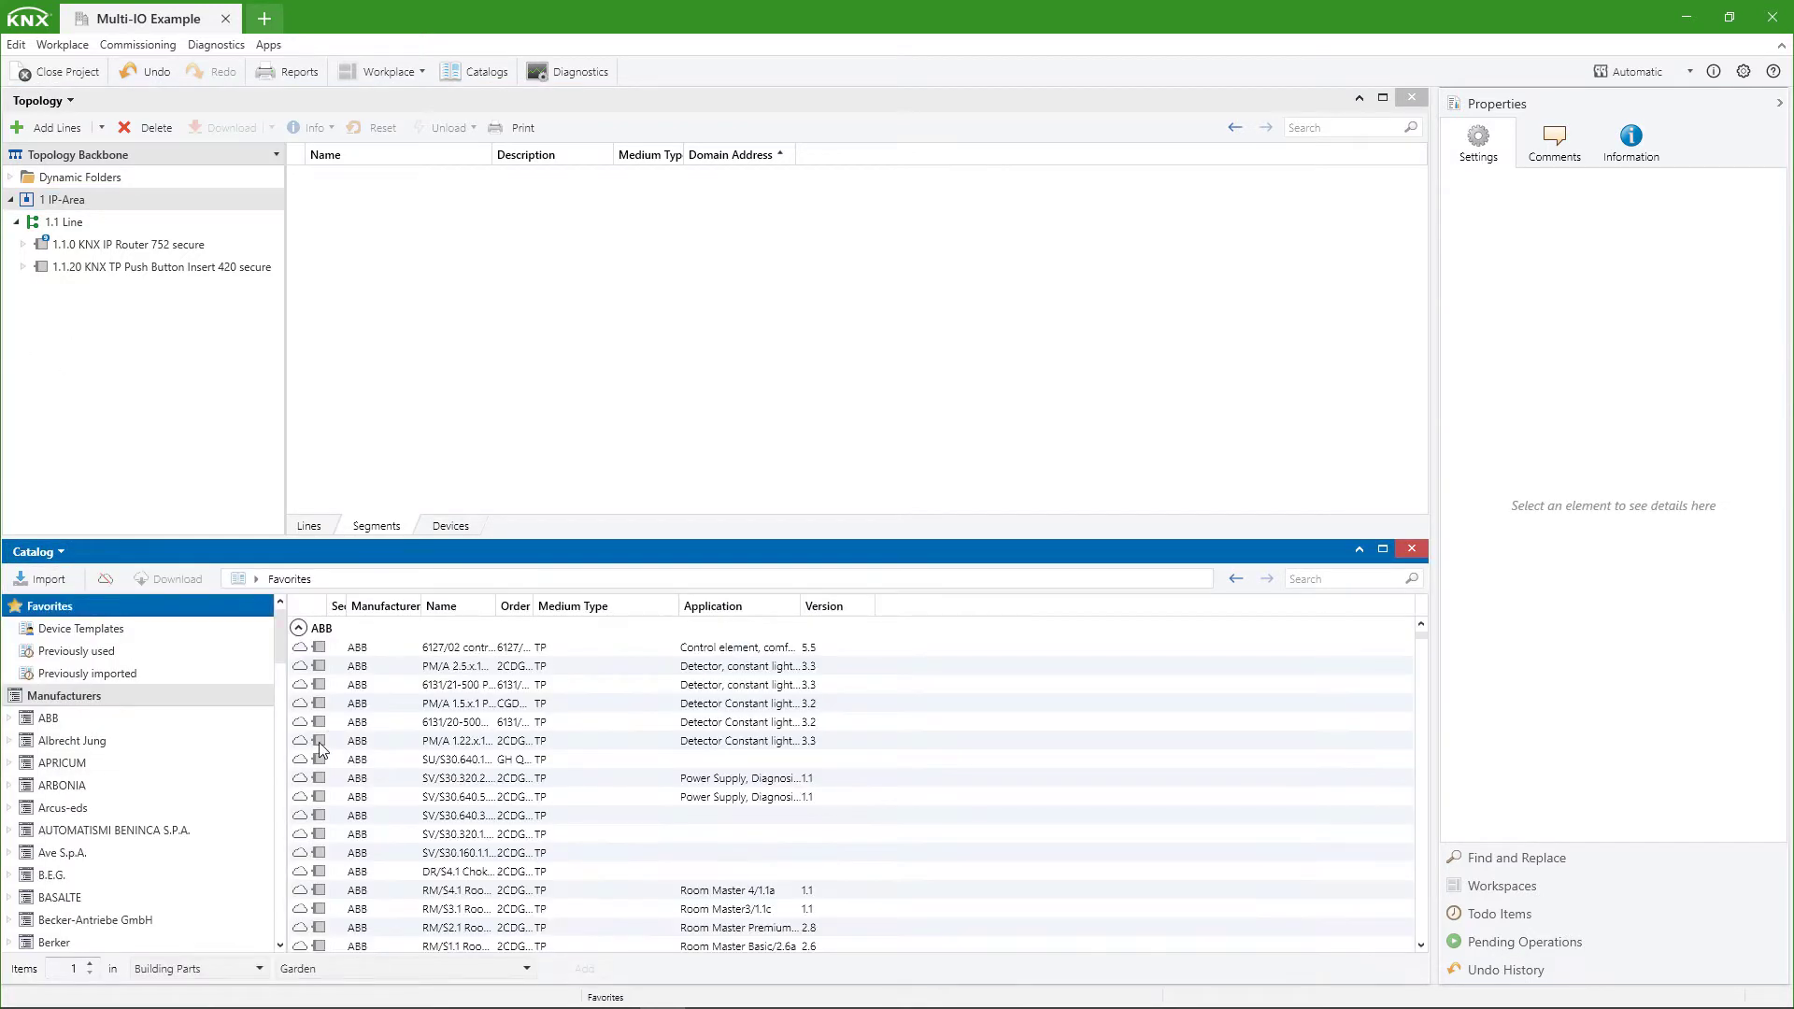
{"action": "left_click", "coordinate": [1299, 580]}
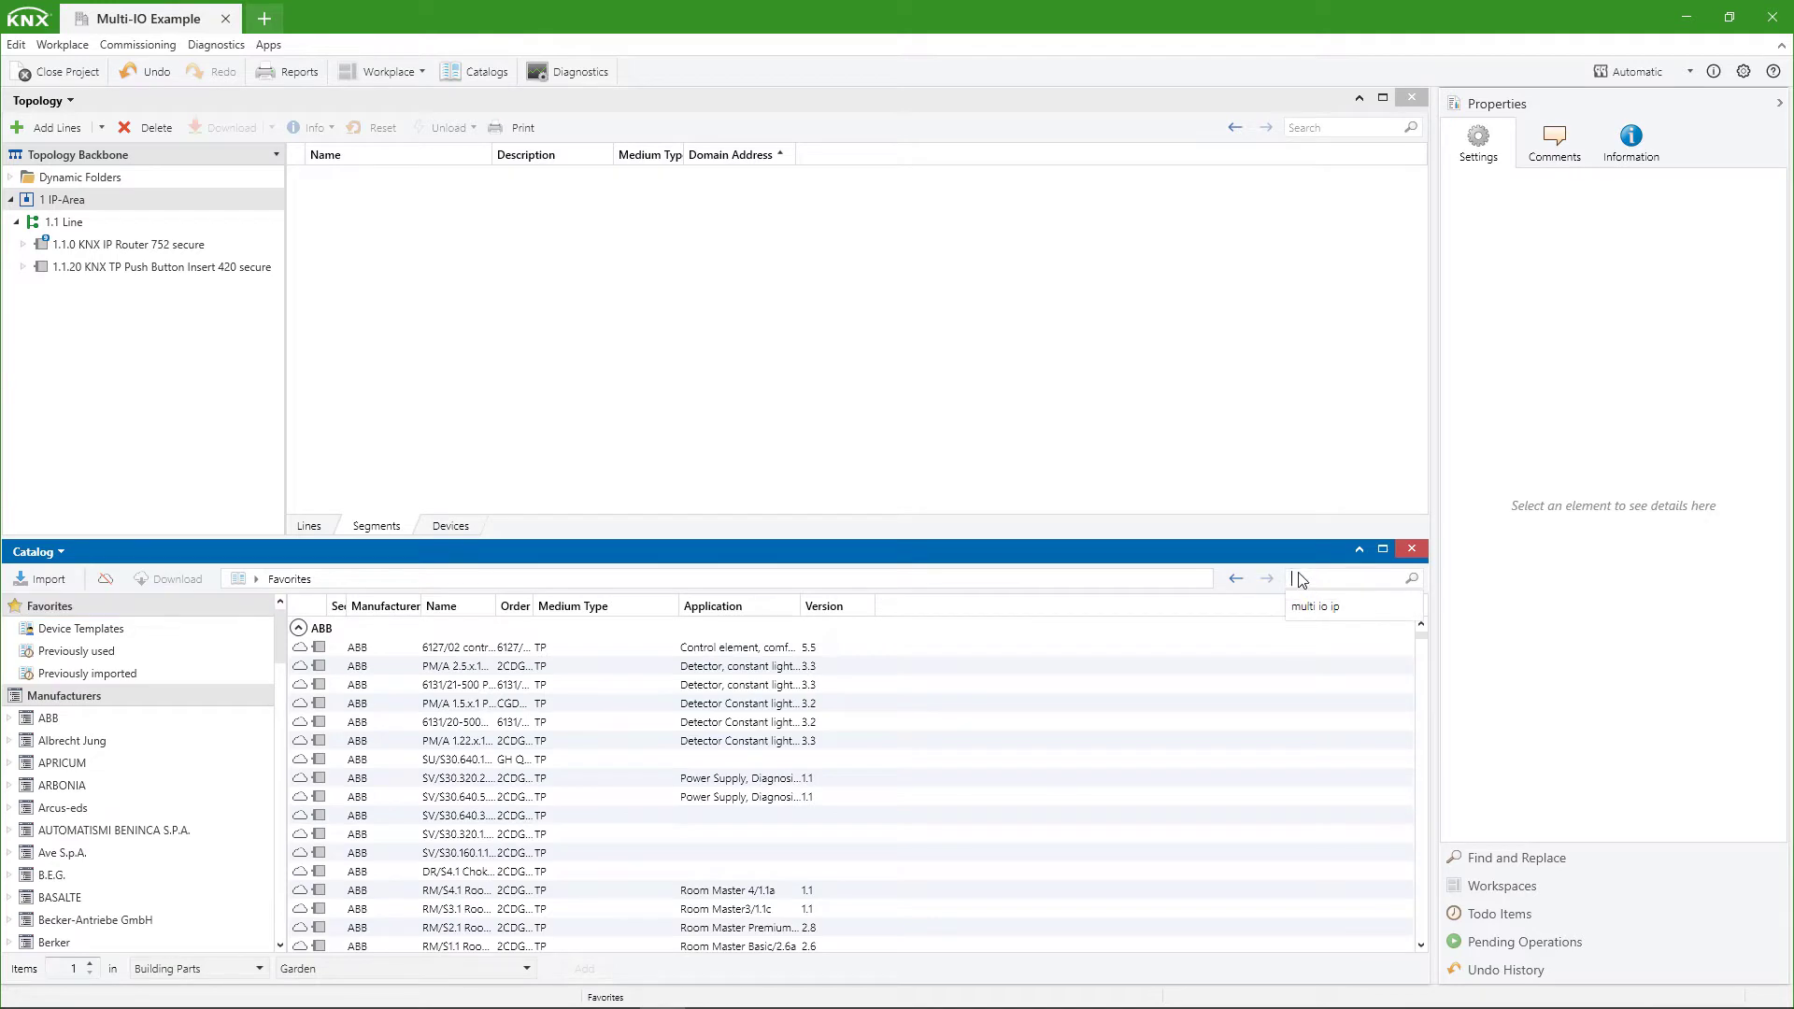
{"action": "type", "text": "multi io ip"}
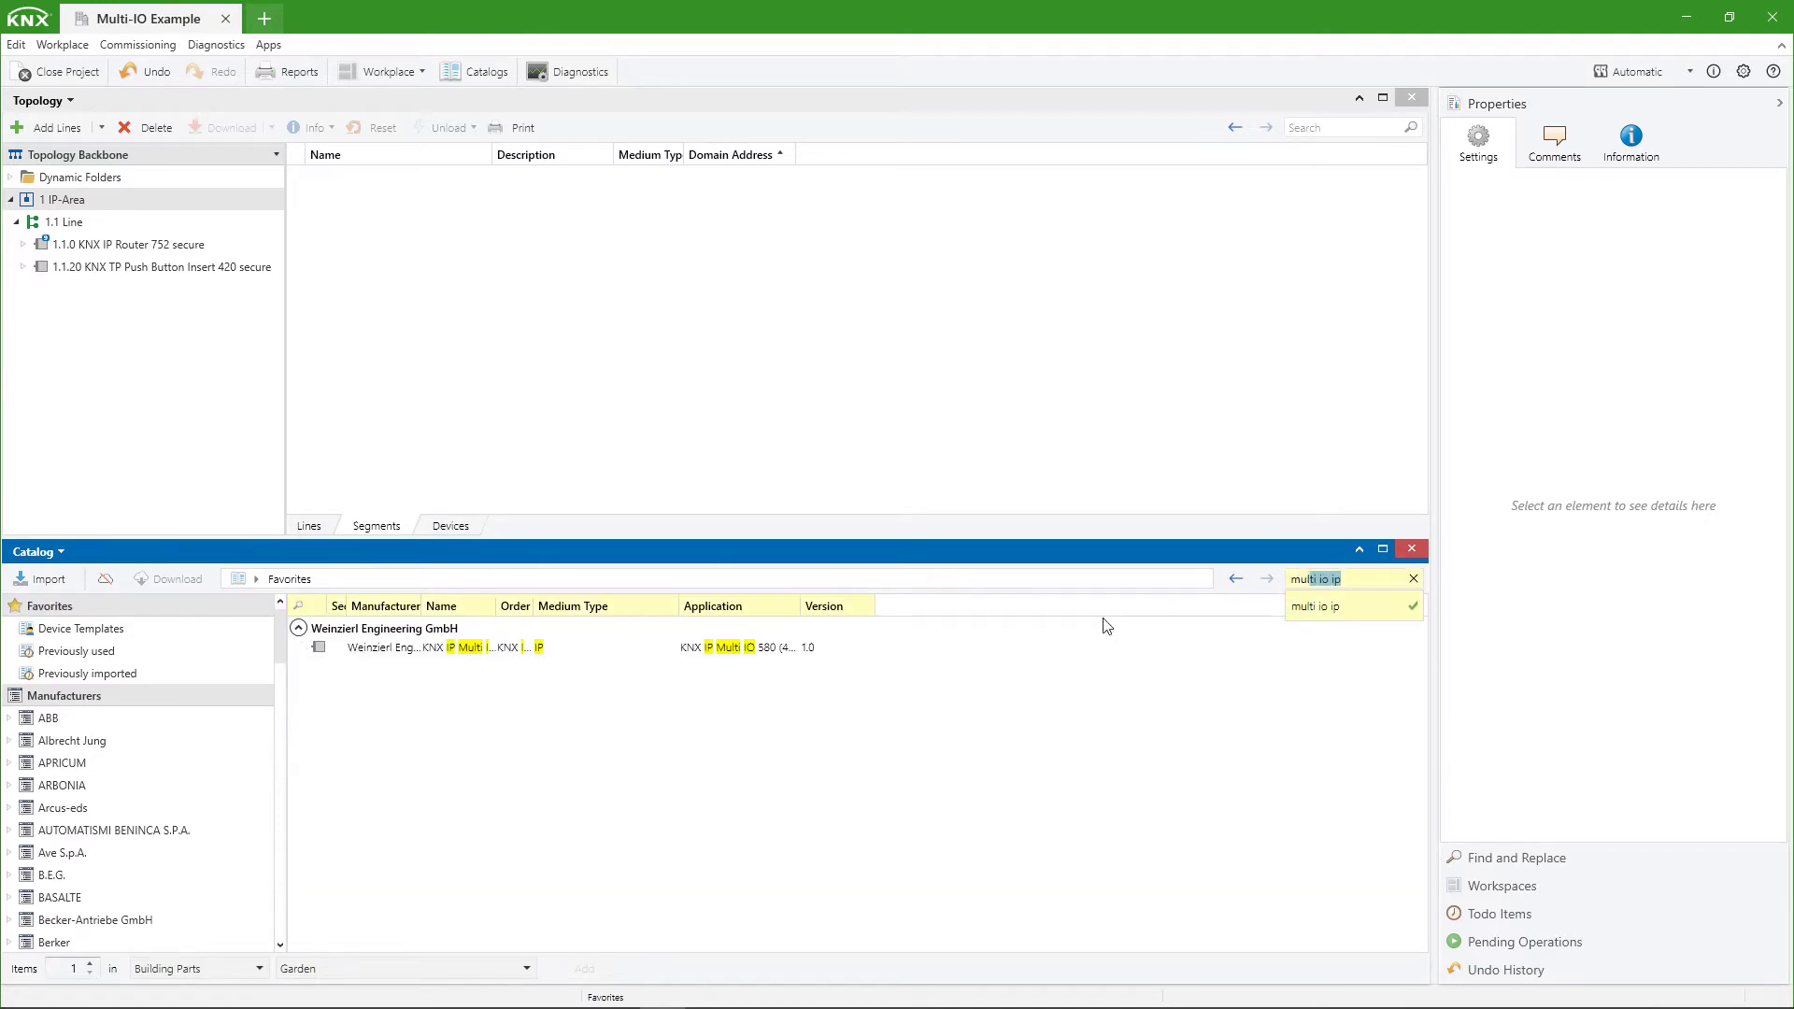
{"action": "left_click", "coordinate": [649, 676]}
{"action": "left_click", "coordinate": [488, 652]}
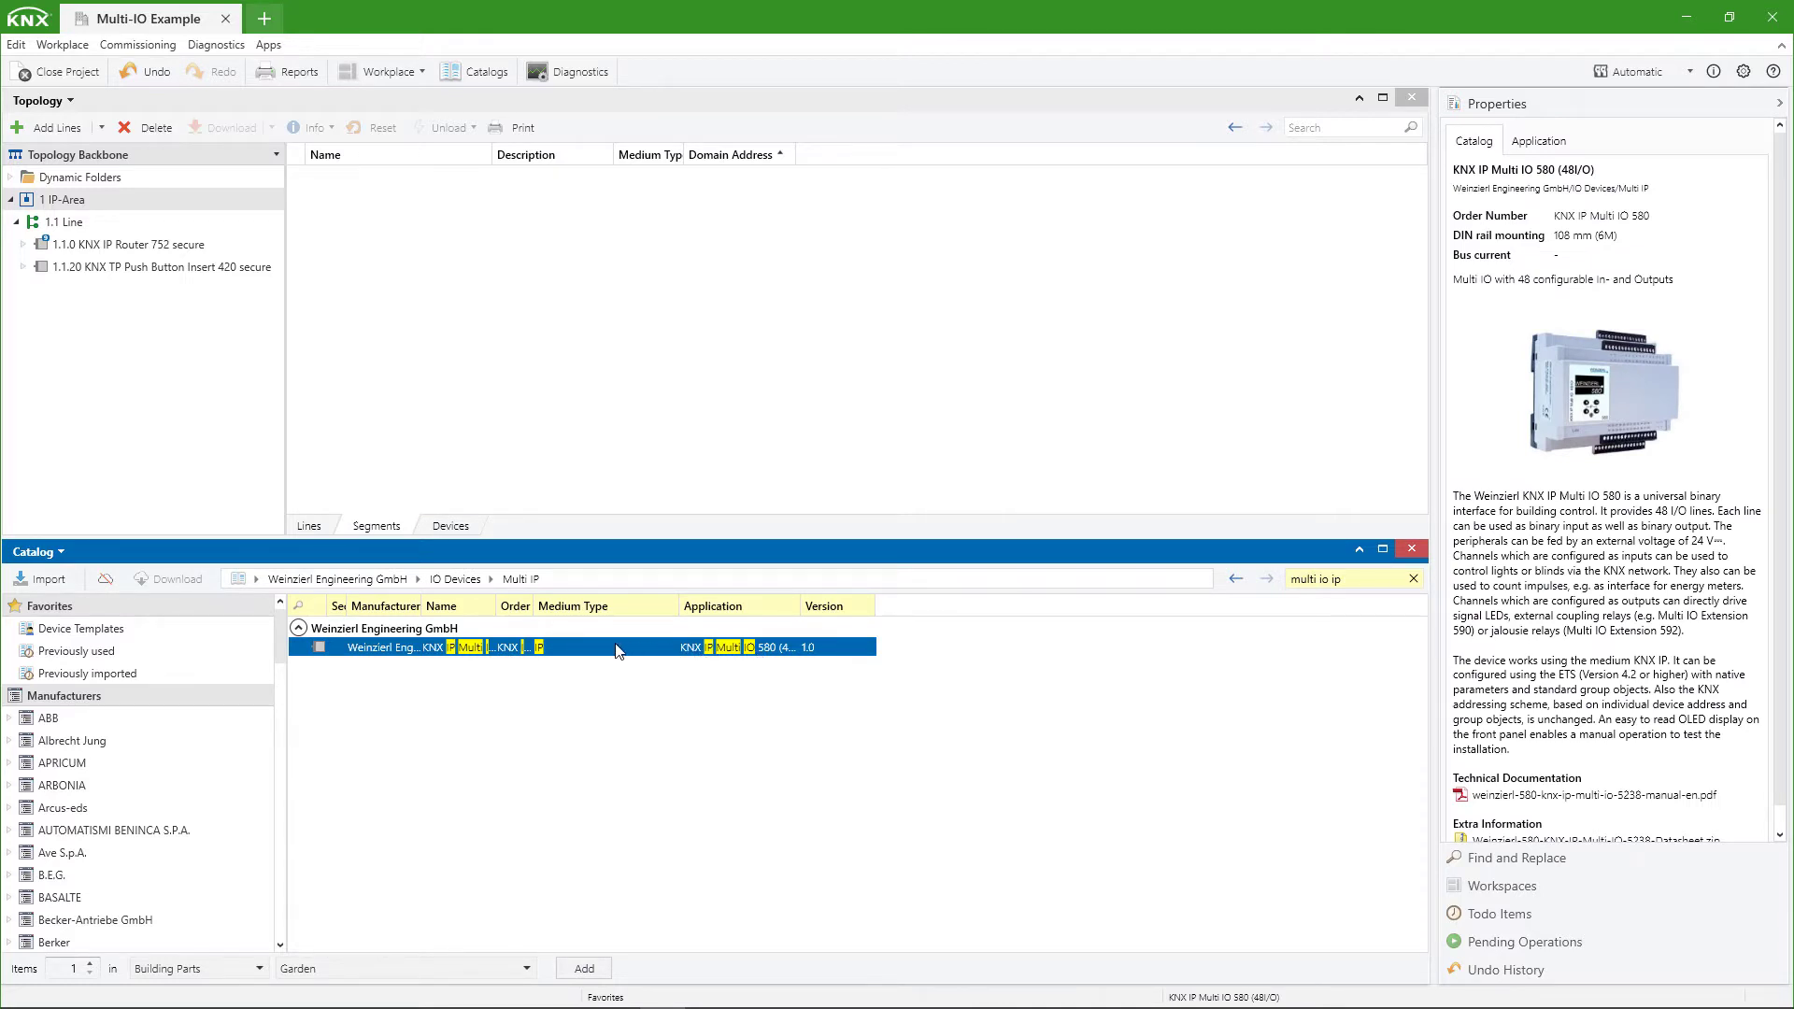
{"action": "left_click_drag", "start_coordinate": [616, 652], "coordinate": [28, 213]}
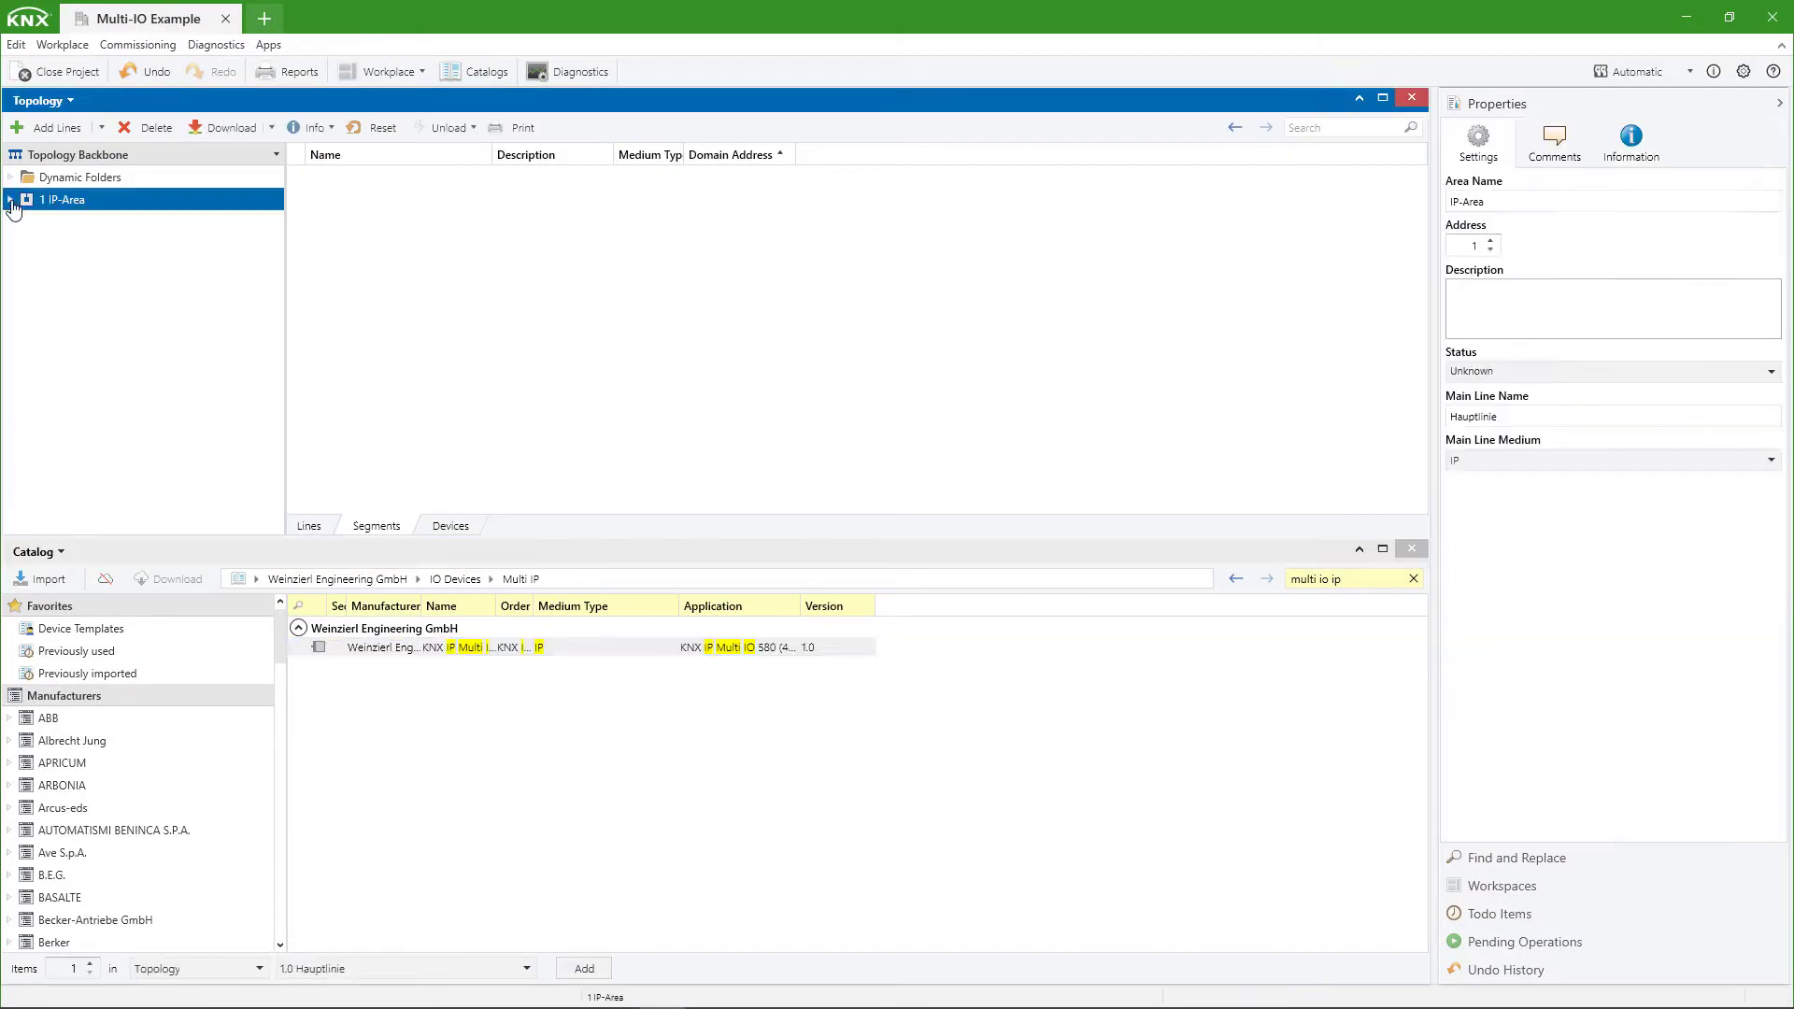
{"action": "left_click", "coordinate": [12, 203]}
Step: Try to add the KNX IP Multi IO 580 from the catalog to 1.1 Line
{"action": "left_click_drag", "start_coordinate": [551, 646], "coordinate": [99, 228]}
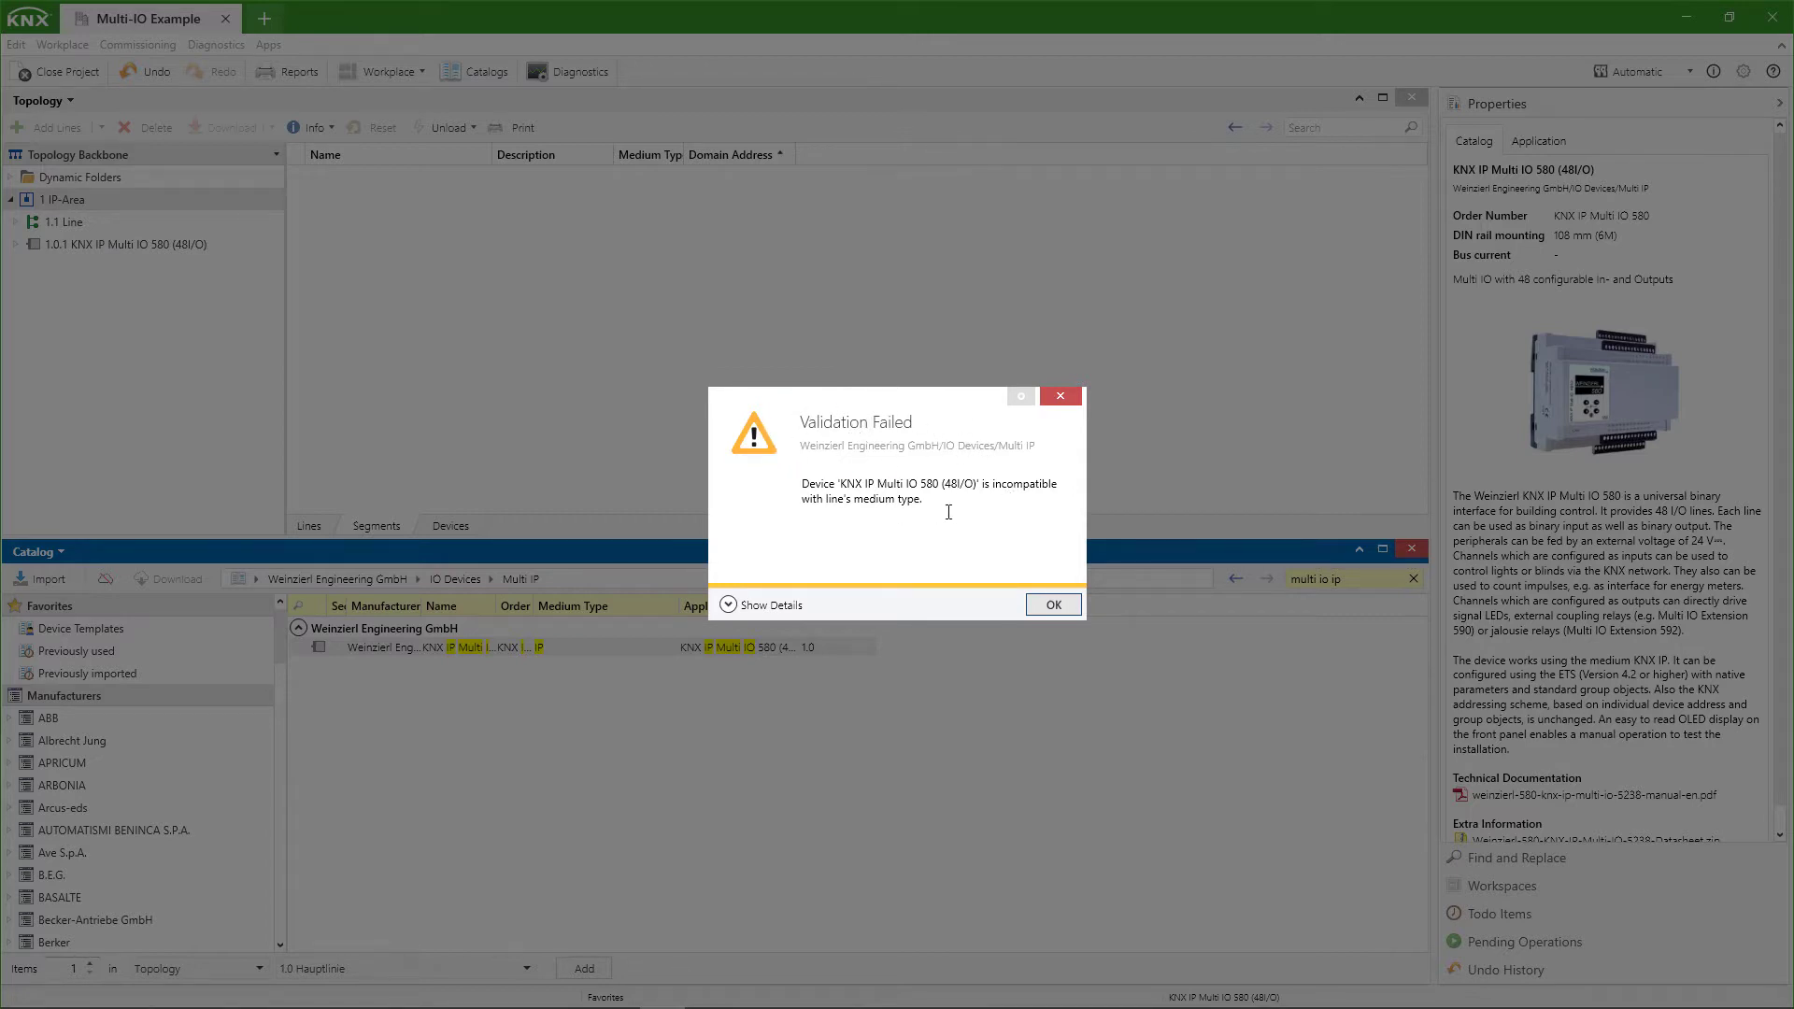
{"action": "left_click", "coordinate": [1056, 607]}
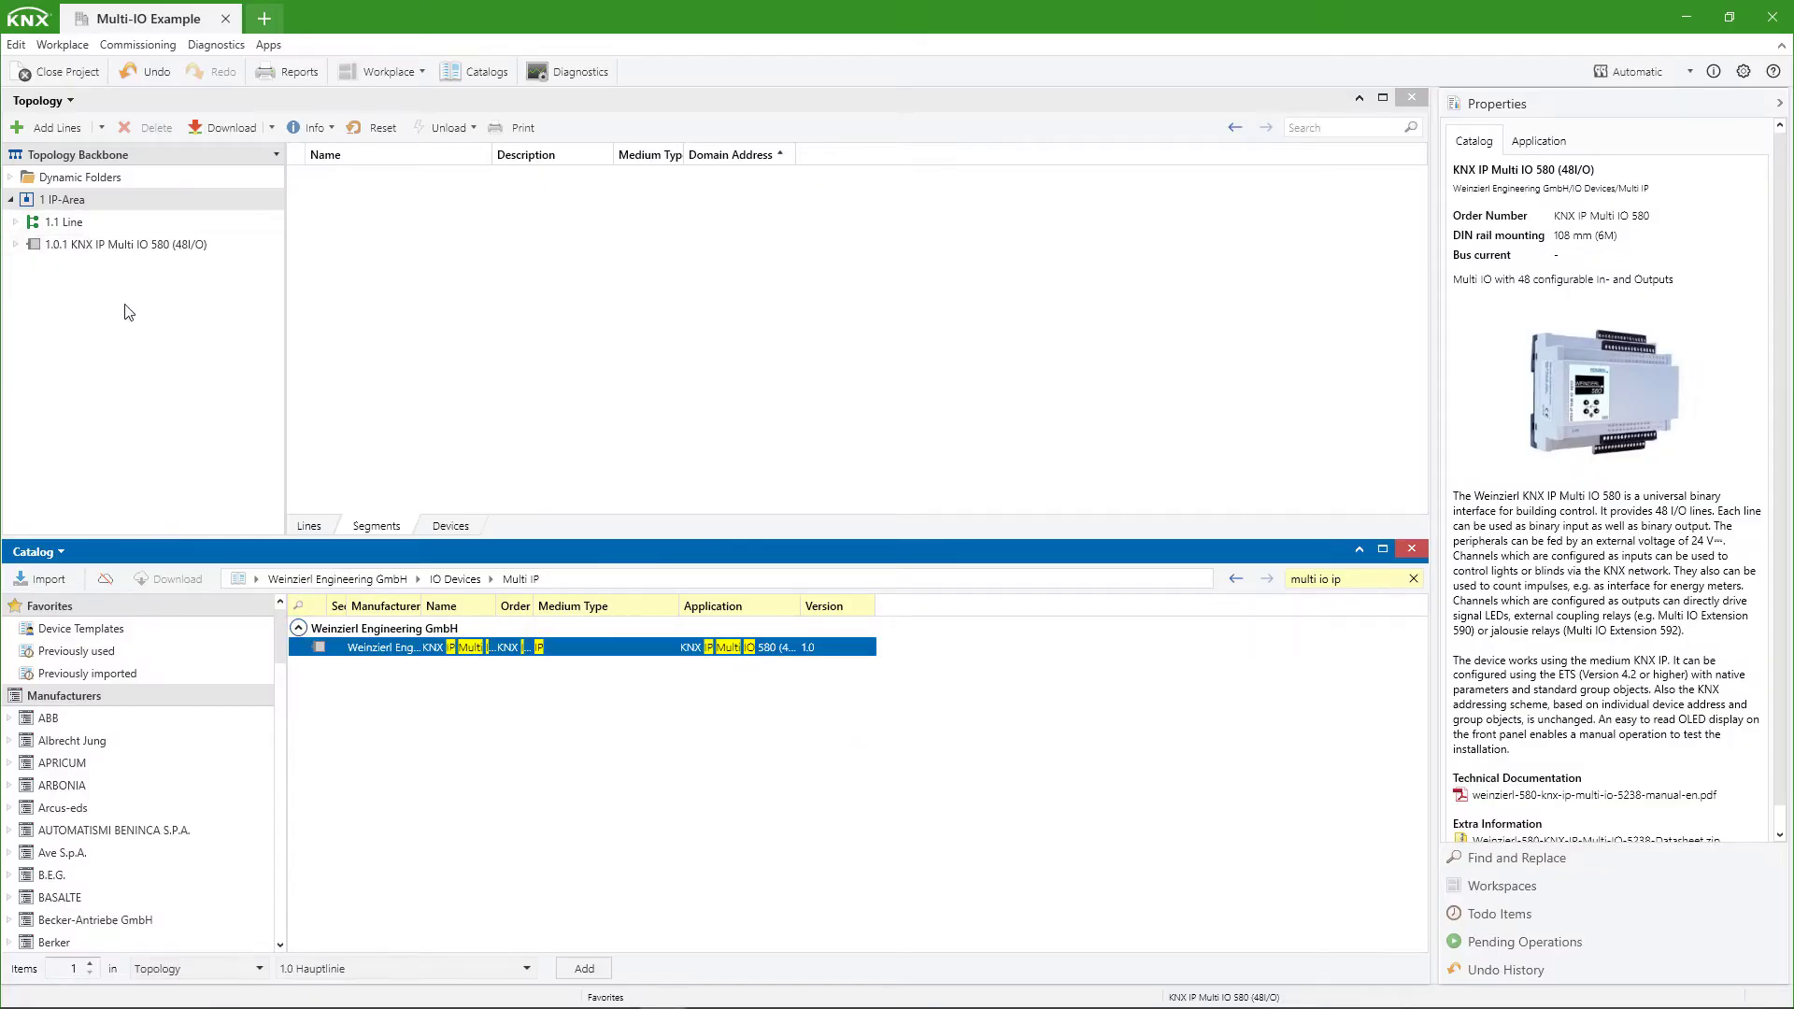
Step: Replace the catalog view with the group addresses view and return to the topology
{"action": "left_click", "coordinate": [61, 553]}
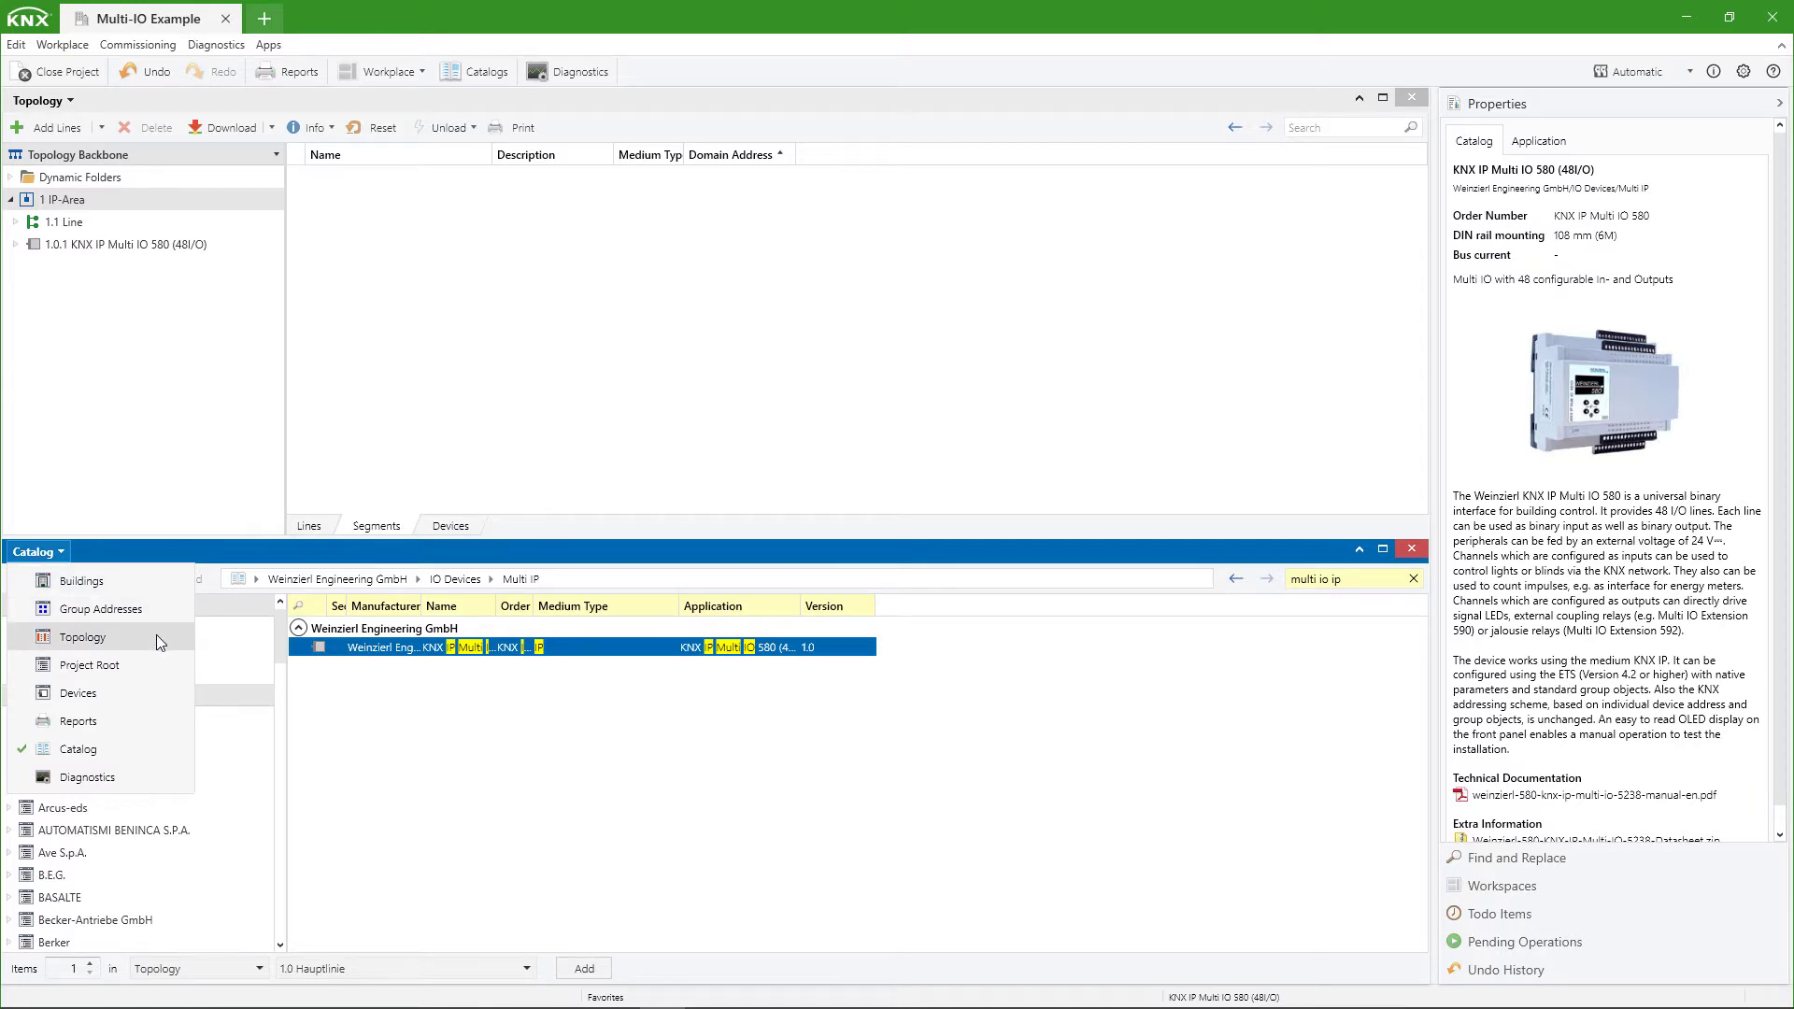
{"action": "left_click", "coordinate": [150, 609]}
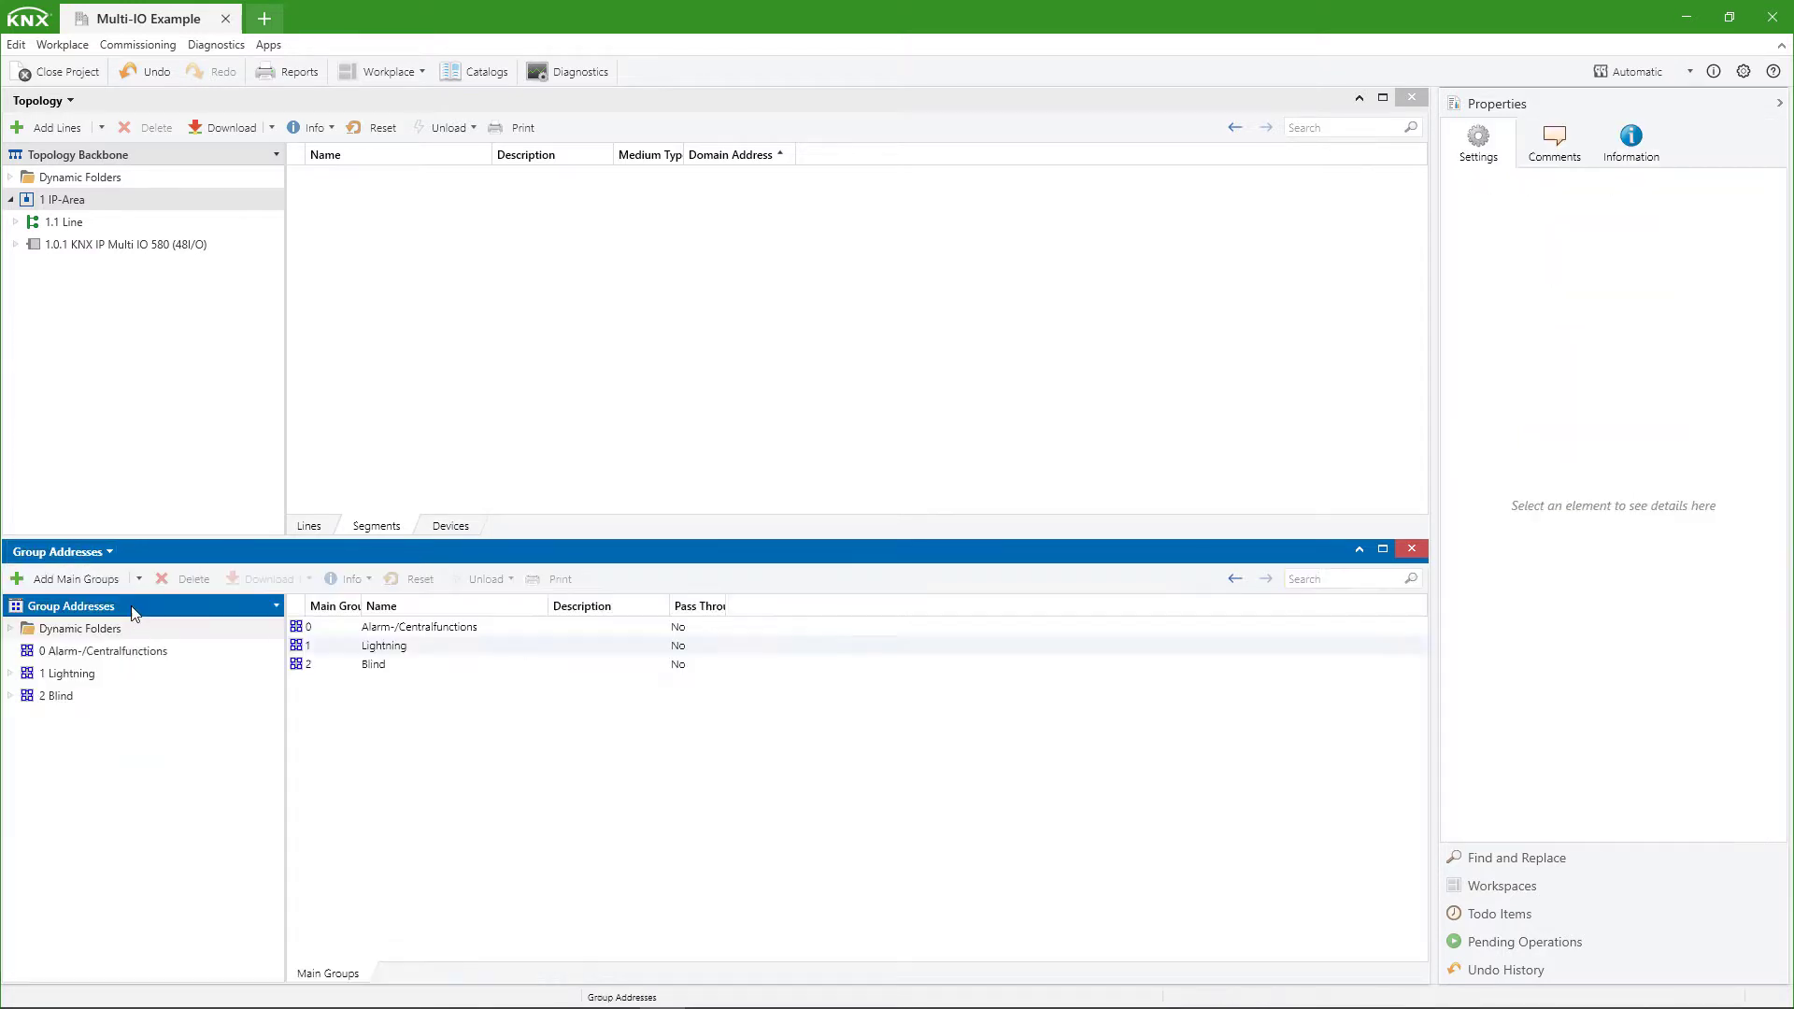
{"action": "left_click", "coordinate": [122, 372]}
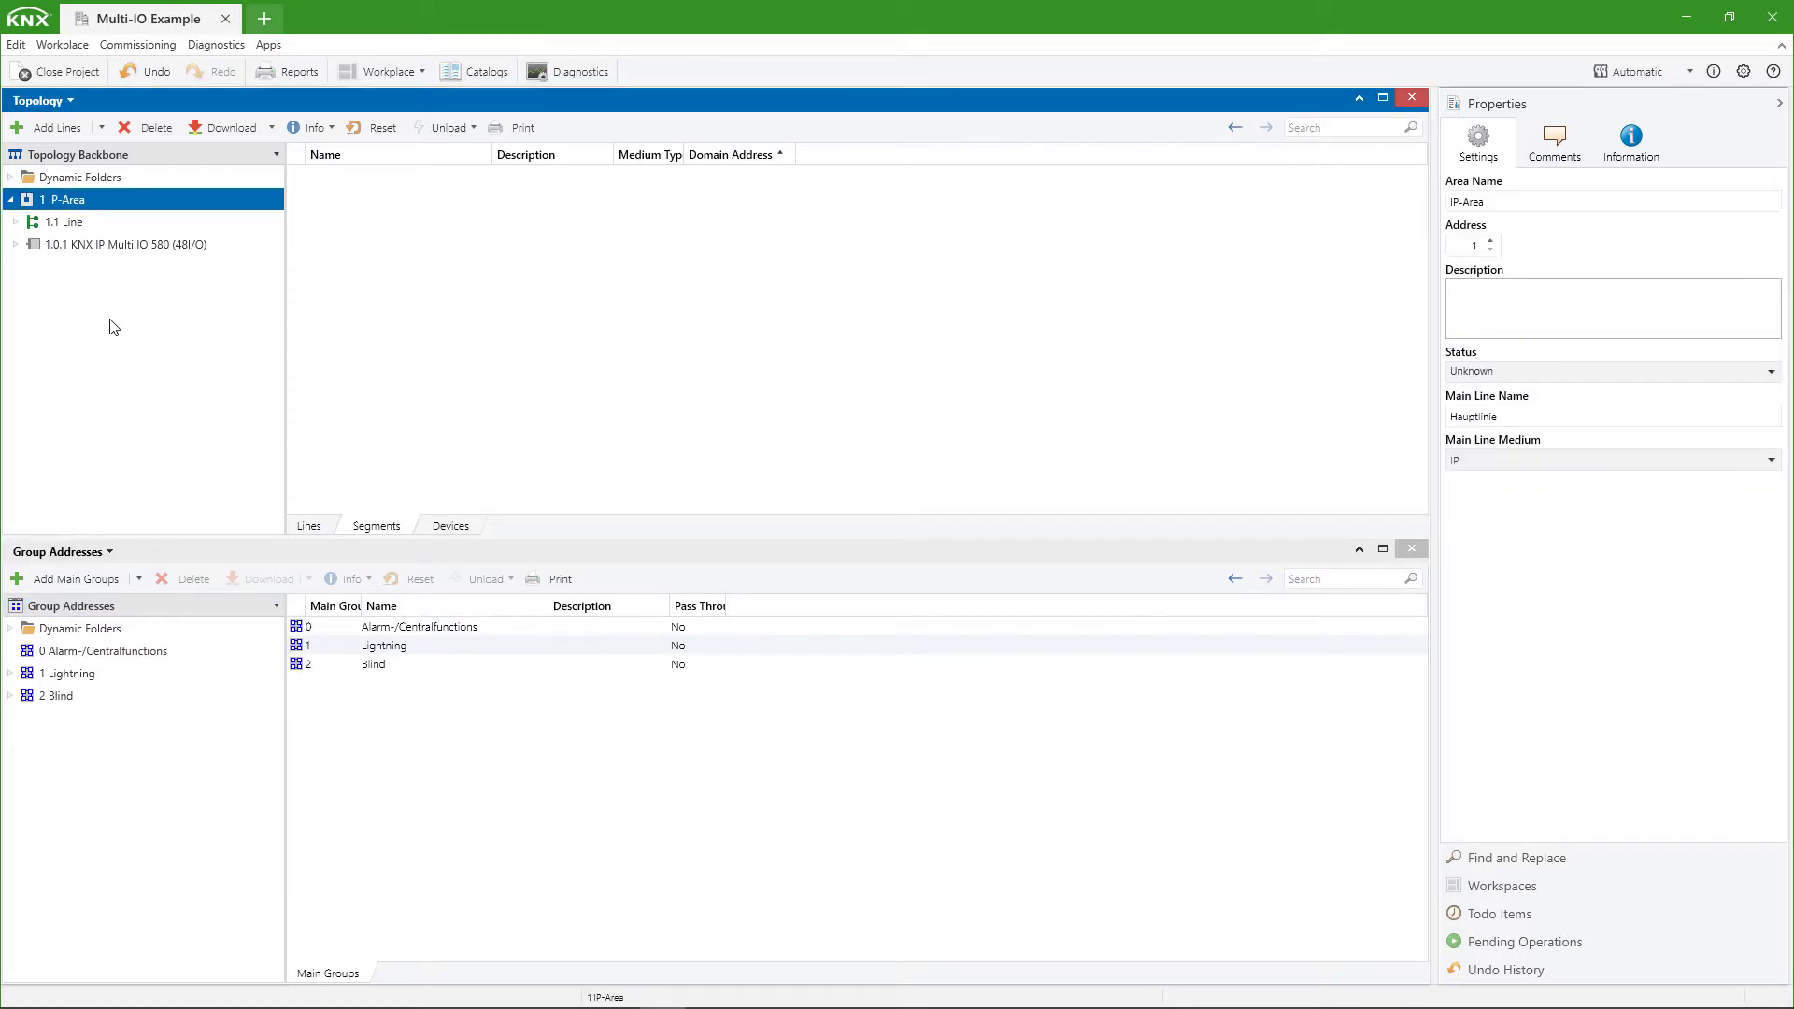
Step: Examine the Multi IO 580's description, its general settings including the long button press durations, and its channel functions
{"action": "left_click", "coordinate": [138, 249]}
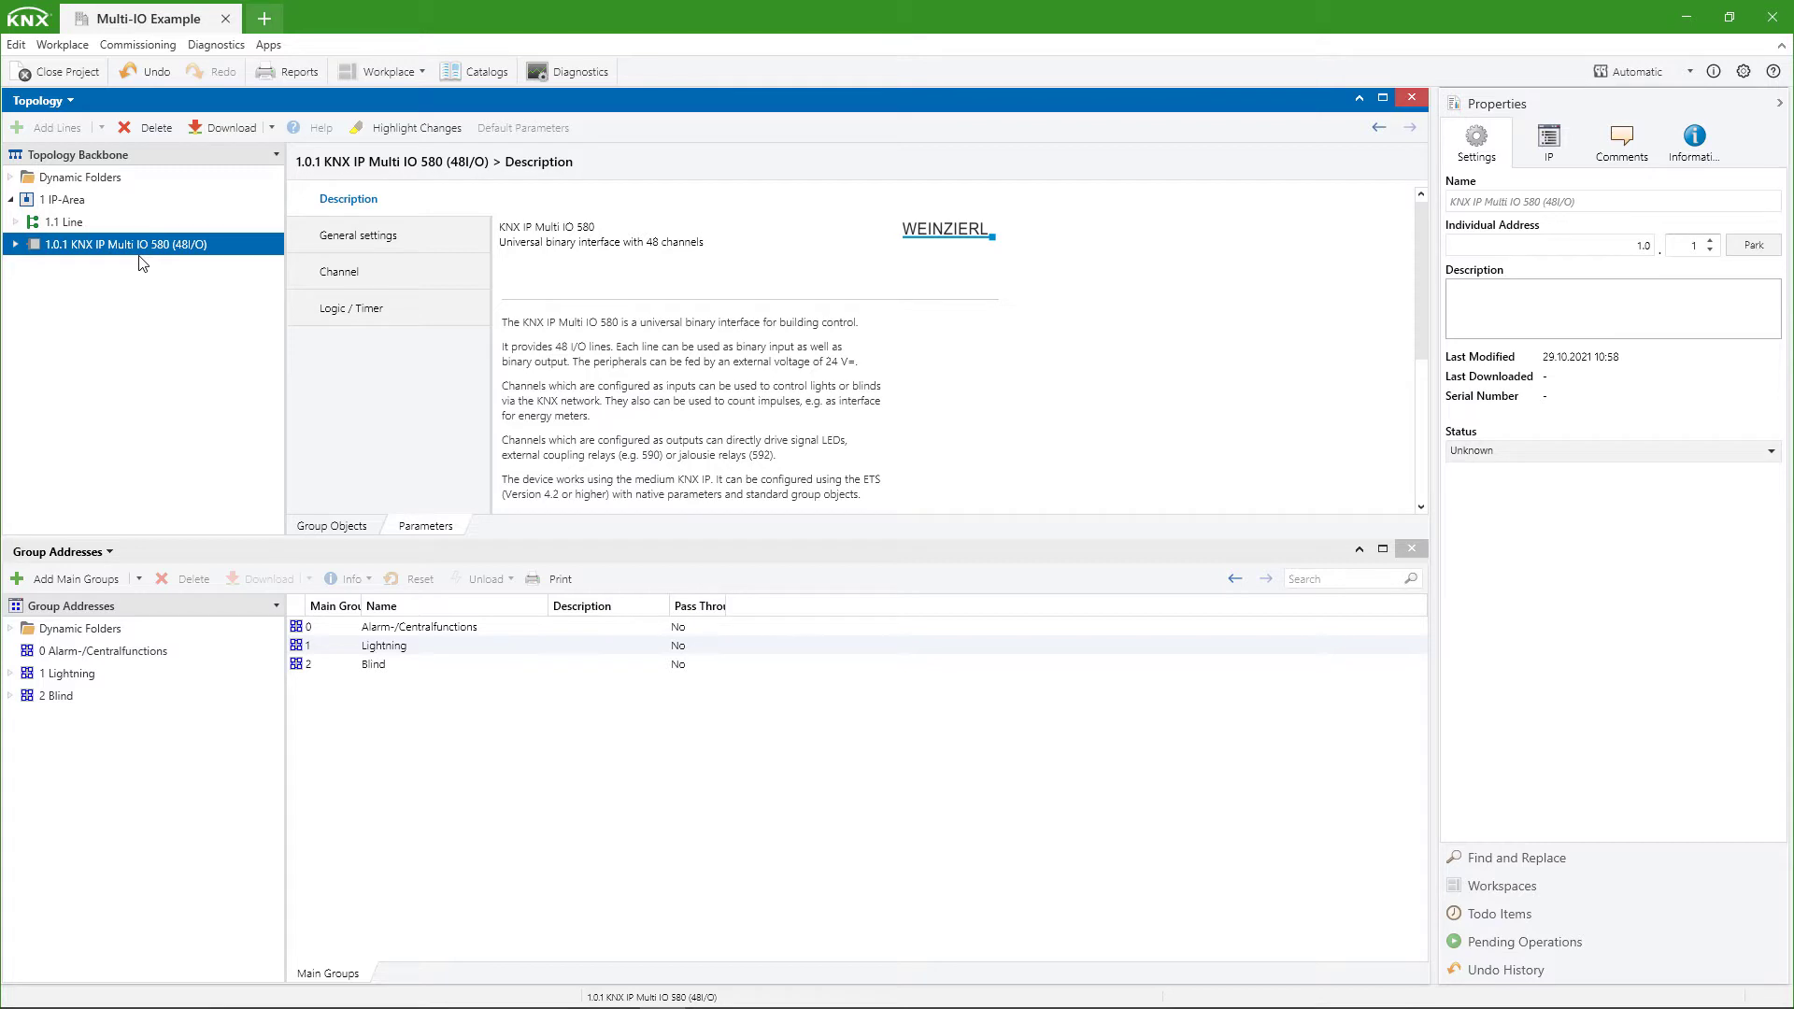
{"action": "scroll", "coordinate": [664, 273], "scroll_direction": "down", "scroll_amount": 6}
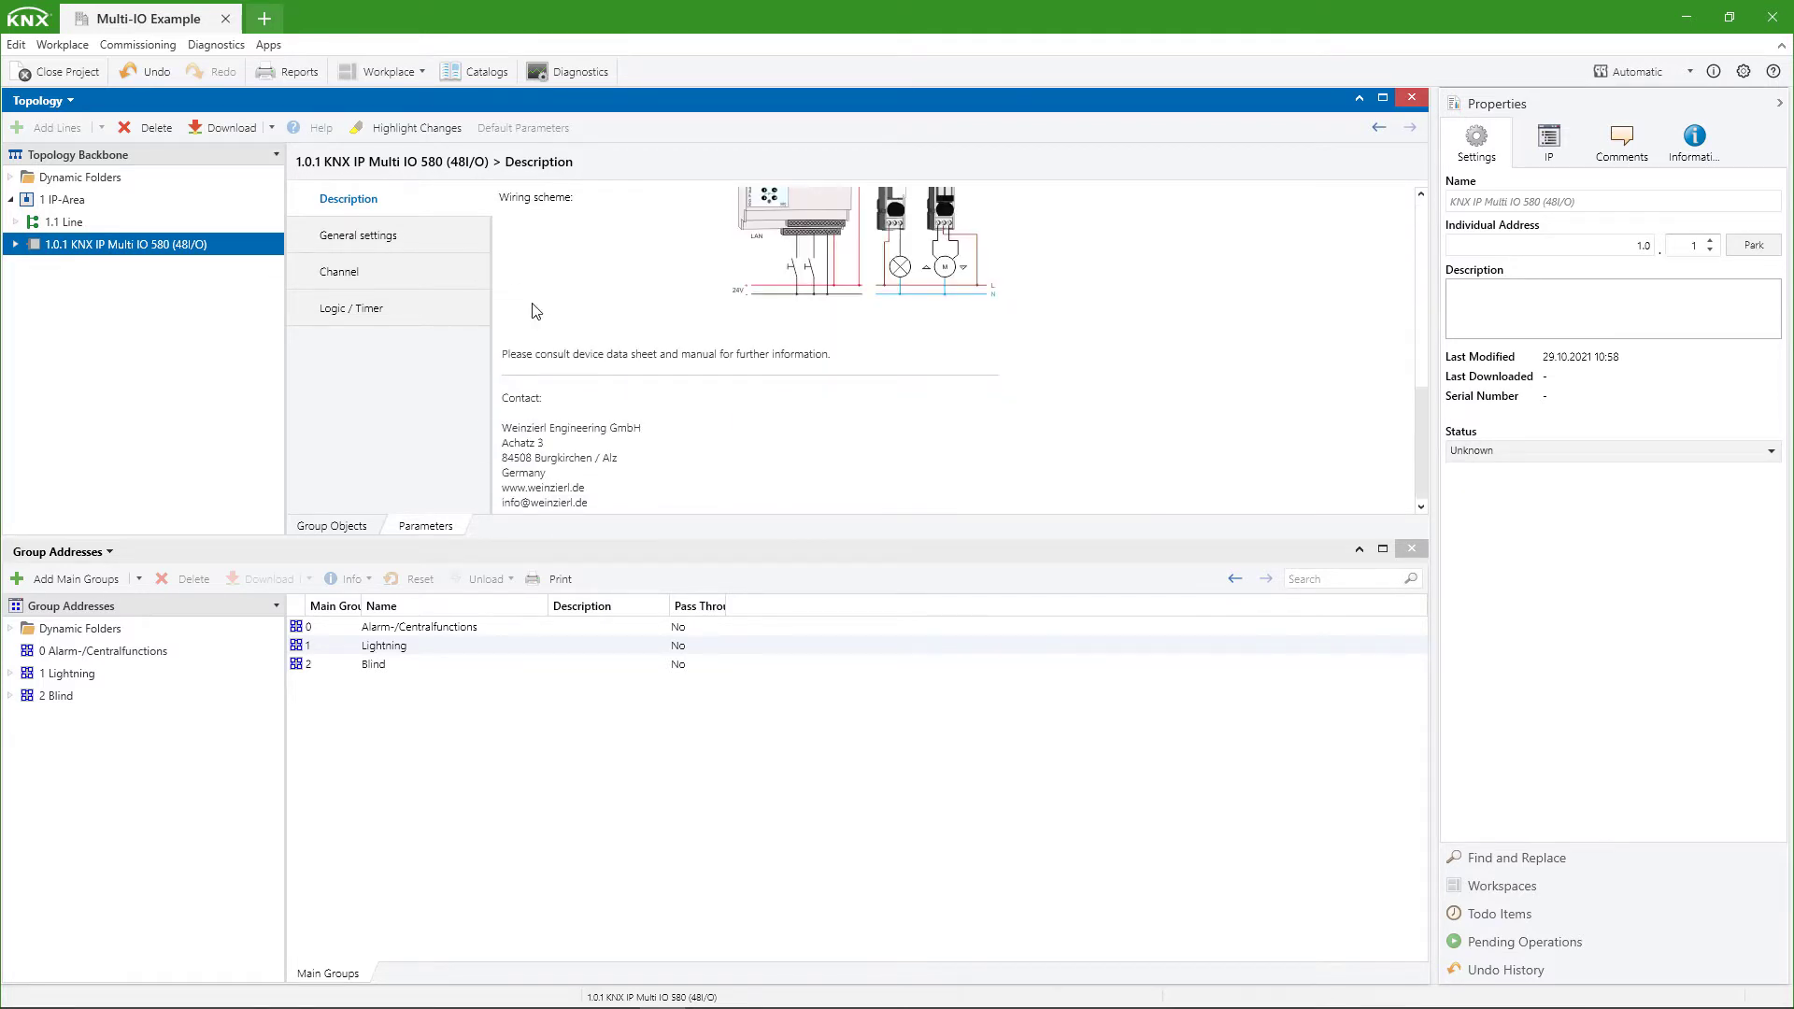
{"action": "left_click", "coordinate": [387, 238]}
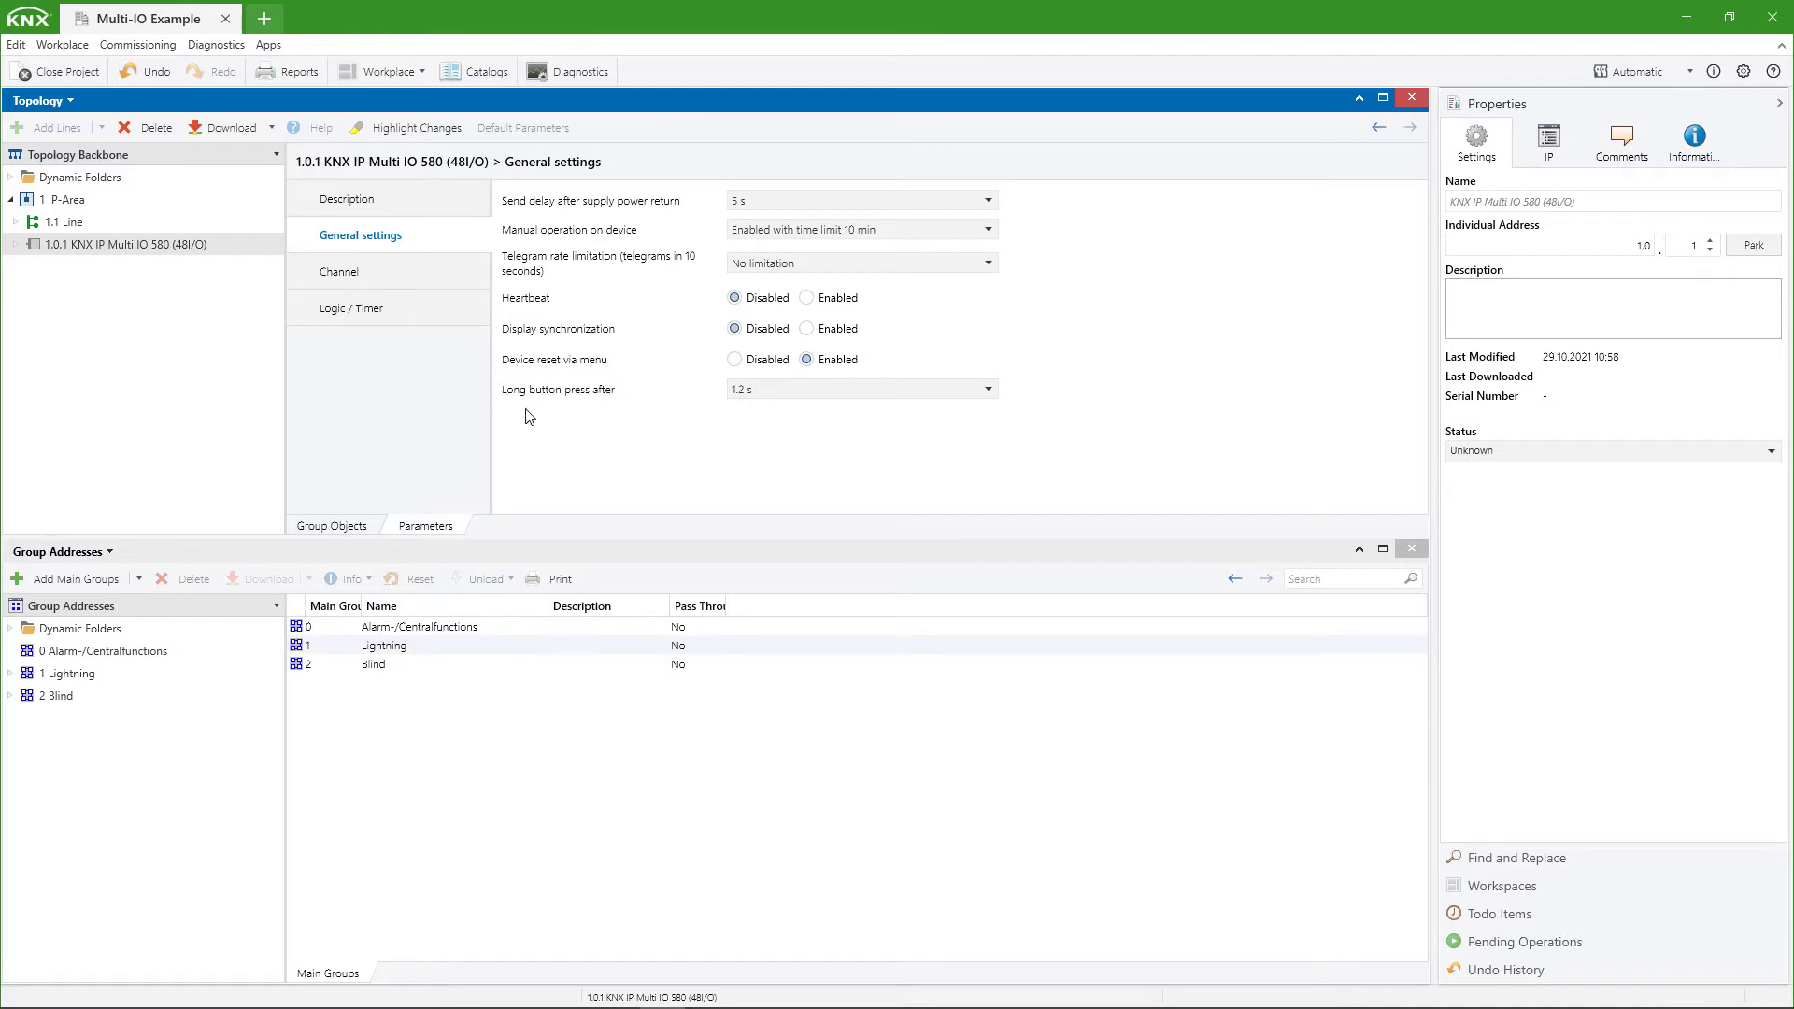
{"action": "left_click", "coordinate": [772, 389]}
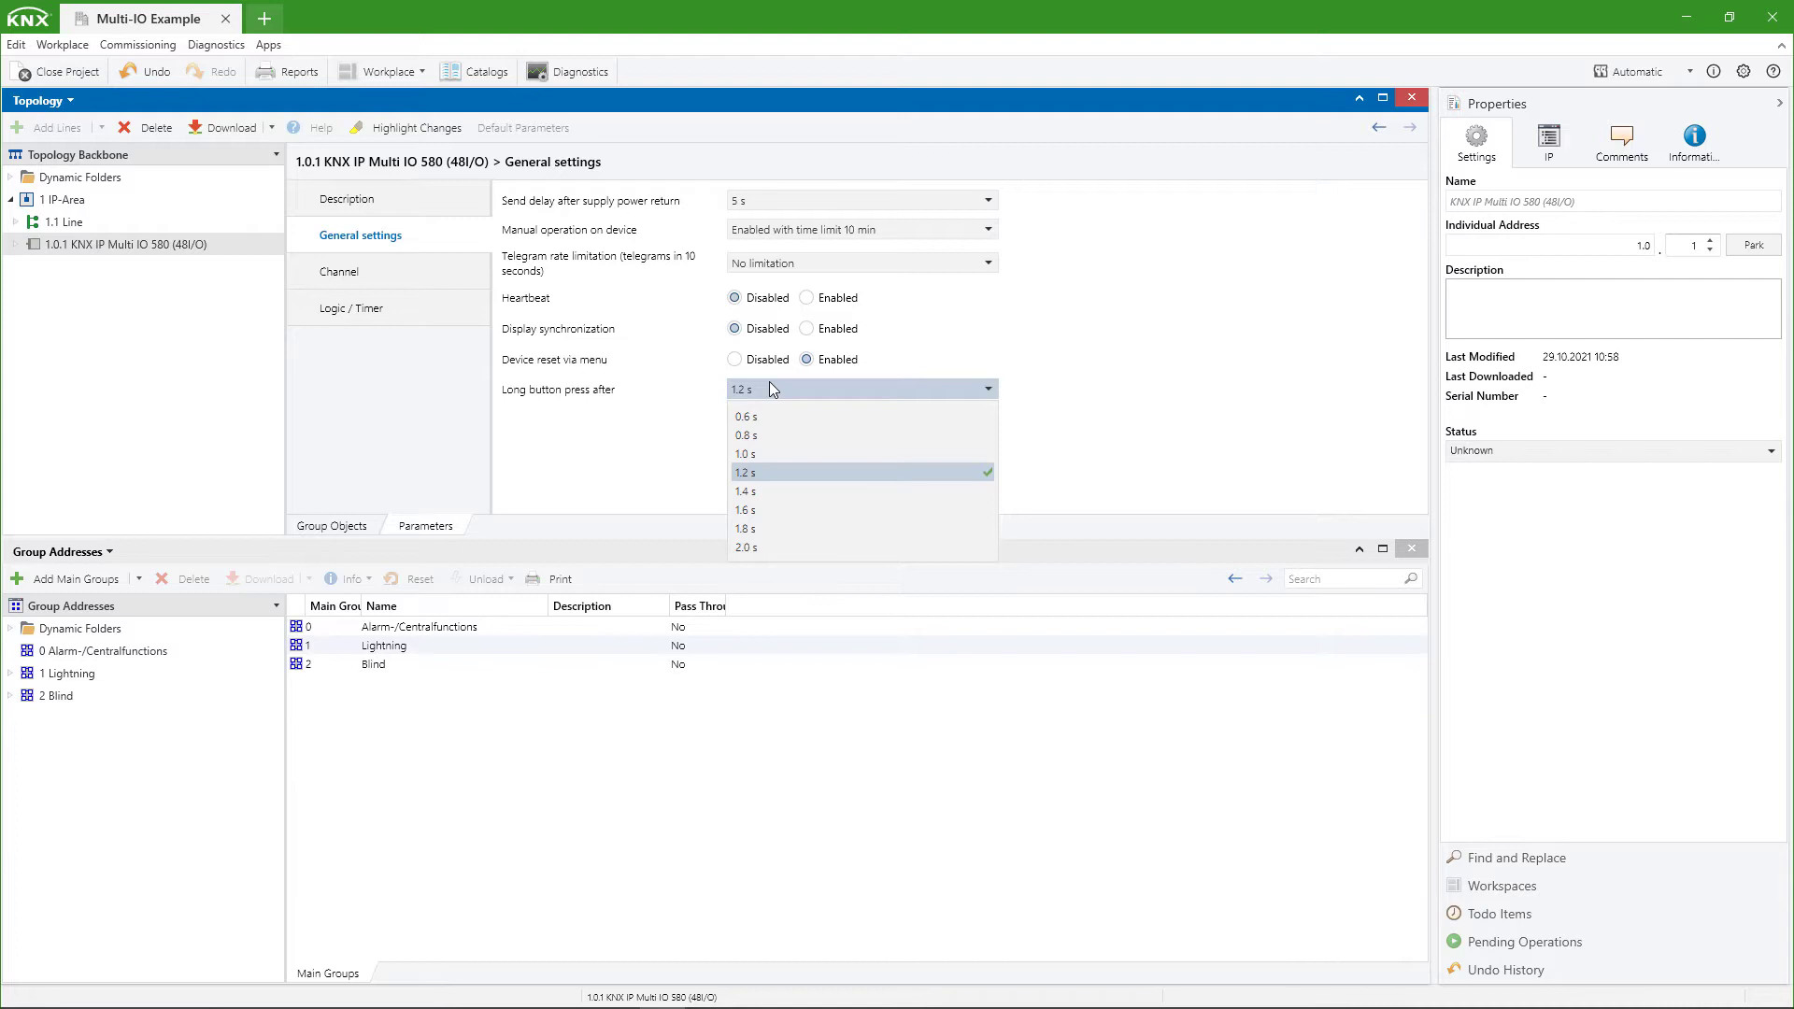
{"action": "left_click", "coordinate": [770, 383]}
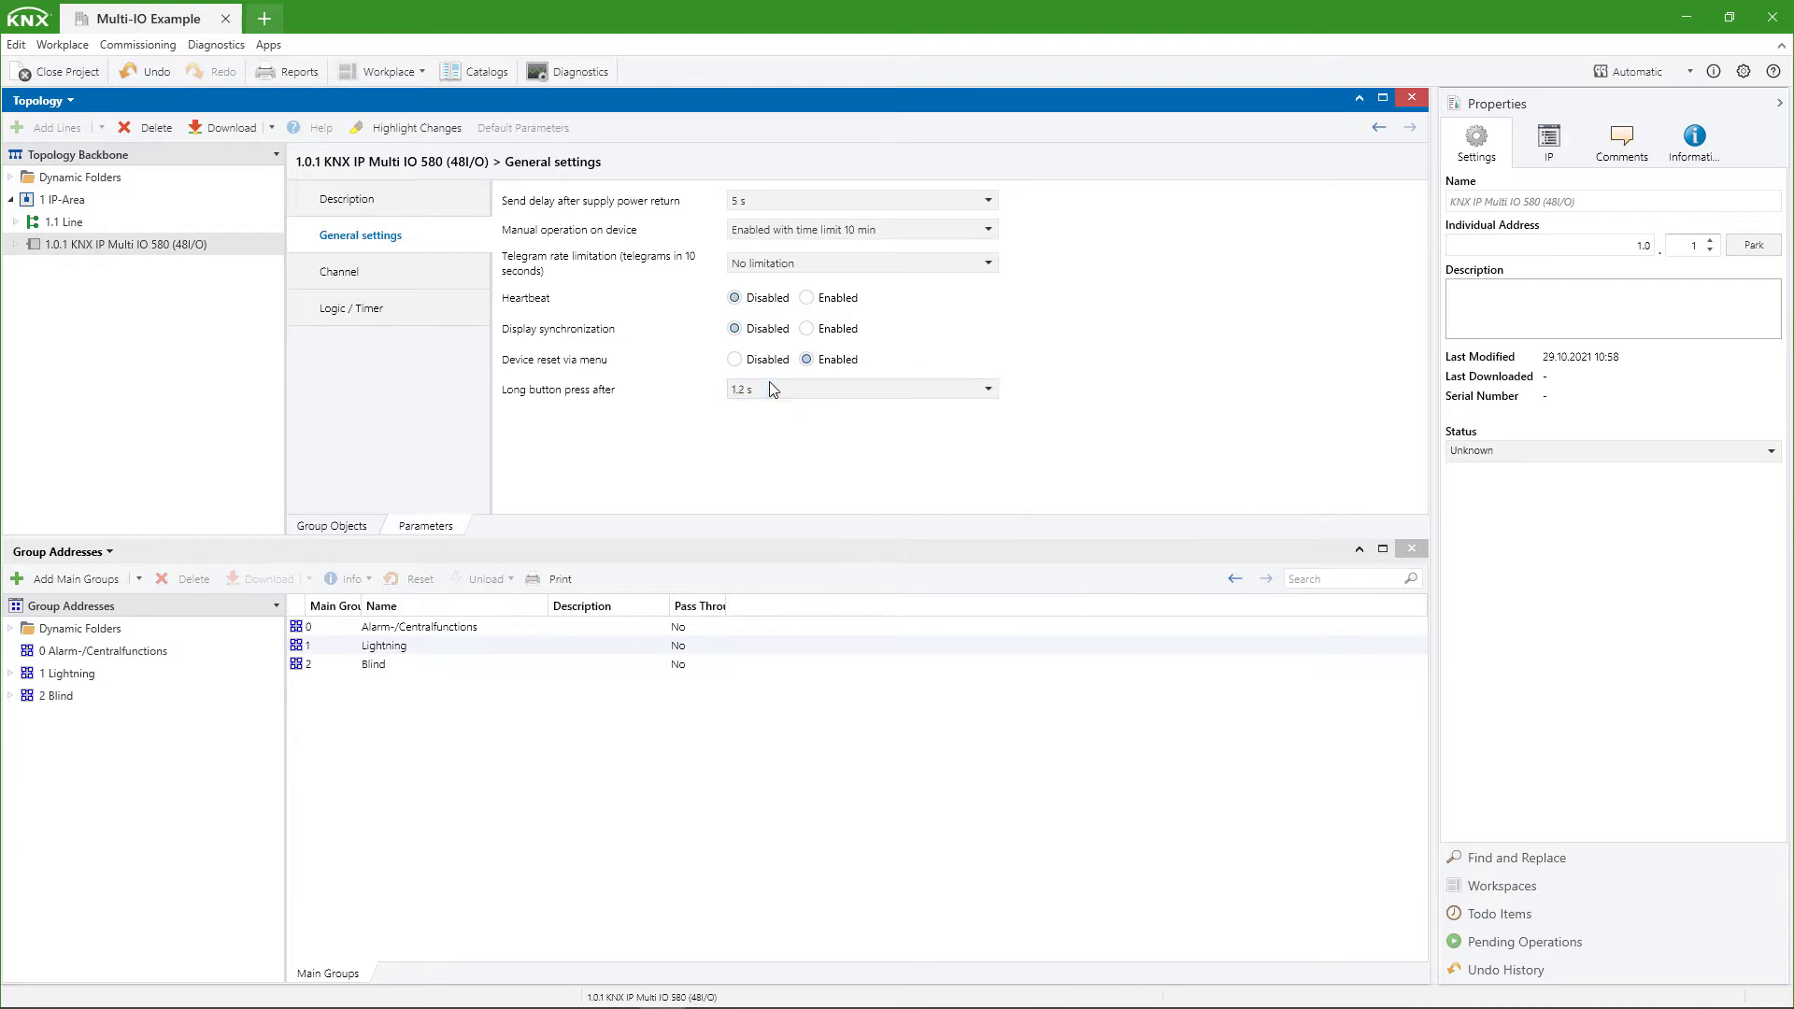
{"action": "left_click", "coordinate": [374, 277]}
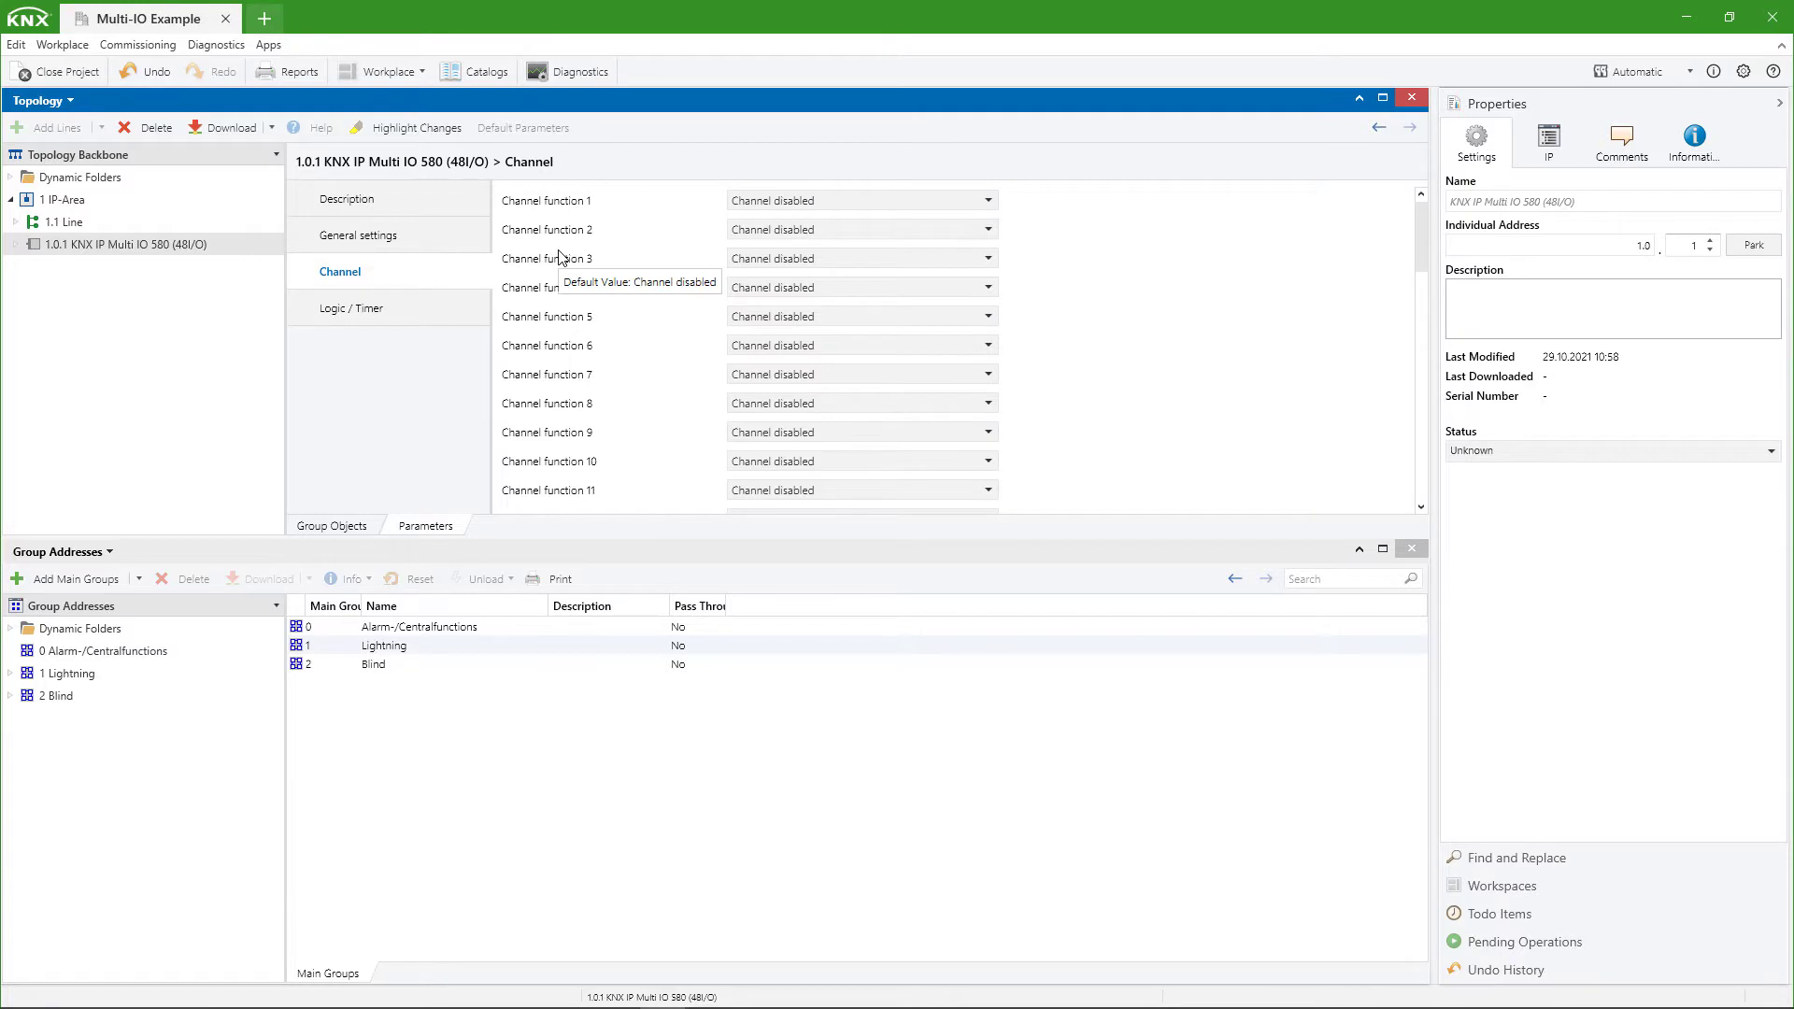
Step: Review the device's logic and timer functions and set Function 1 to Logic
{"action": "left_click", "coordinate": [420, 318]}
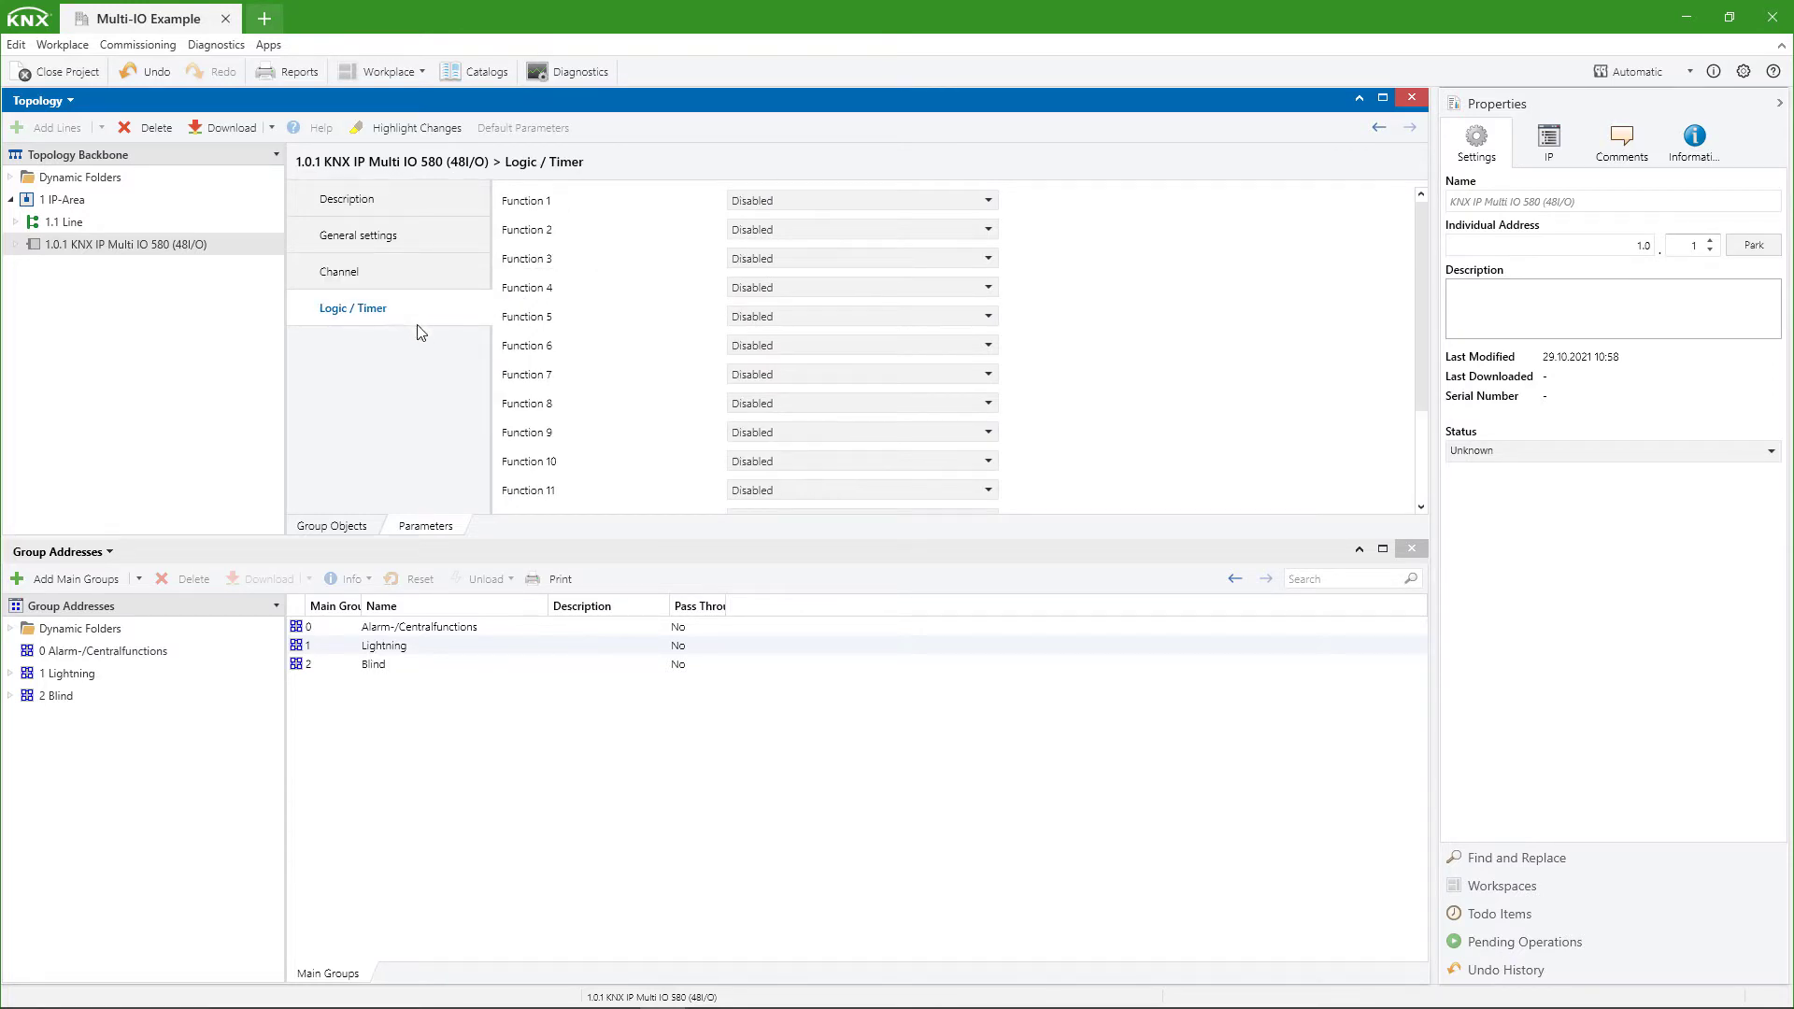
{"action": "scroll", "coordinate": [584, 313], "scroll_direction": "down", "scroll_amount": 3}
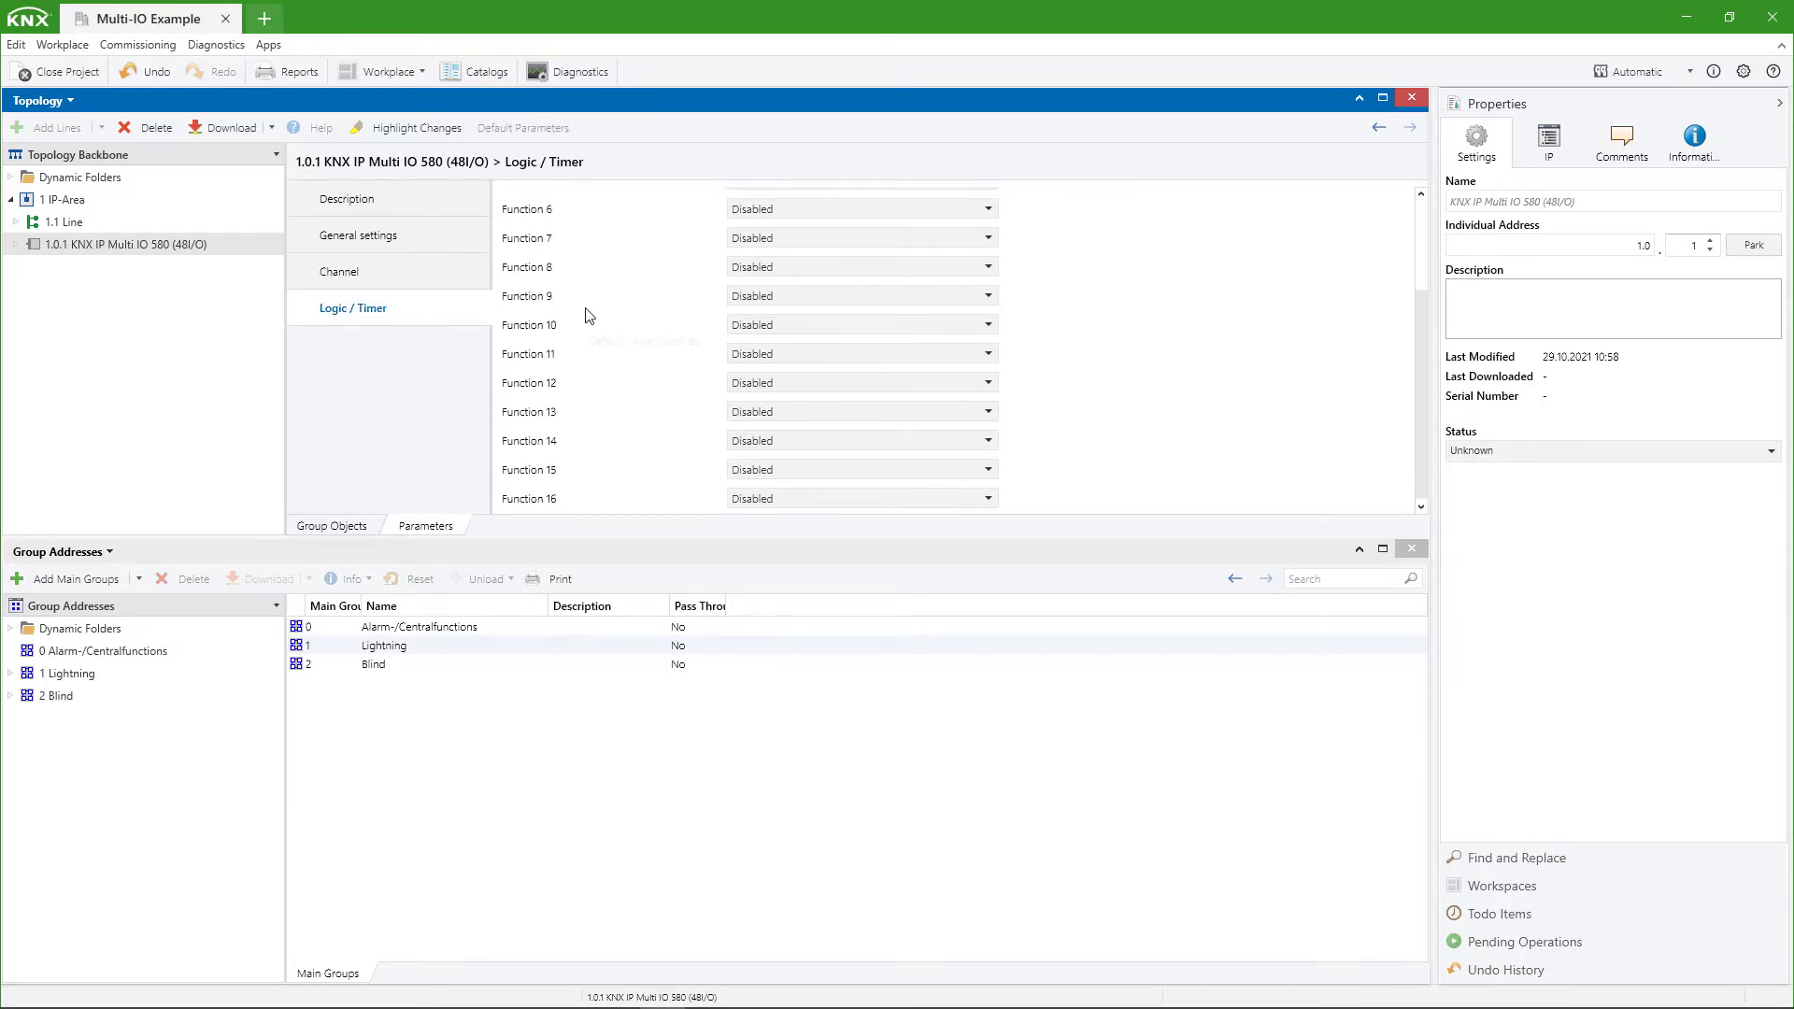
{"action": "scroll", "coordinate": [588, 316], "scroll_direction": "up", "scroll_amount": 3}
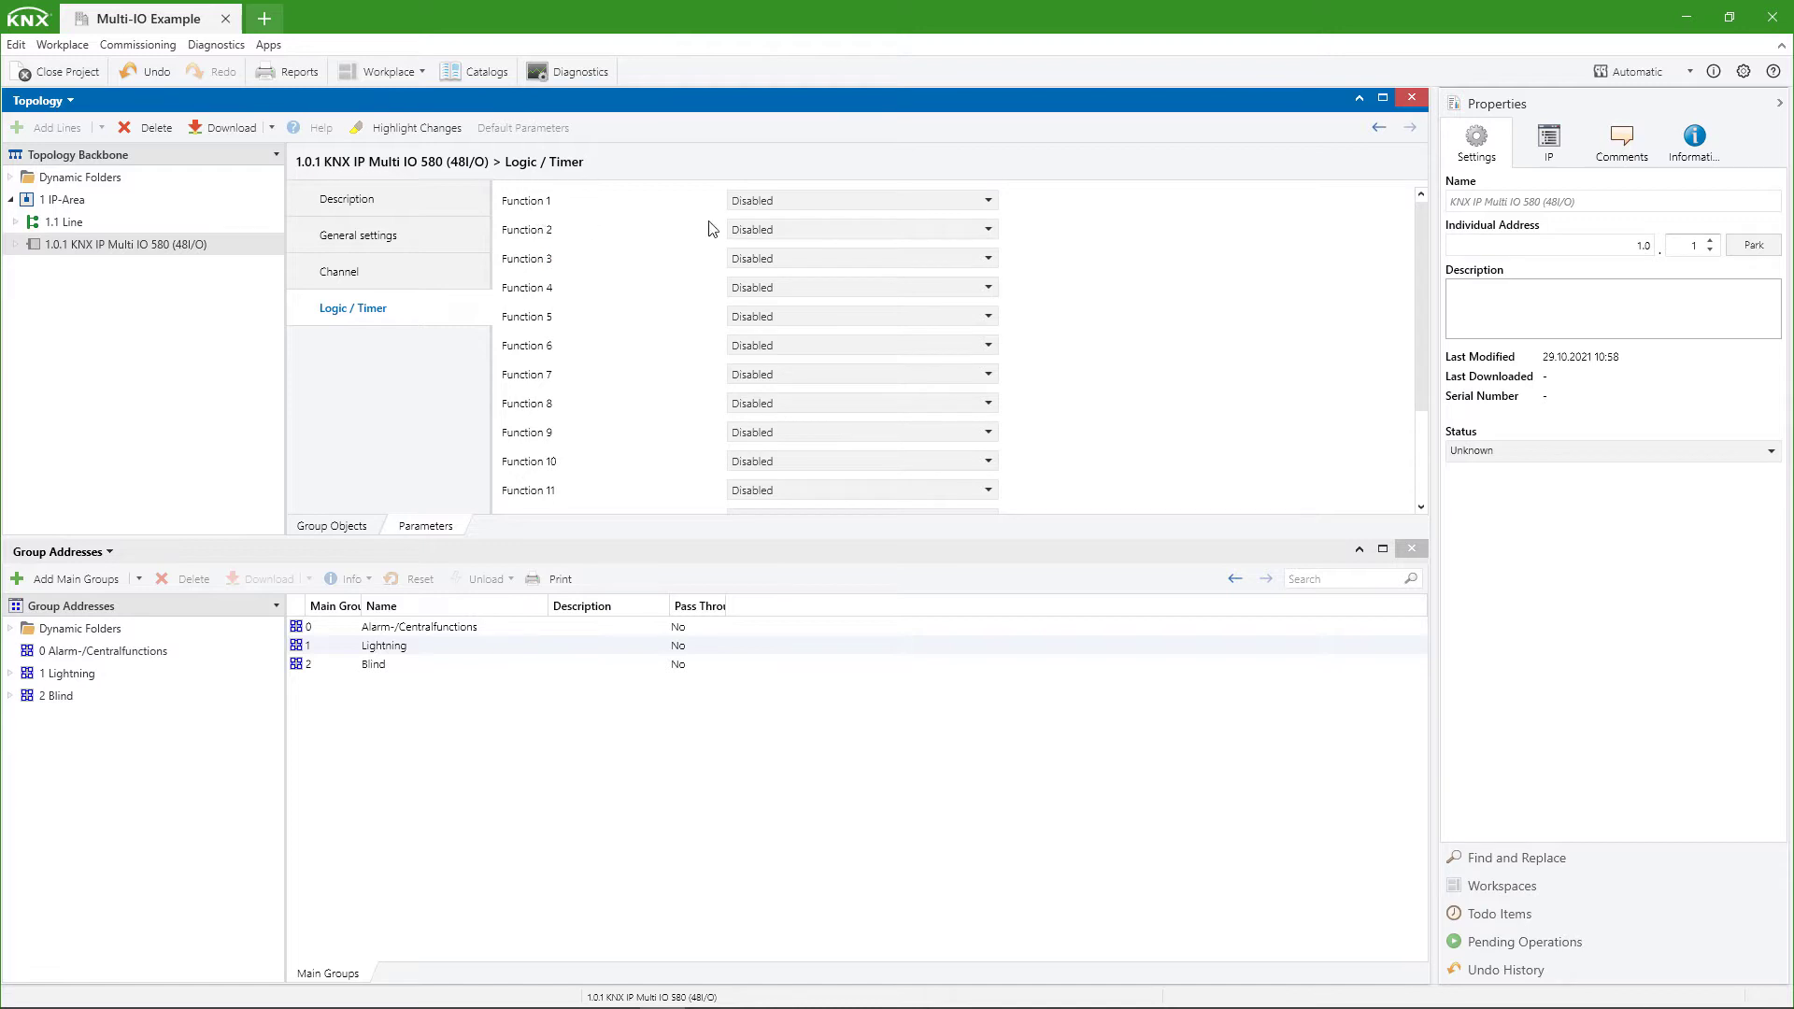
{"action": "left_click", "coordinate": [776, 200]}
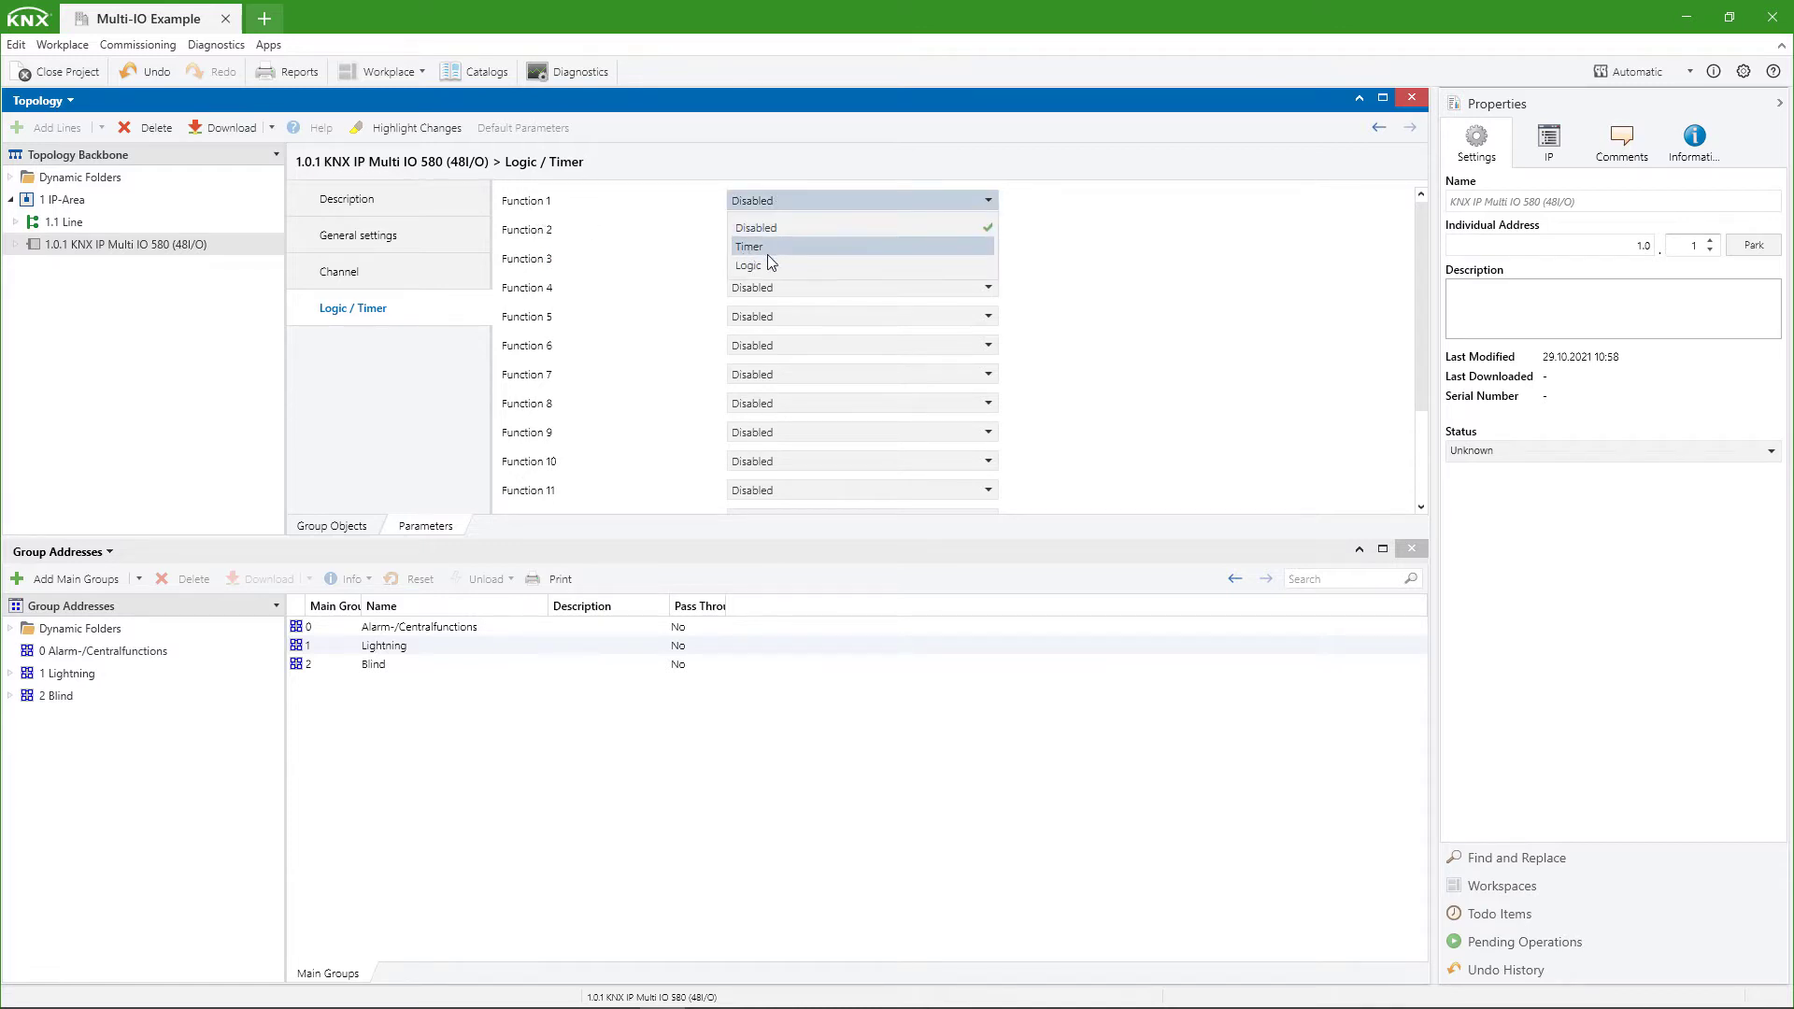
{"action": "left_click", "coordinate": [788, 265]}
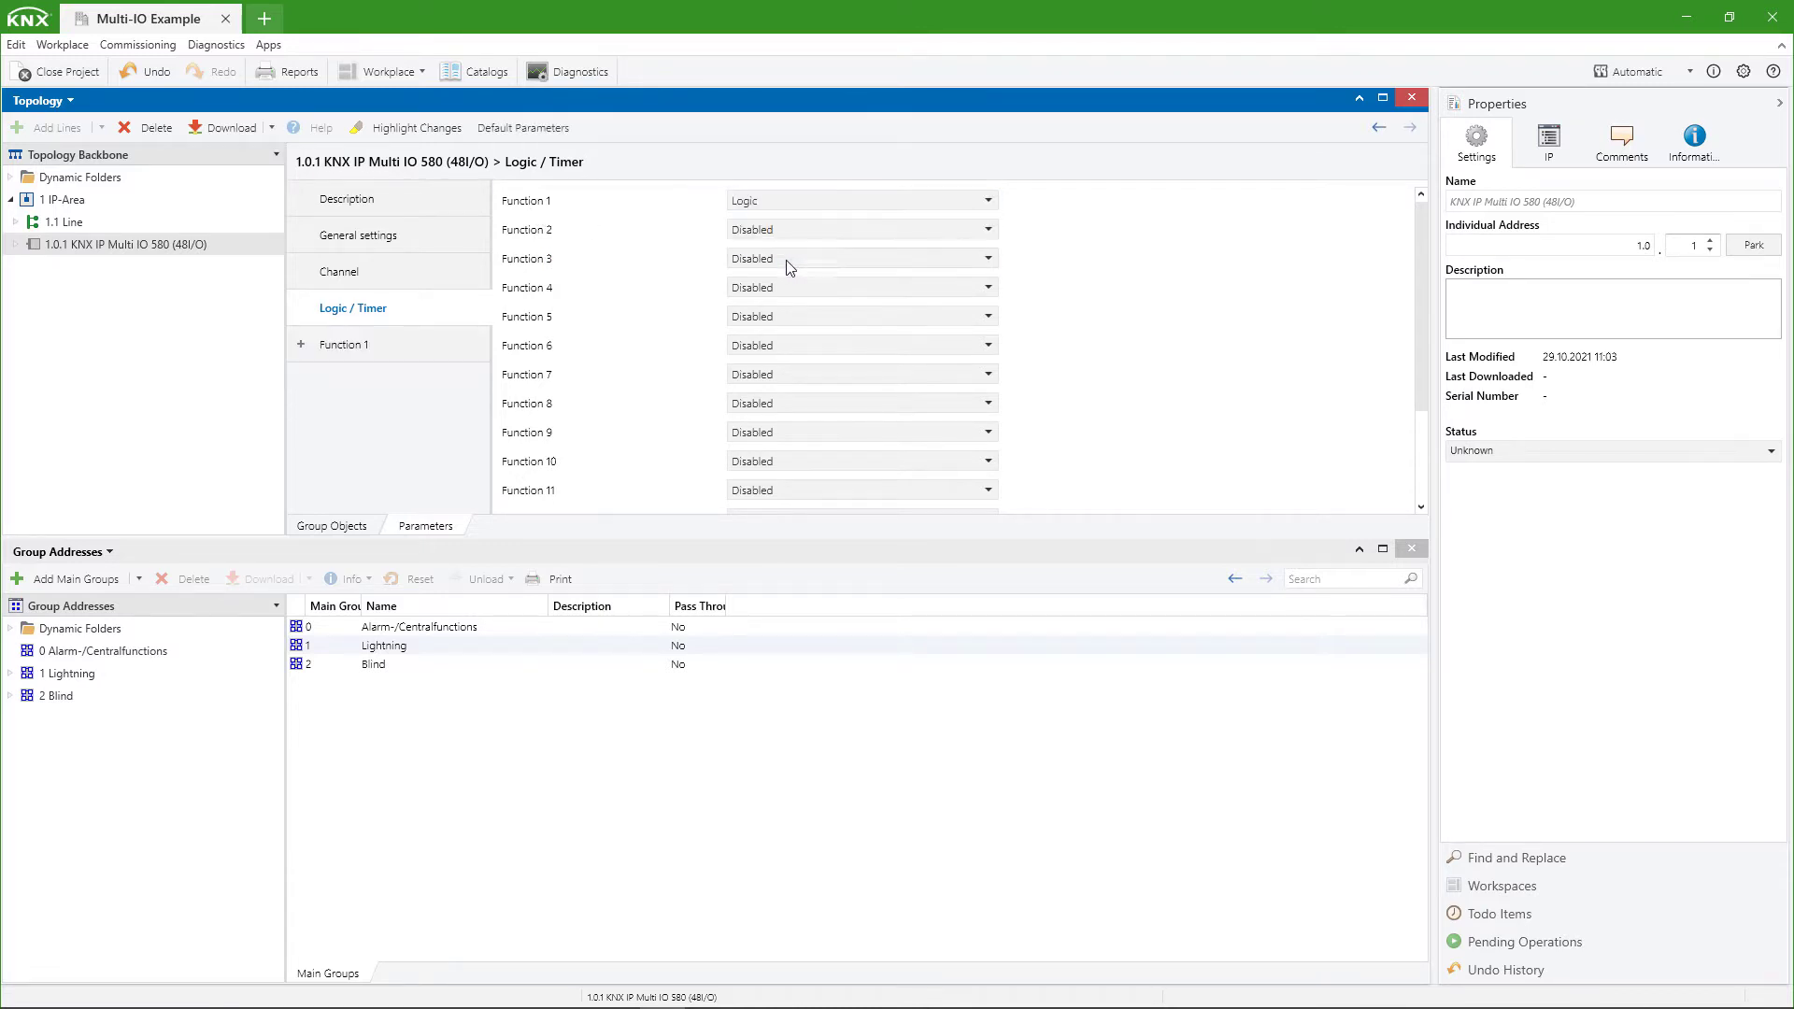
Step: Examine the gate types available for Function 1 and the group objects of the logic function
{"action": "left_click", "coordinate": [430, 351]}
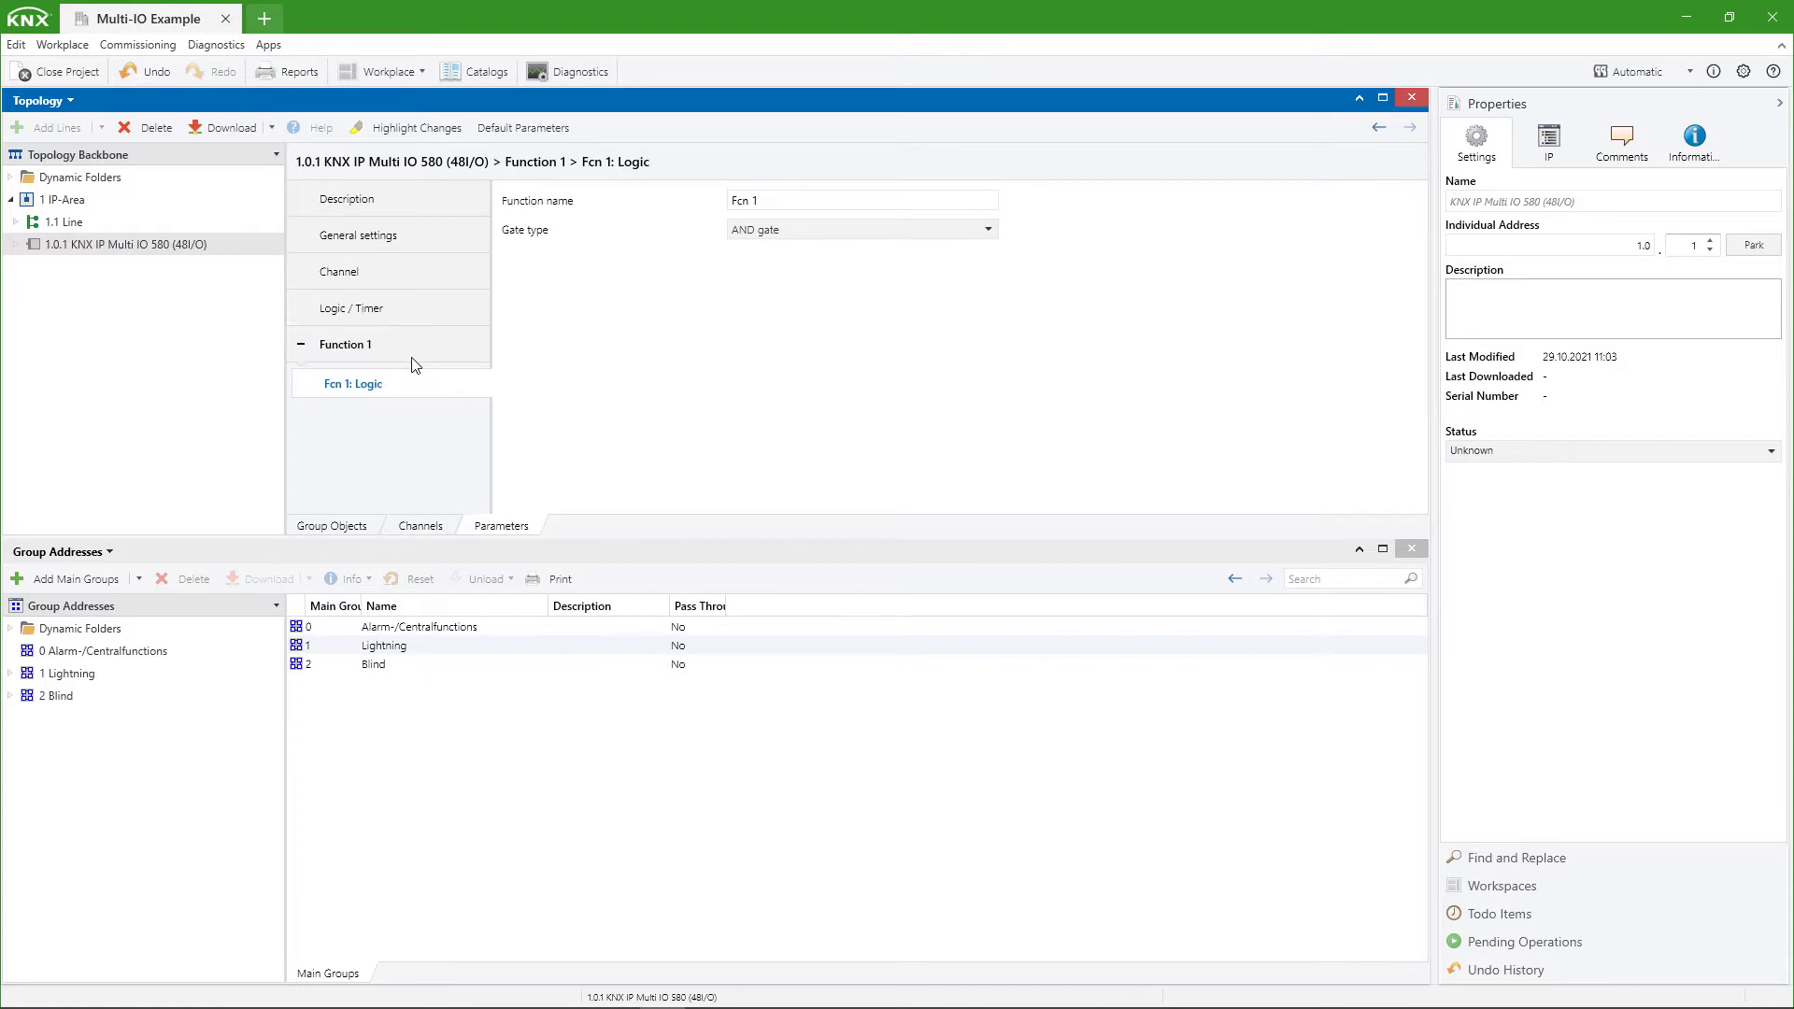
{"action": "left_click", "coordinate": [766, 230]}
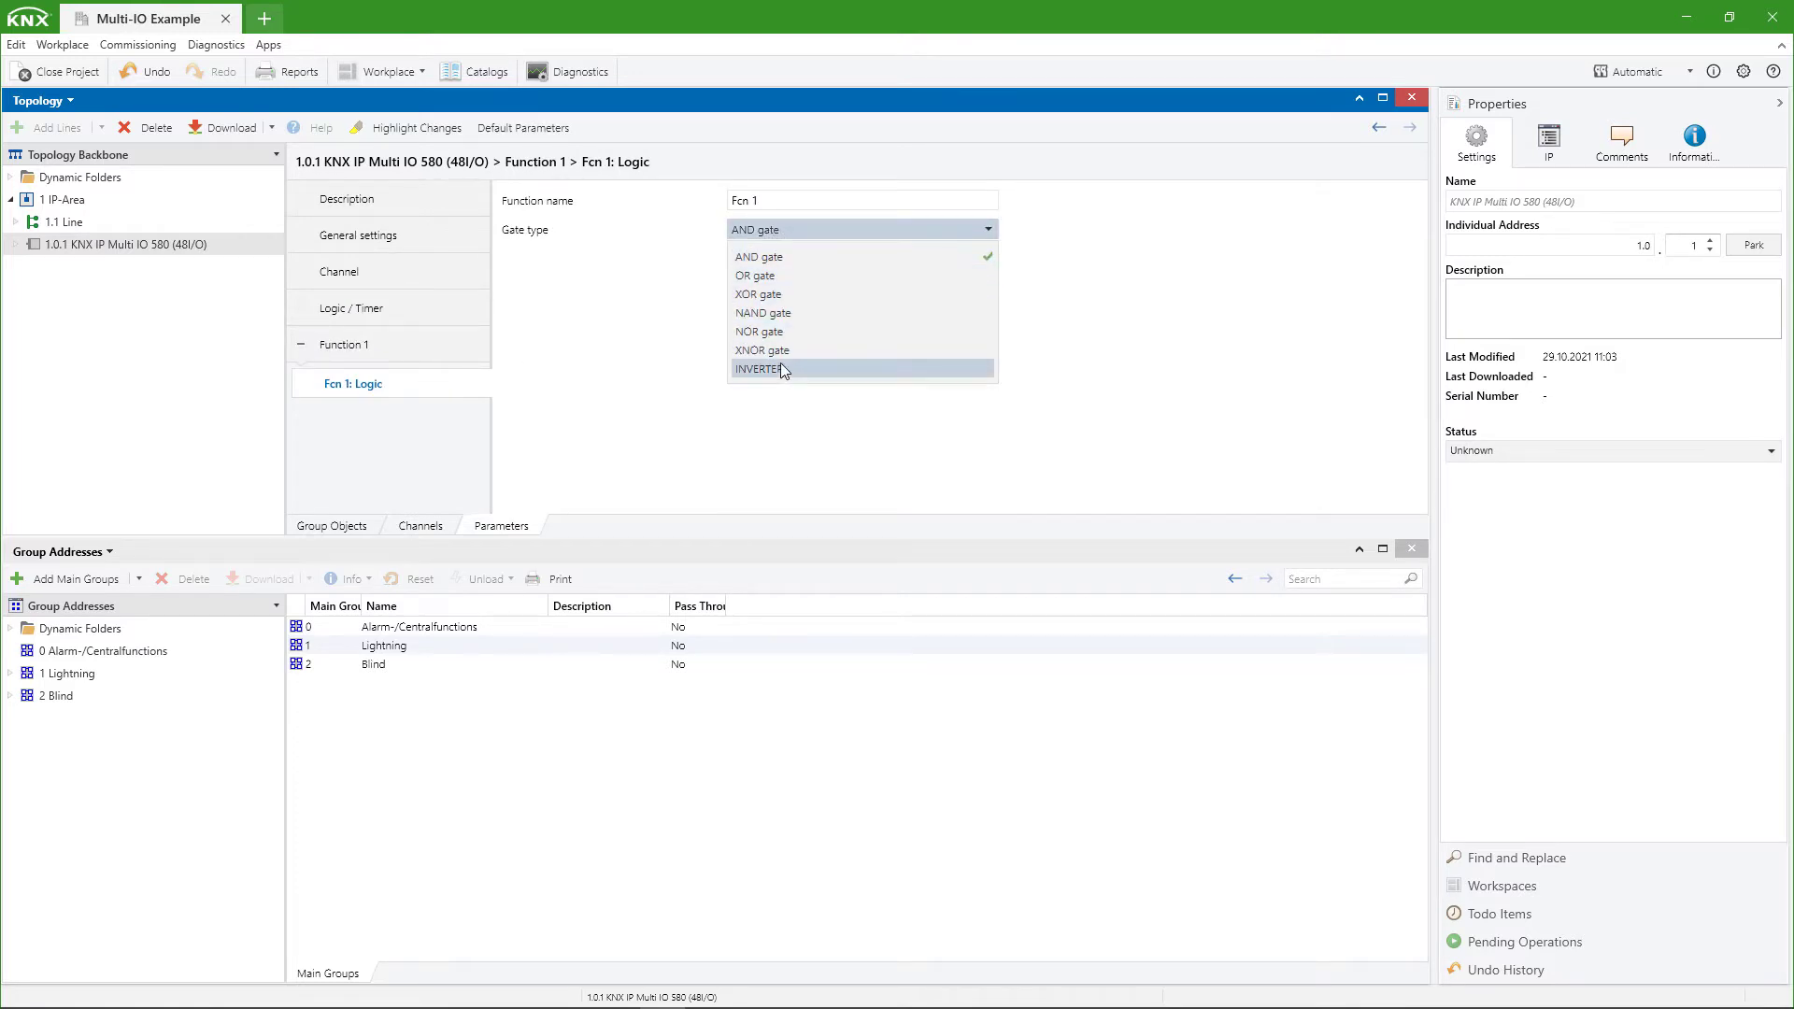
{"action": "left_click", "coordinate": [659, 375]}
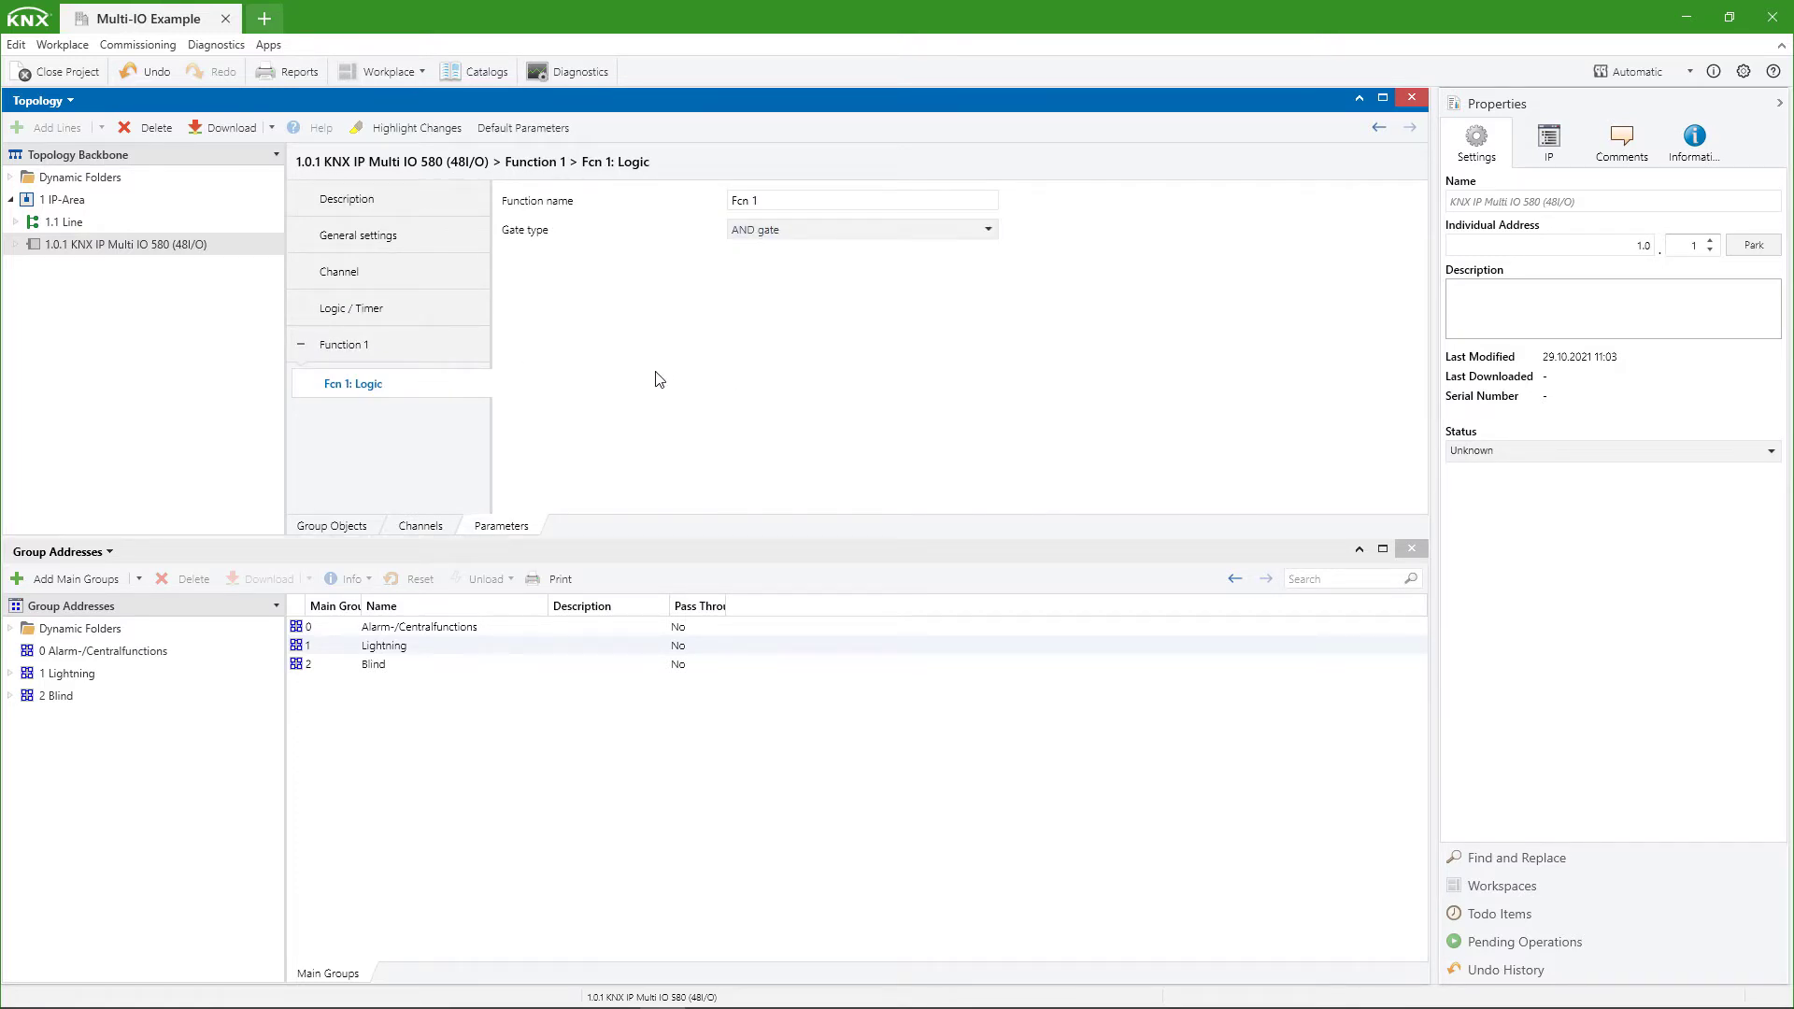
{"action": "left_click", "coordinate": [355, 526]}
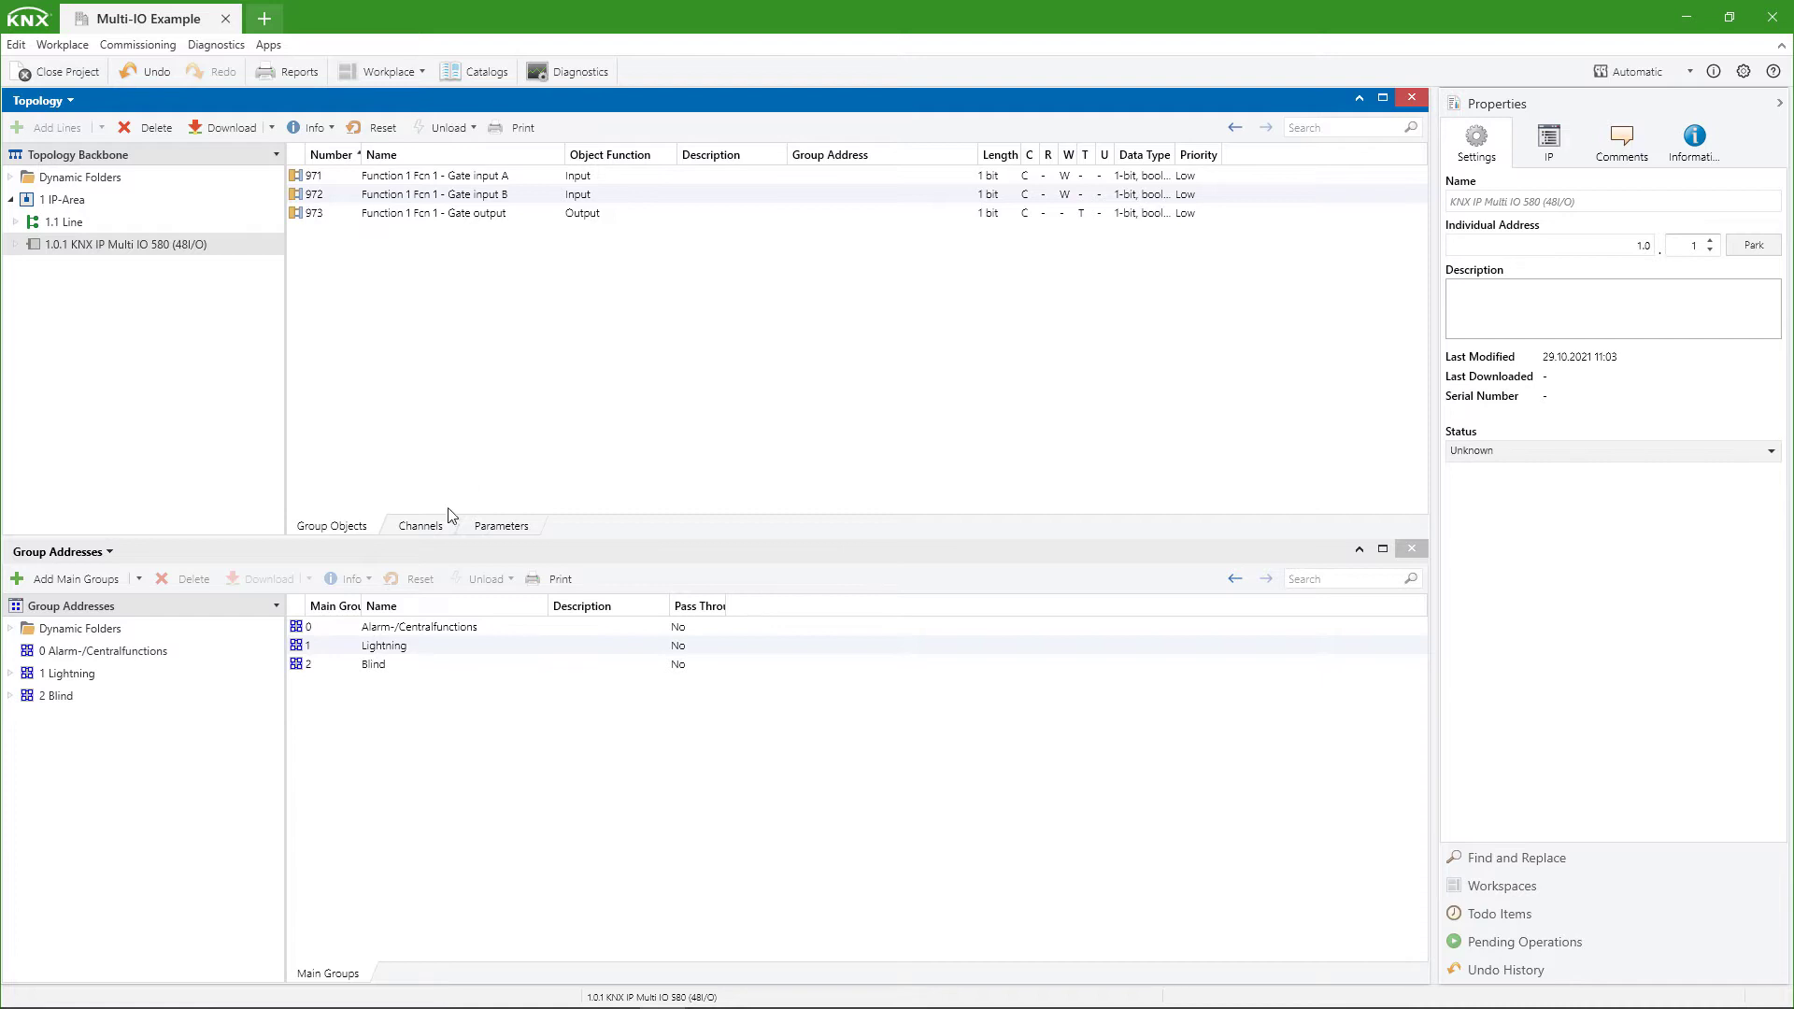
{"action": "left_click", "coordinate": [485, 525]}
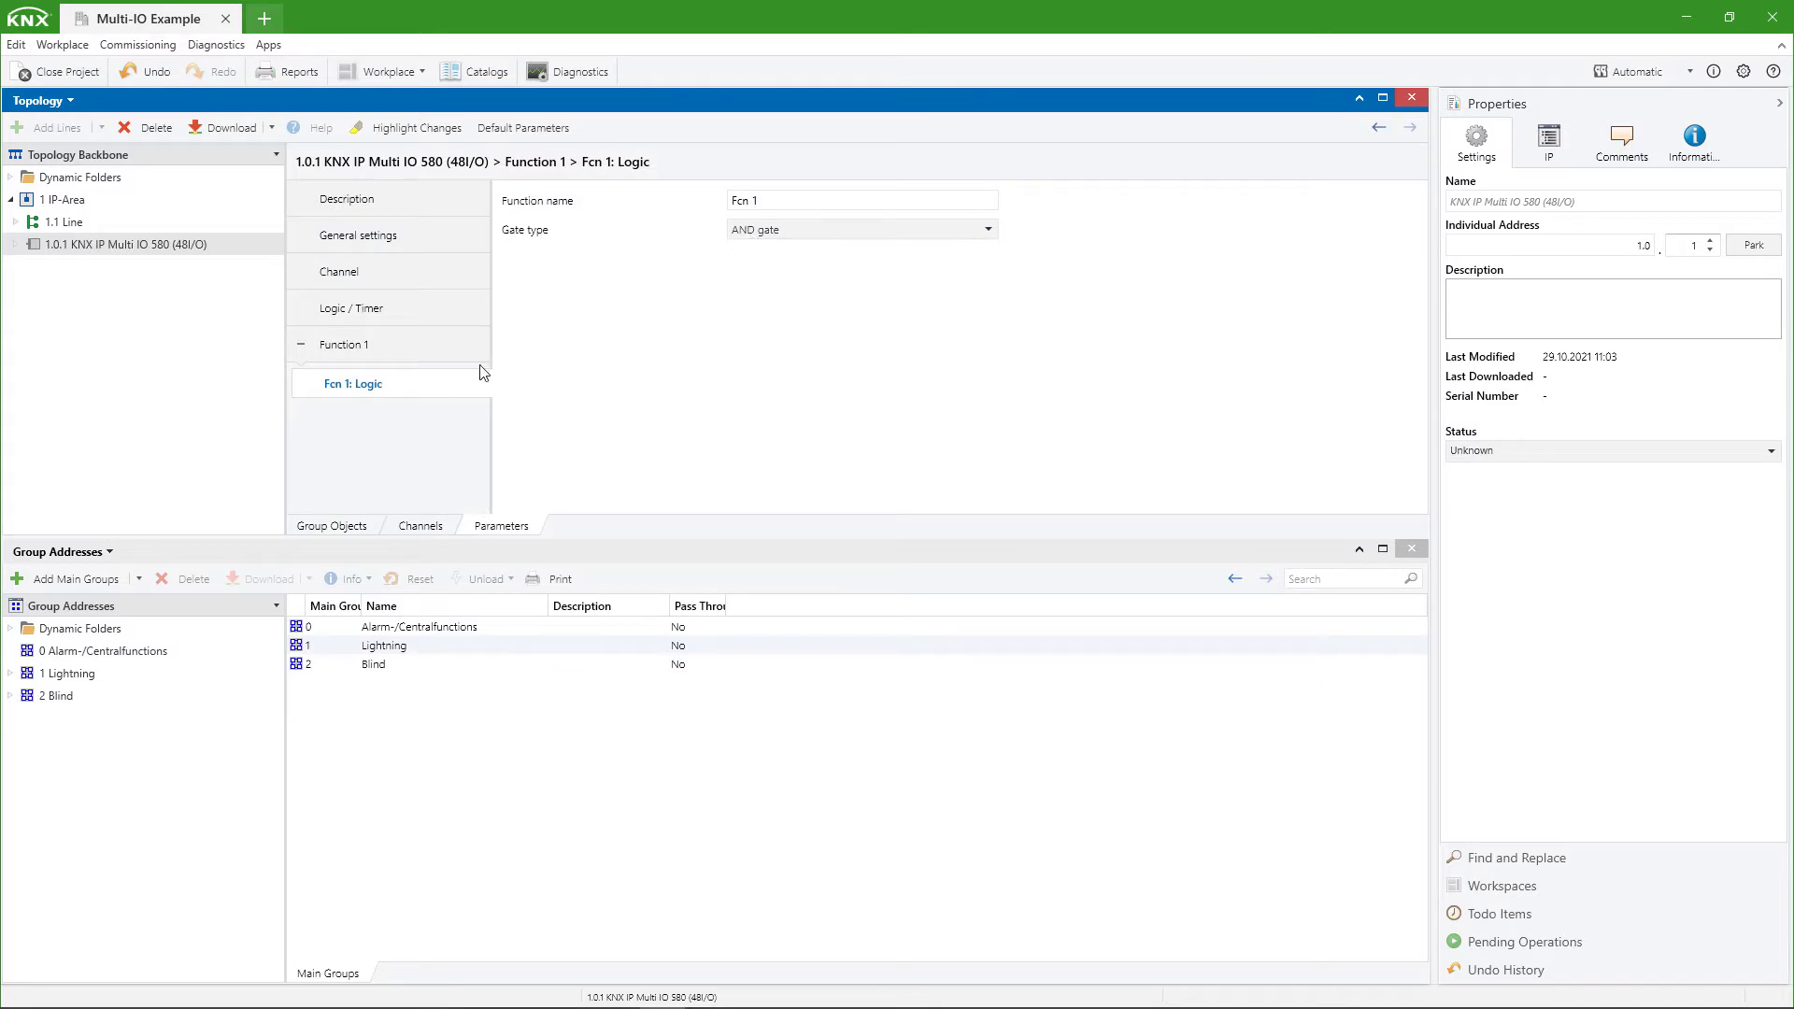
Step: Set Function 1 to Timer in the logic and timer settings
{"action": "left_click", "coordinate": [348, 309]}
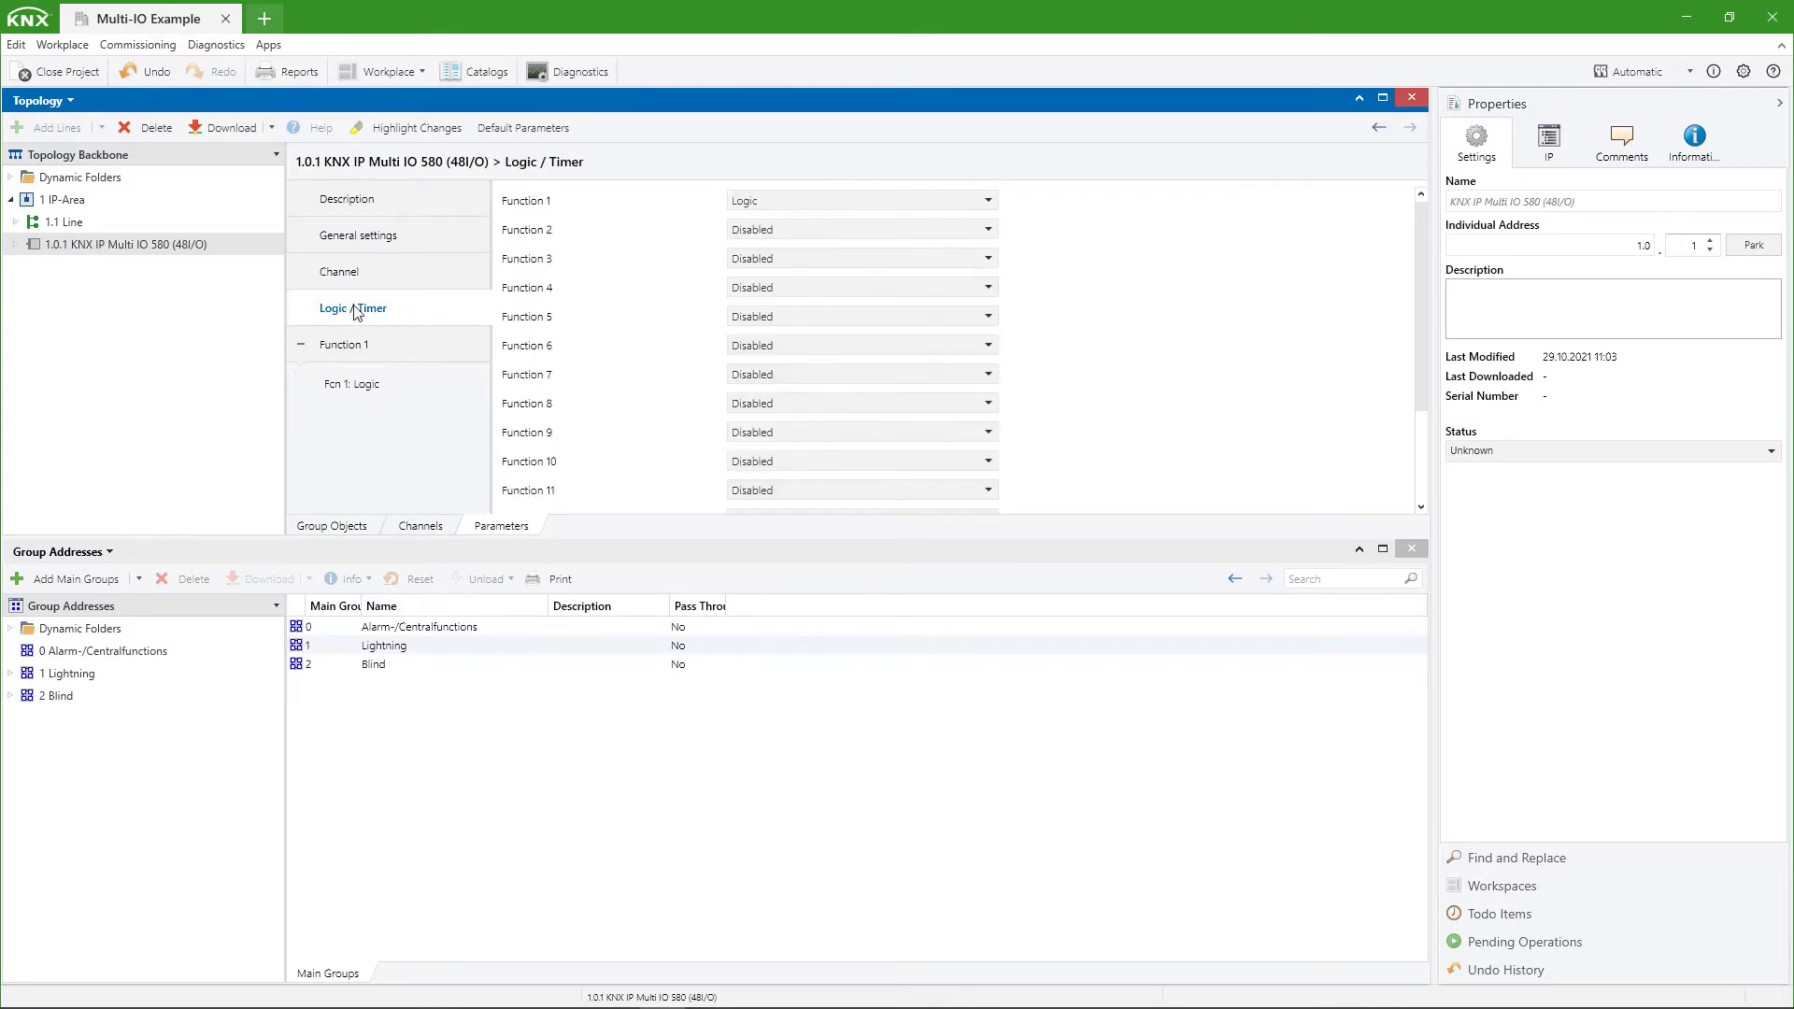
{"action": "left_click", "coordinate": [807, 200]}
{"action": "left_click", "coordinate": [813, 246]}
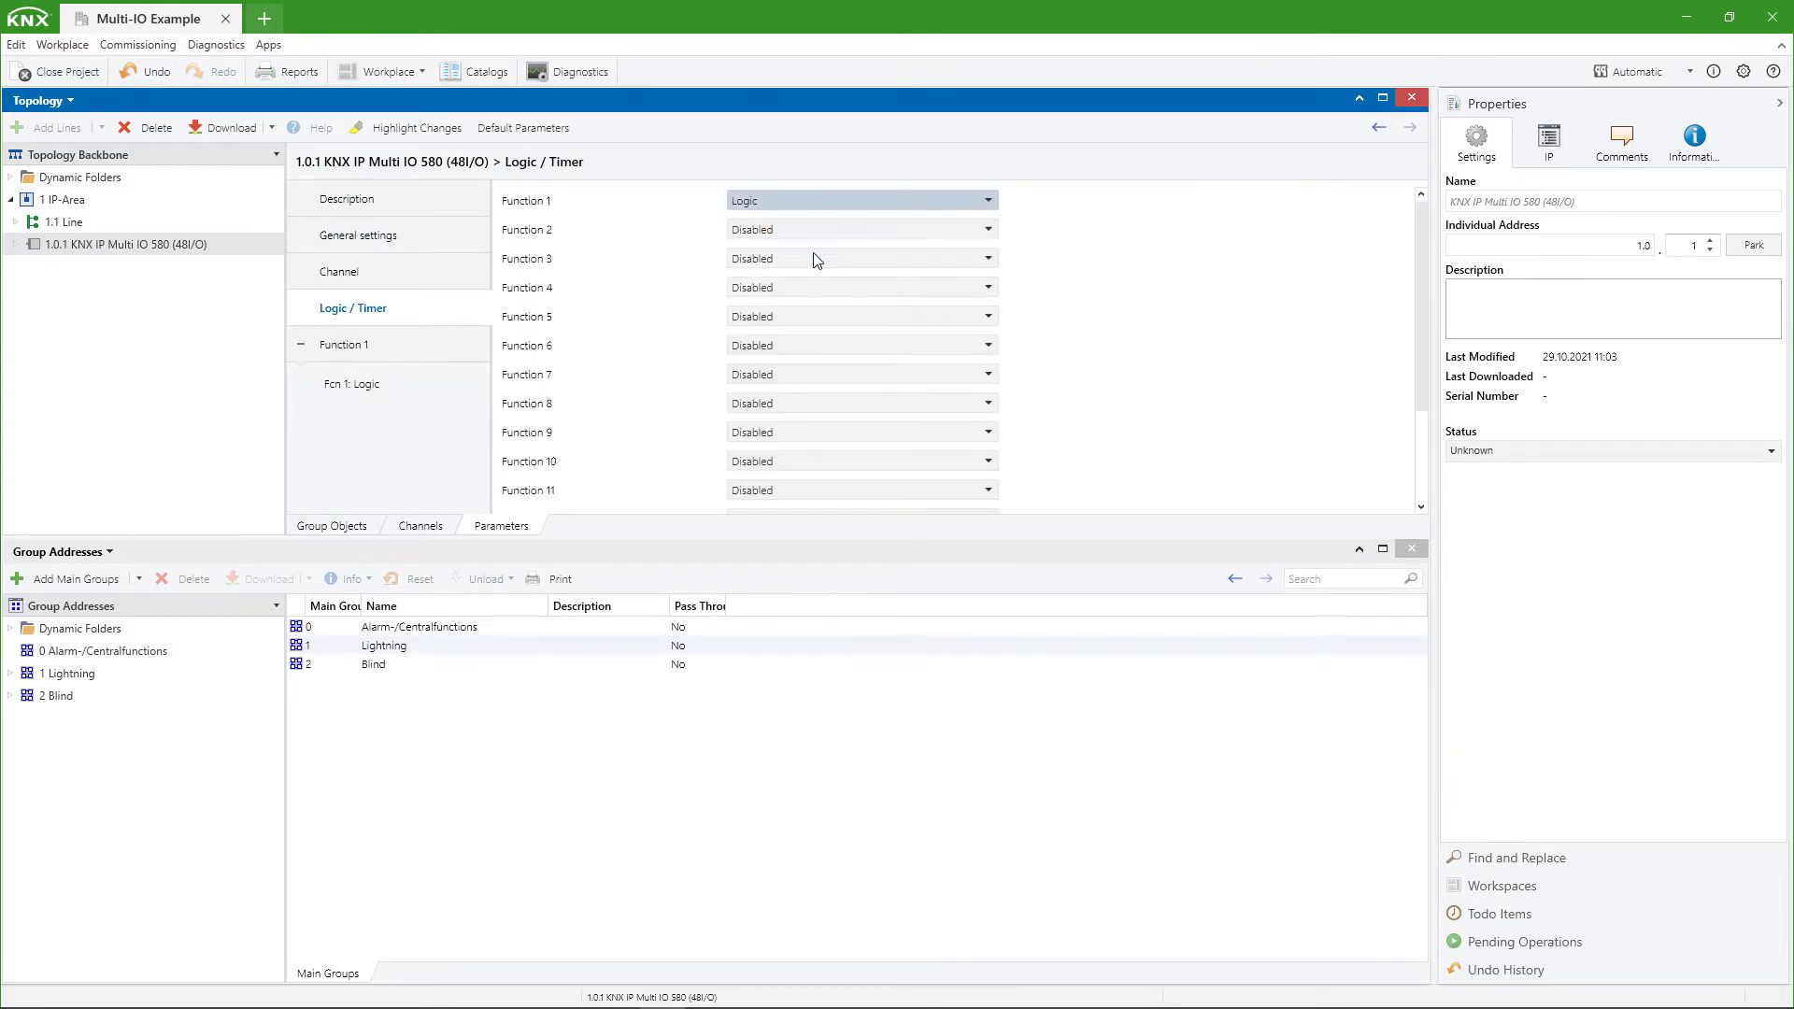
Step: Examine the timer types available for Function 1 and the group objects of the timer function
{"action": "left_click", "coordinate": [401, 387]}
{"action": "left_click", "coordinate": [782, 232]}
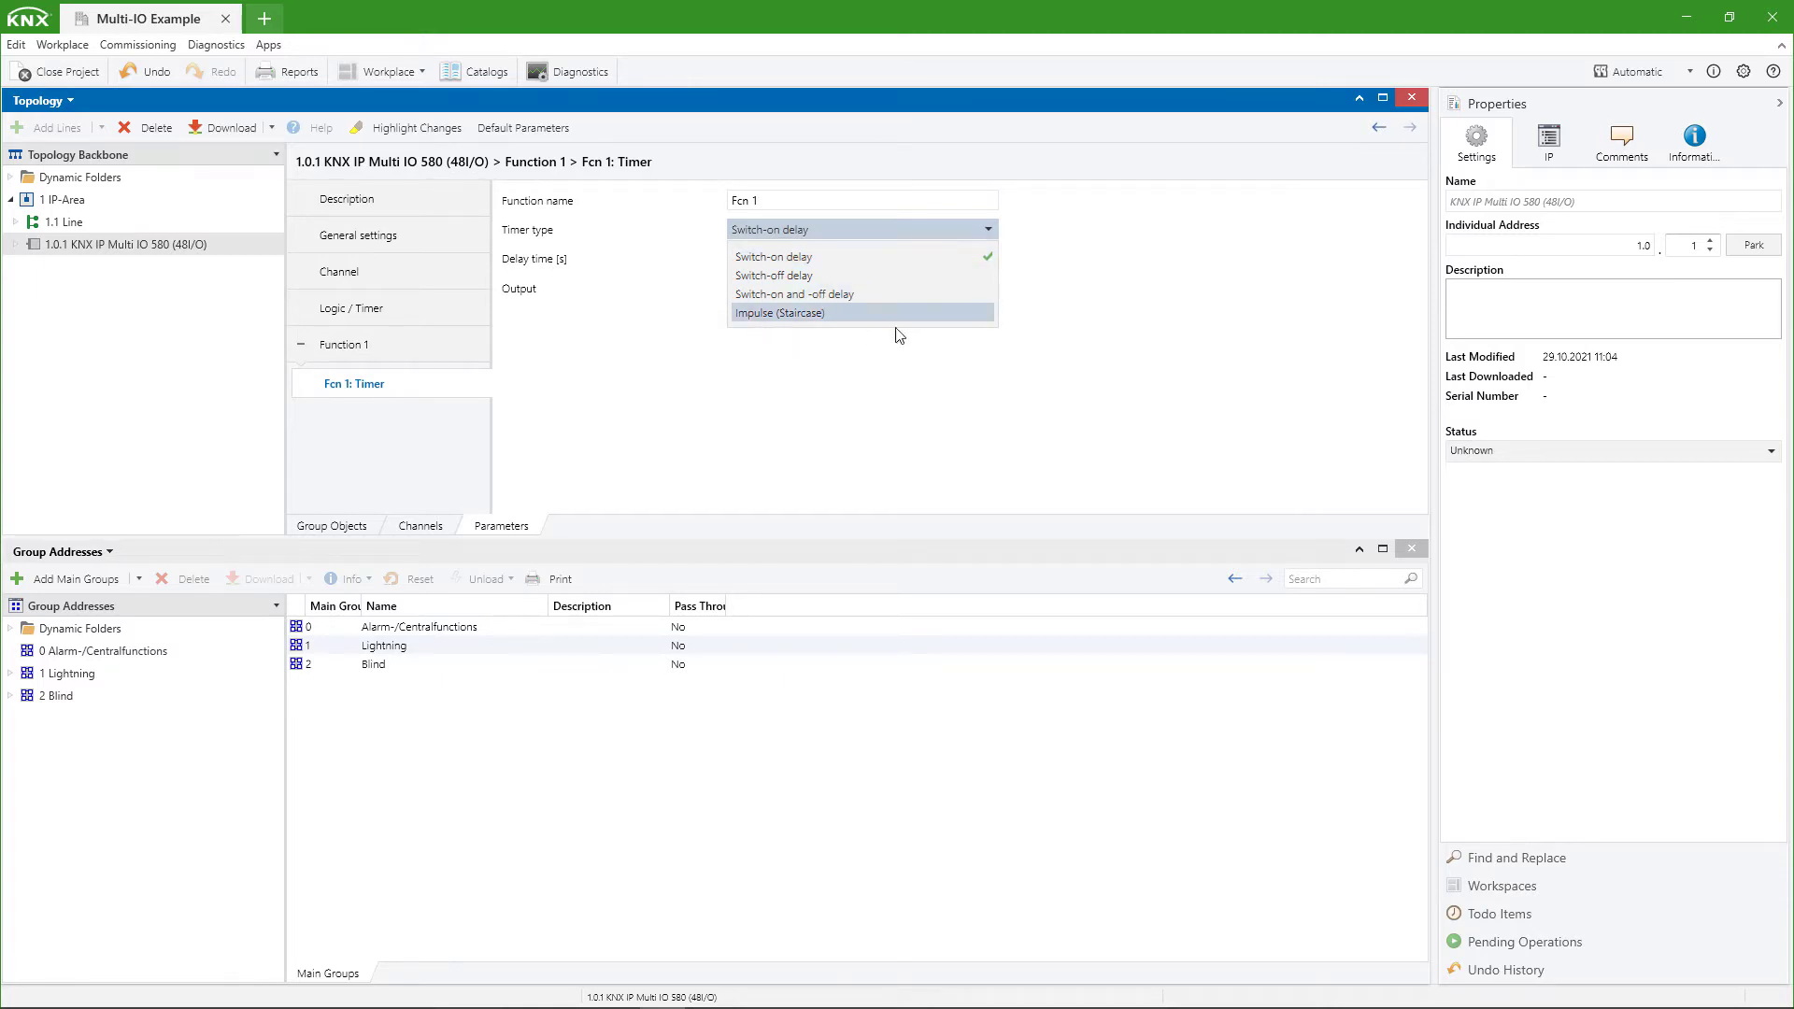
{"action": "left_click", "coordinate": [949, 365]}
{"action": "left_click", "coordinate": [335, 526]}
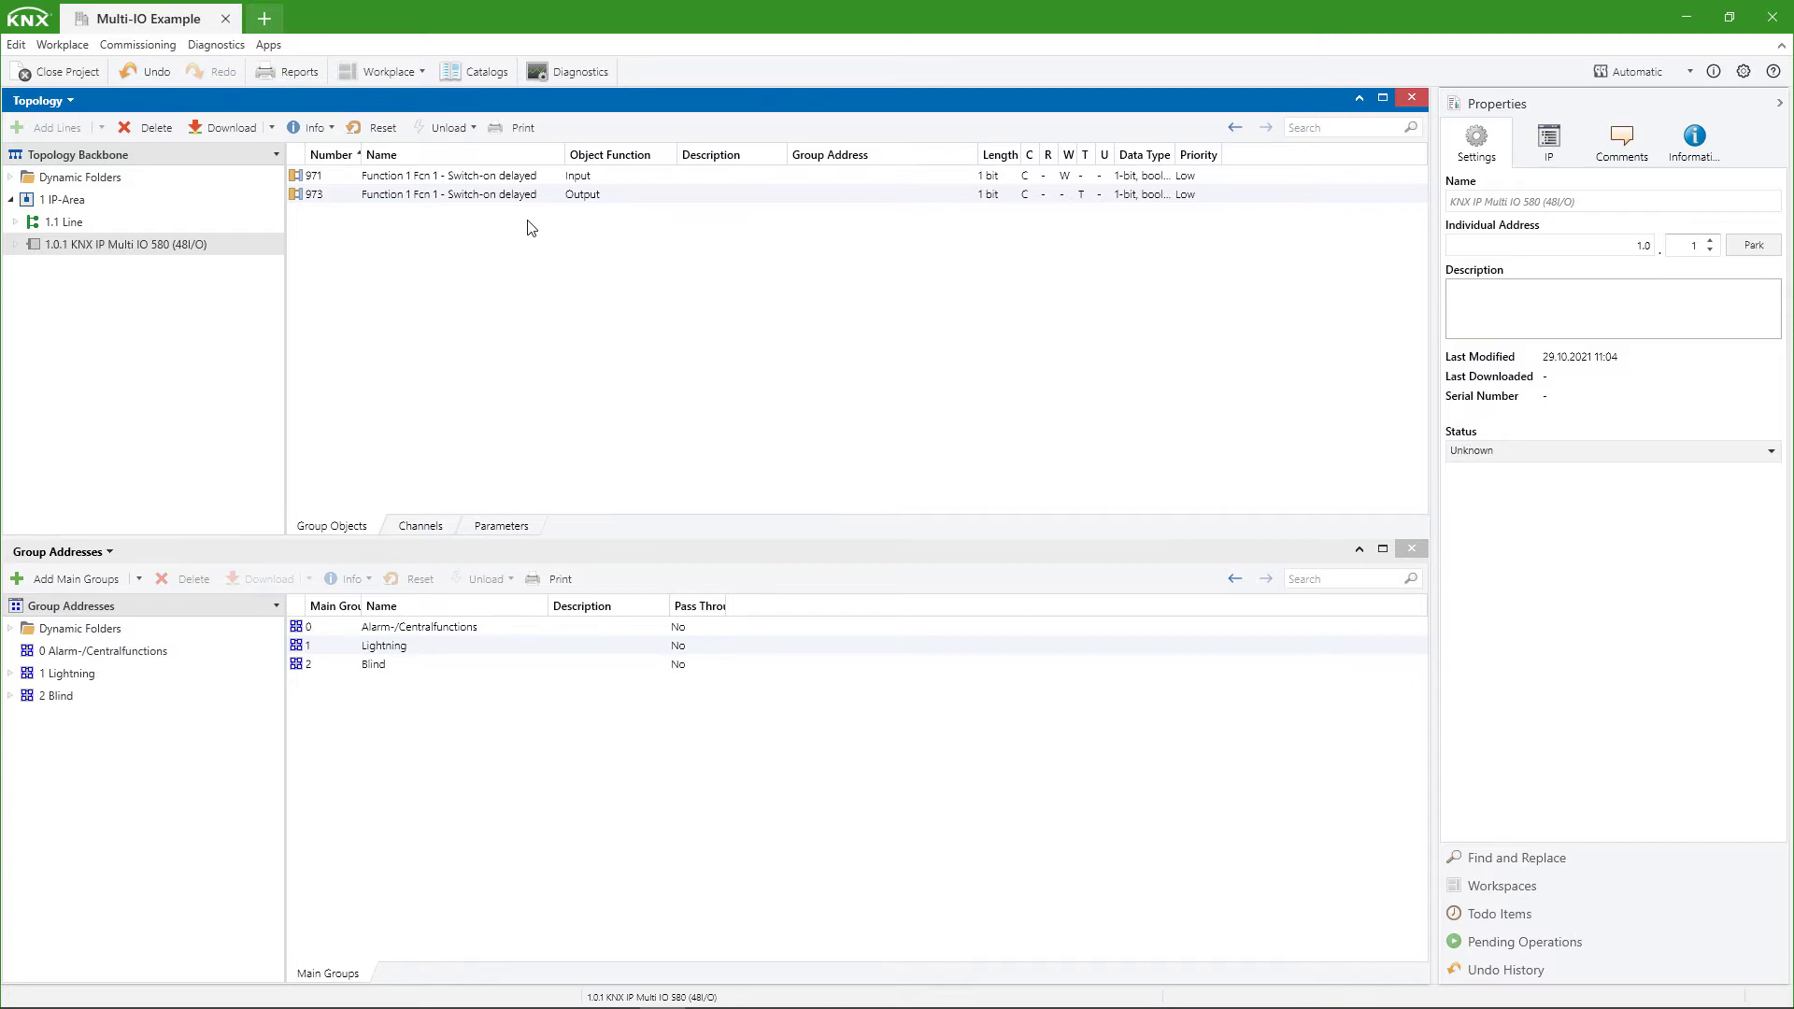
{"action": "left_click", "coordinate": [516, 525]}
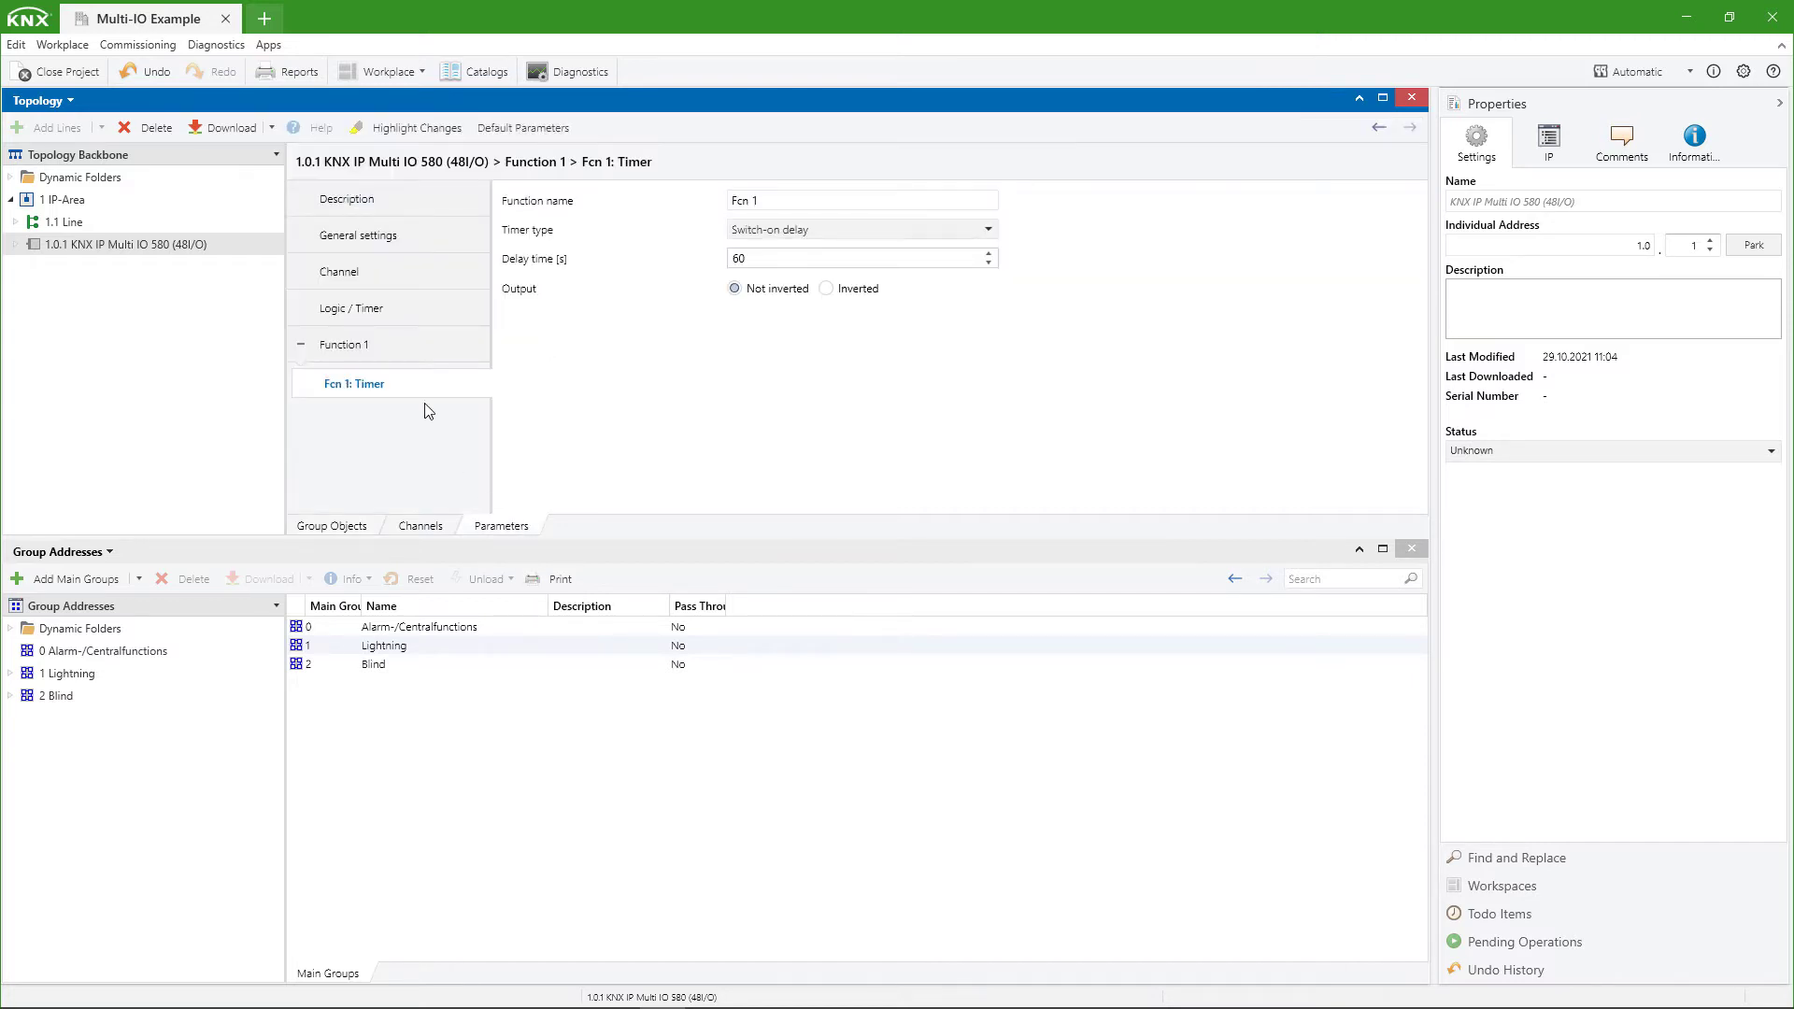
Step: Set Function 1 to Disabled in the logic and timer settings and open the device's channel functions
{"action": "left_click", "coordinate": [300, 351]}
{"action": "left_click", "coordinate": [346, 344]}
{"action": "left_click", "coordinate": [365, 308]}
{"action": "left_click", "coordinate": [747, 203]}
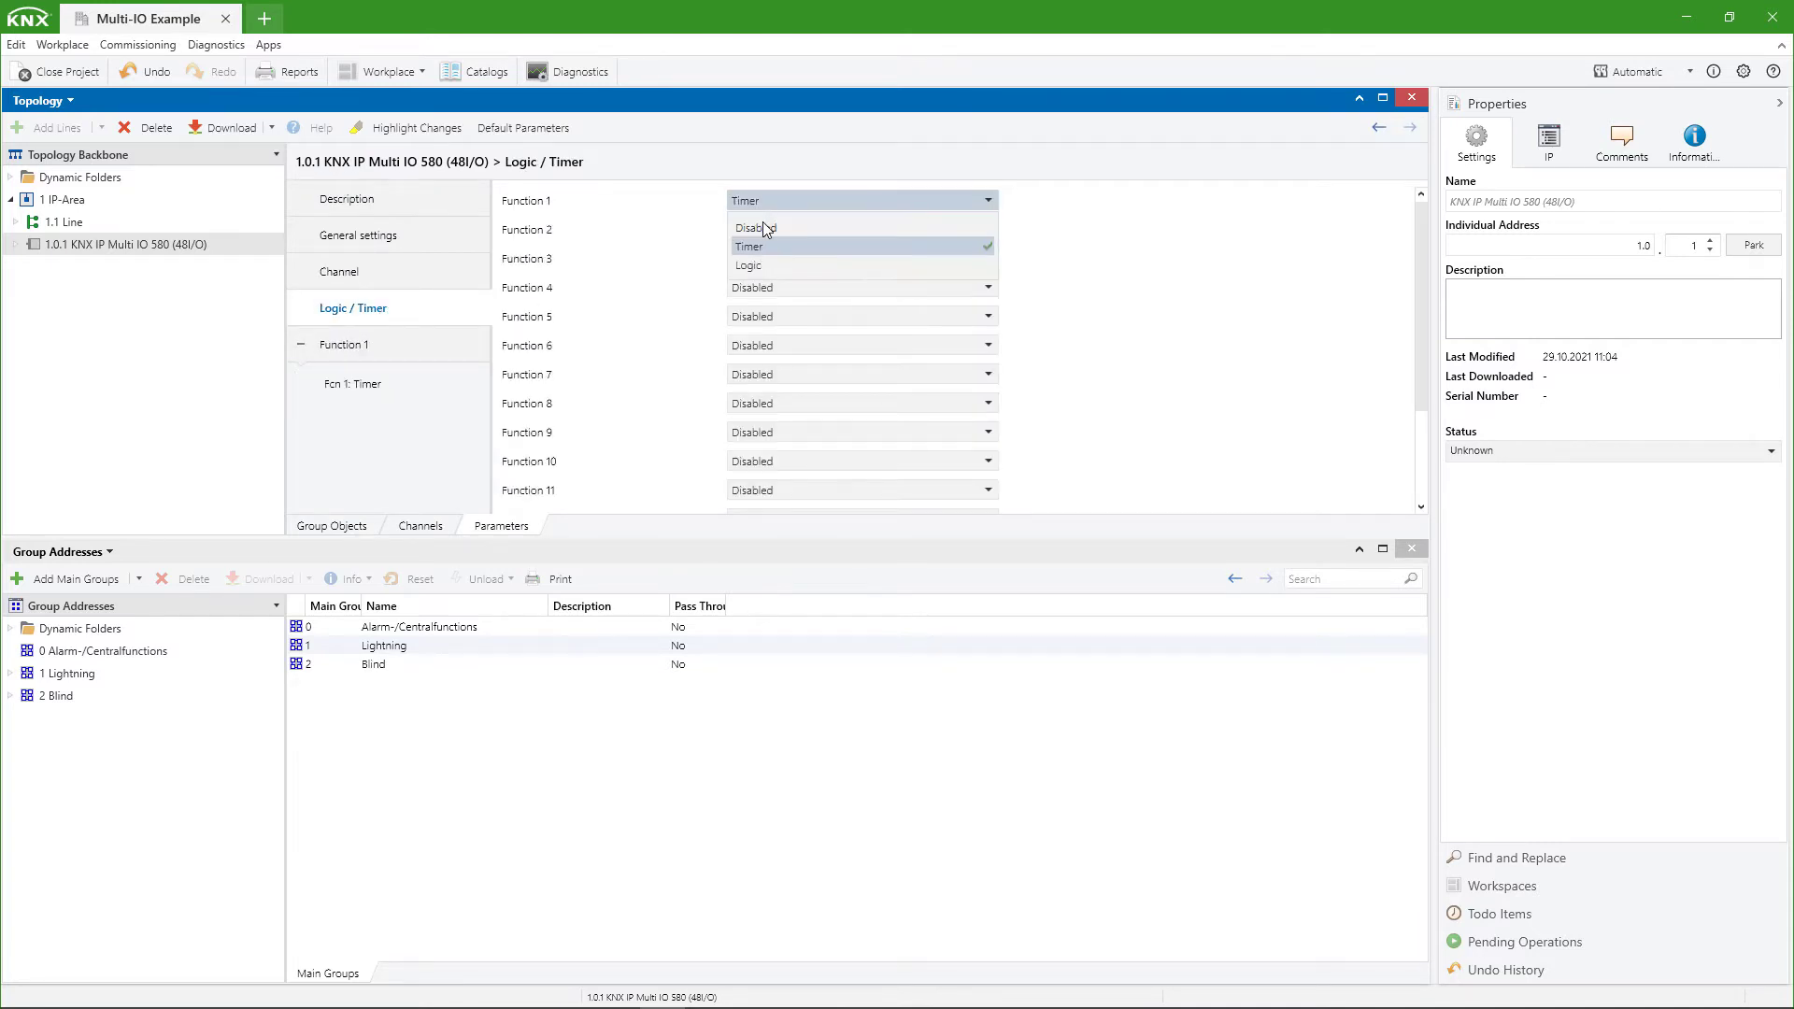
{"action": "left_click", "coordinate": [766, 228]}
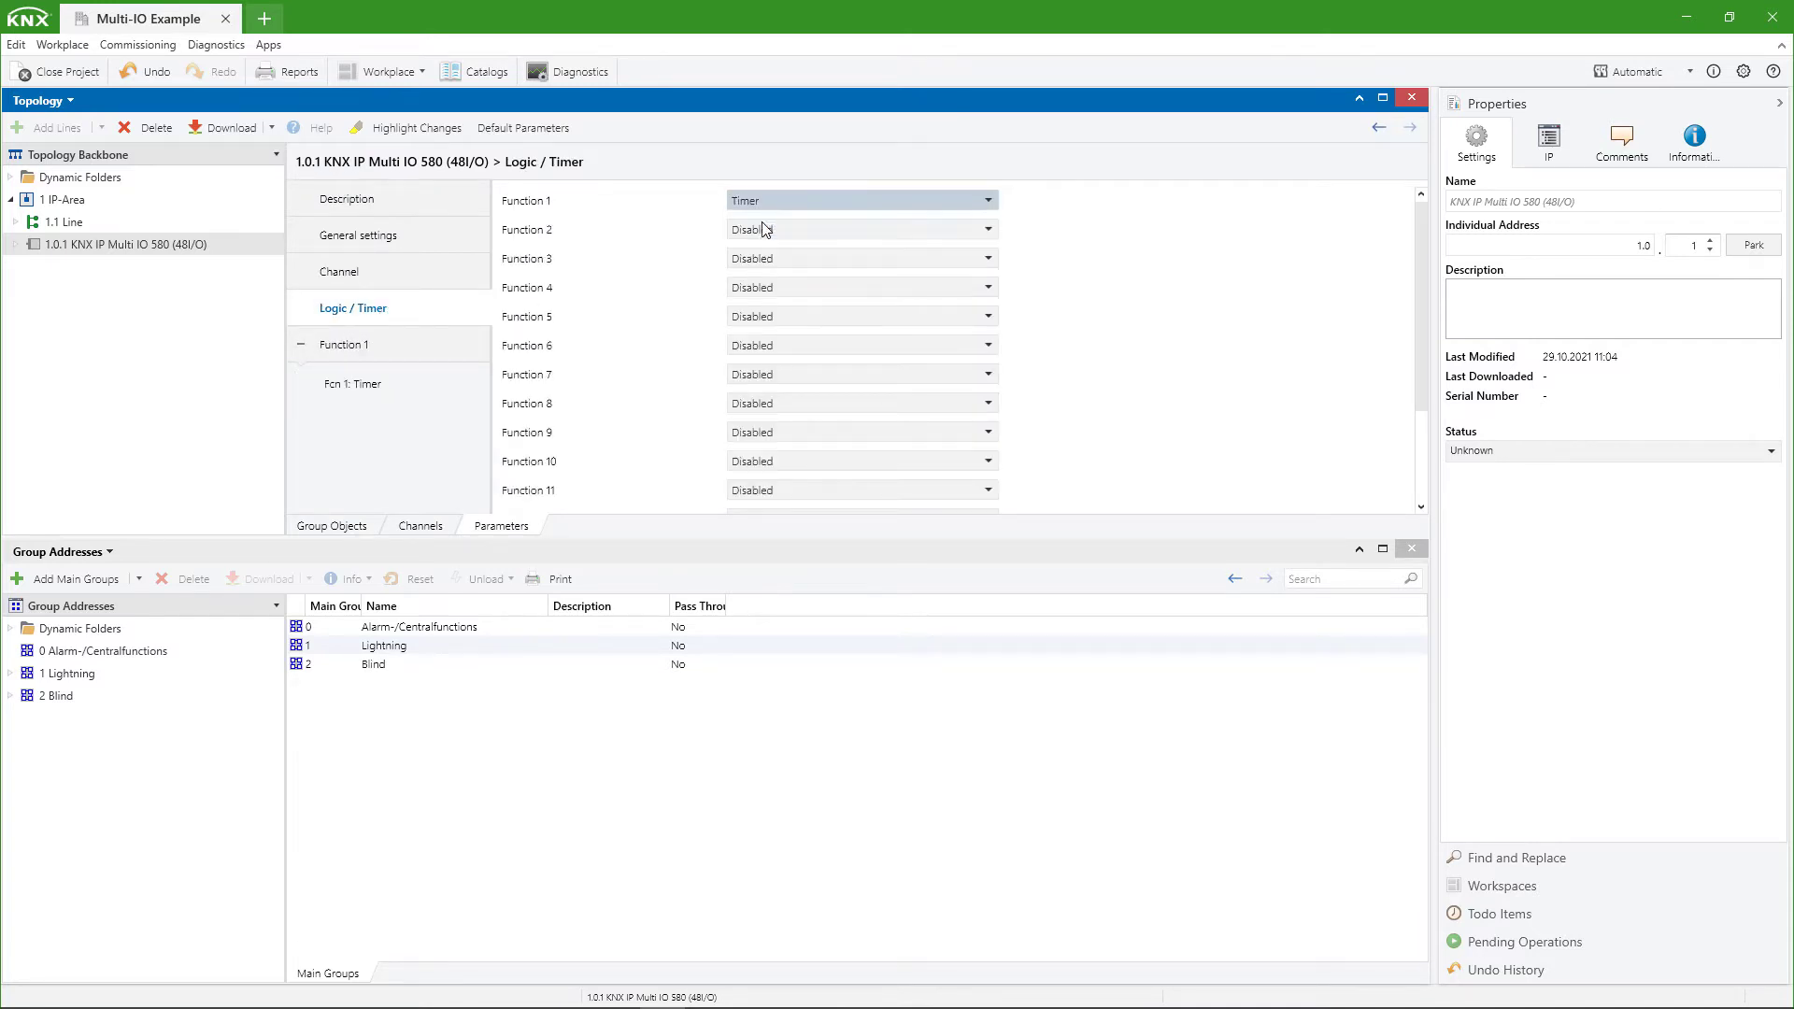
{"action": "left_click", "coordinate": [346, 289]}
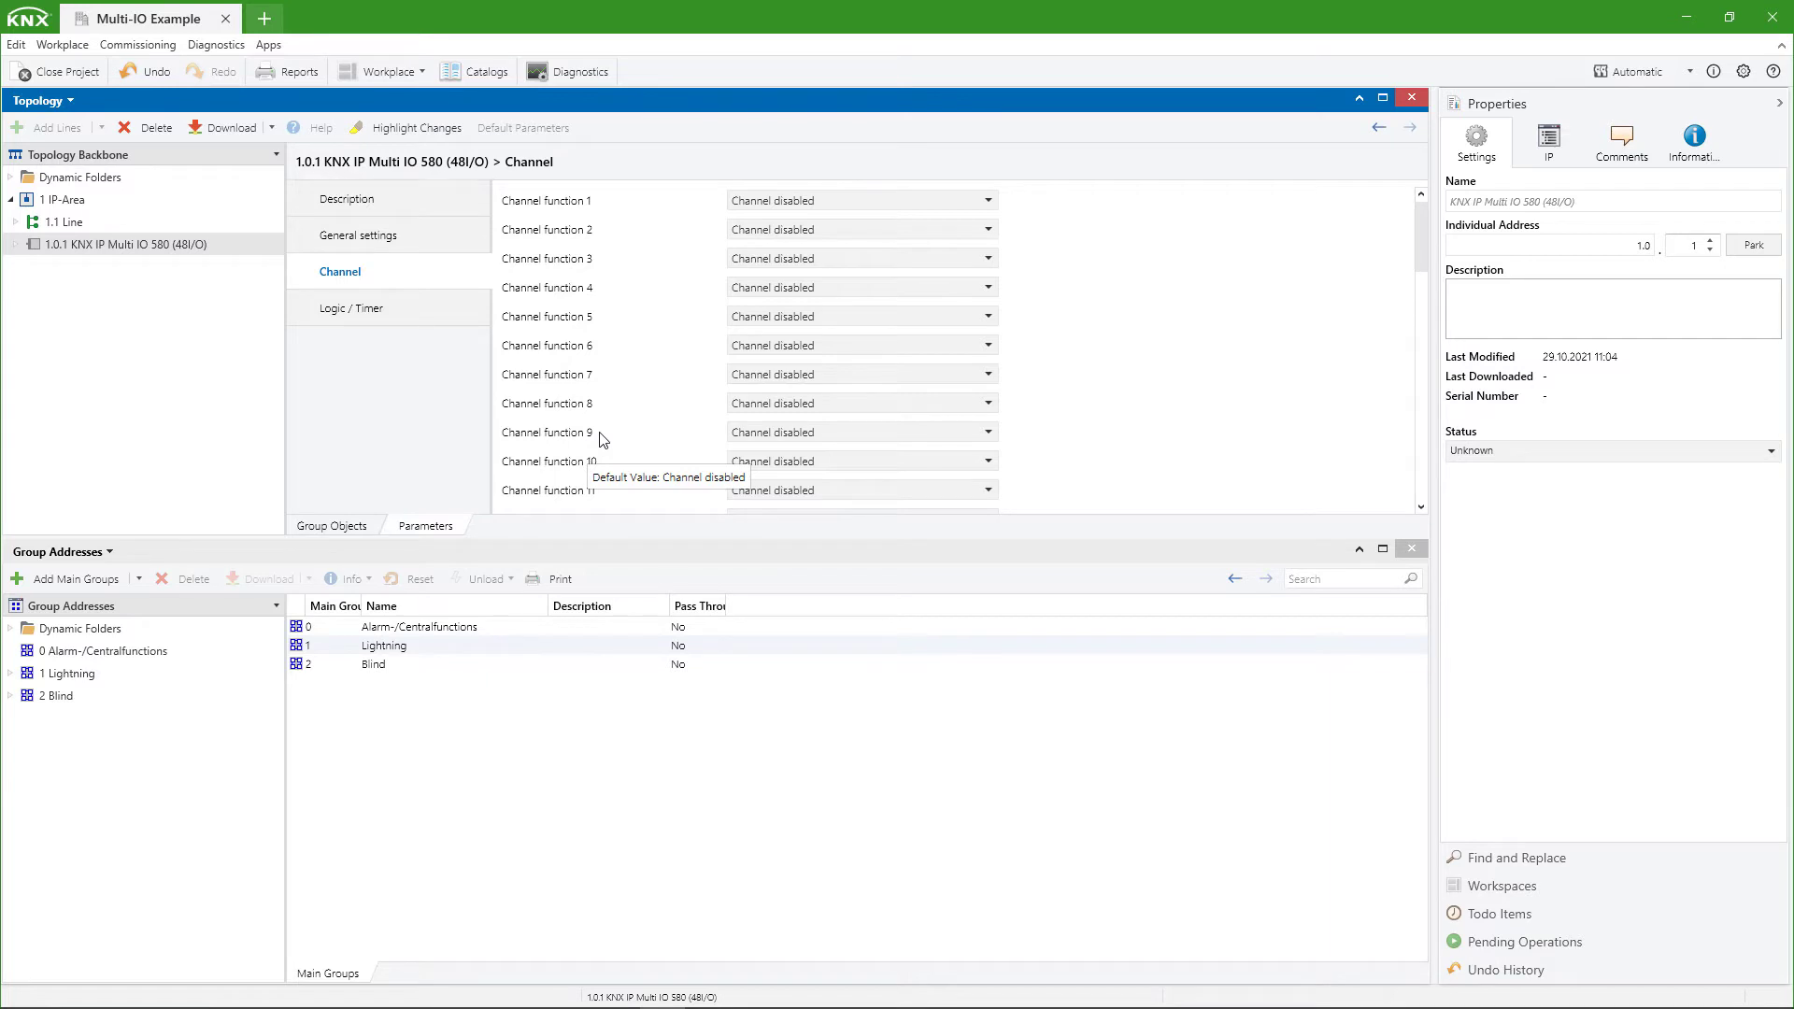
Step: Set the device's static IP address to 192.168.2.30 and its subnet mask to 255.255.255.0
{"action": "left_click", "coordinate": [360, 525]}
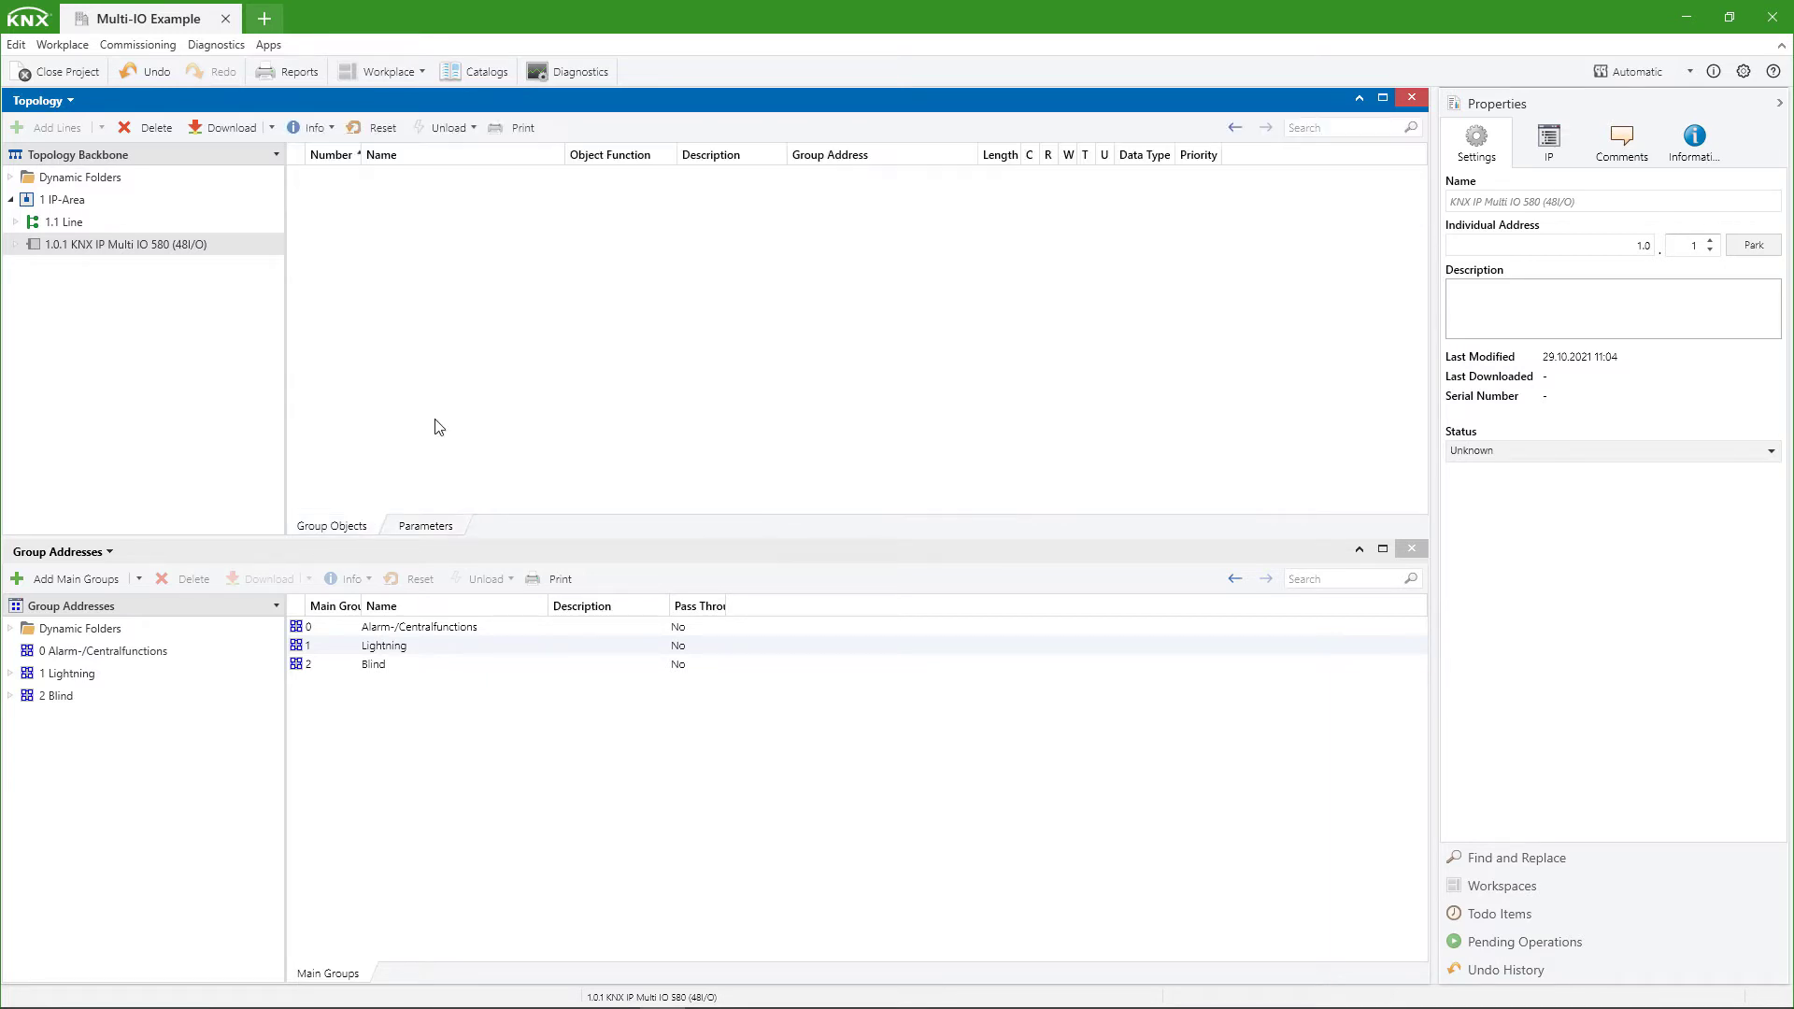
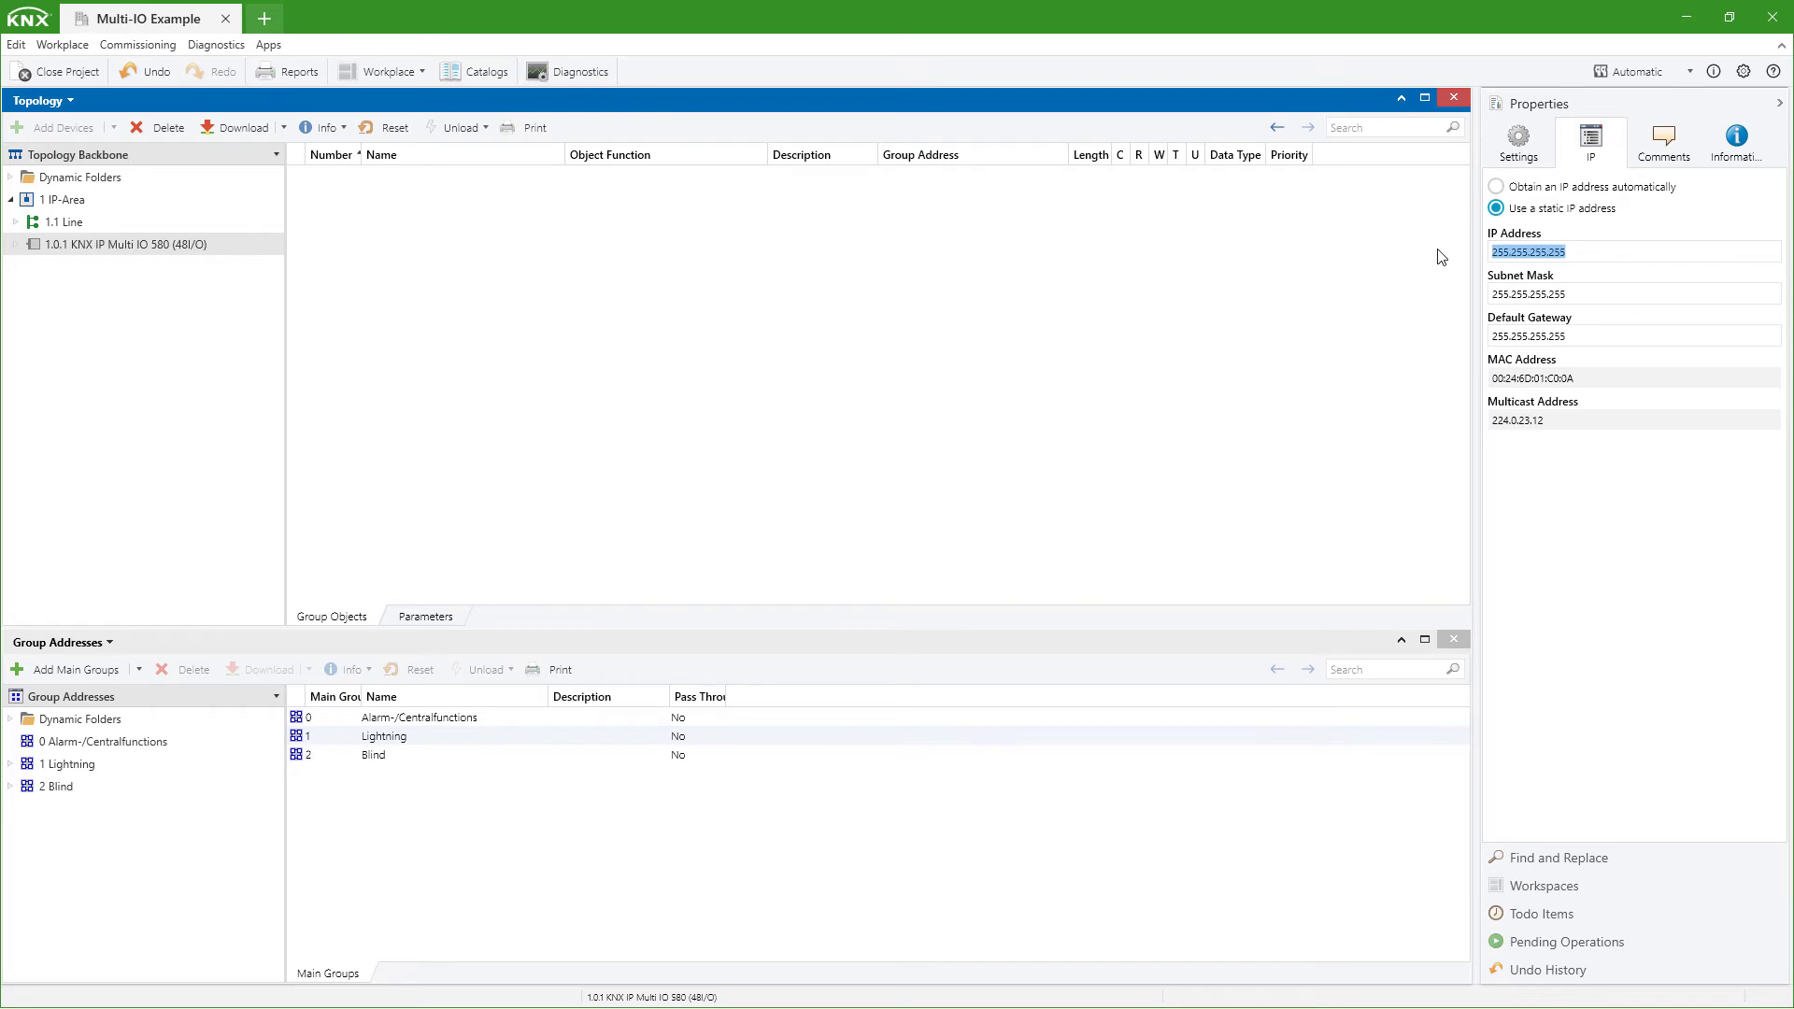
{"action": "type", "text": "192.168.2.30"}
{"action": "double_click", "coordinate": [1566, 295]}
{"action": "type", "text": "0"}
Step: Run Download All for the KNX IP Multi IO 580 over the Ethernet (224.0.23.12) connection and show the pending operations
{"action": "left_click", "coordinate": [1633, 73]}
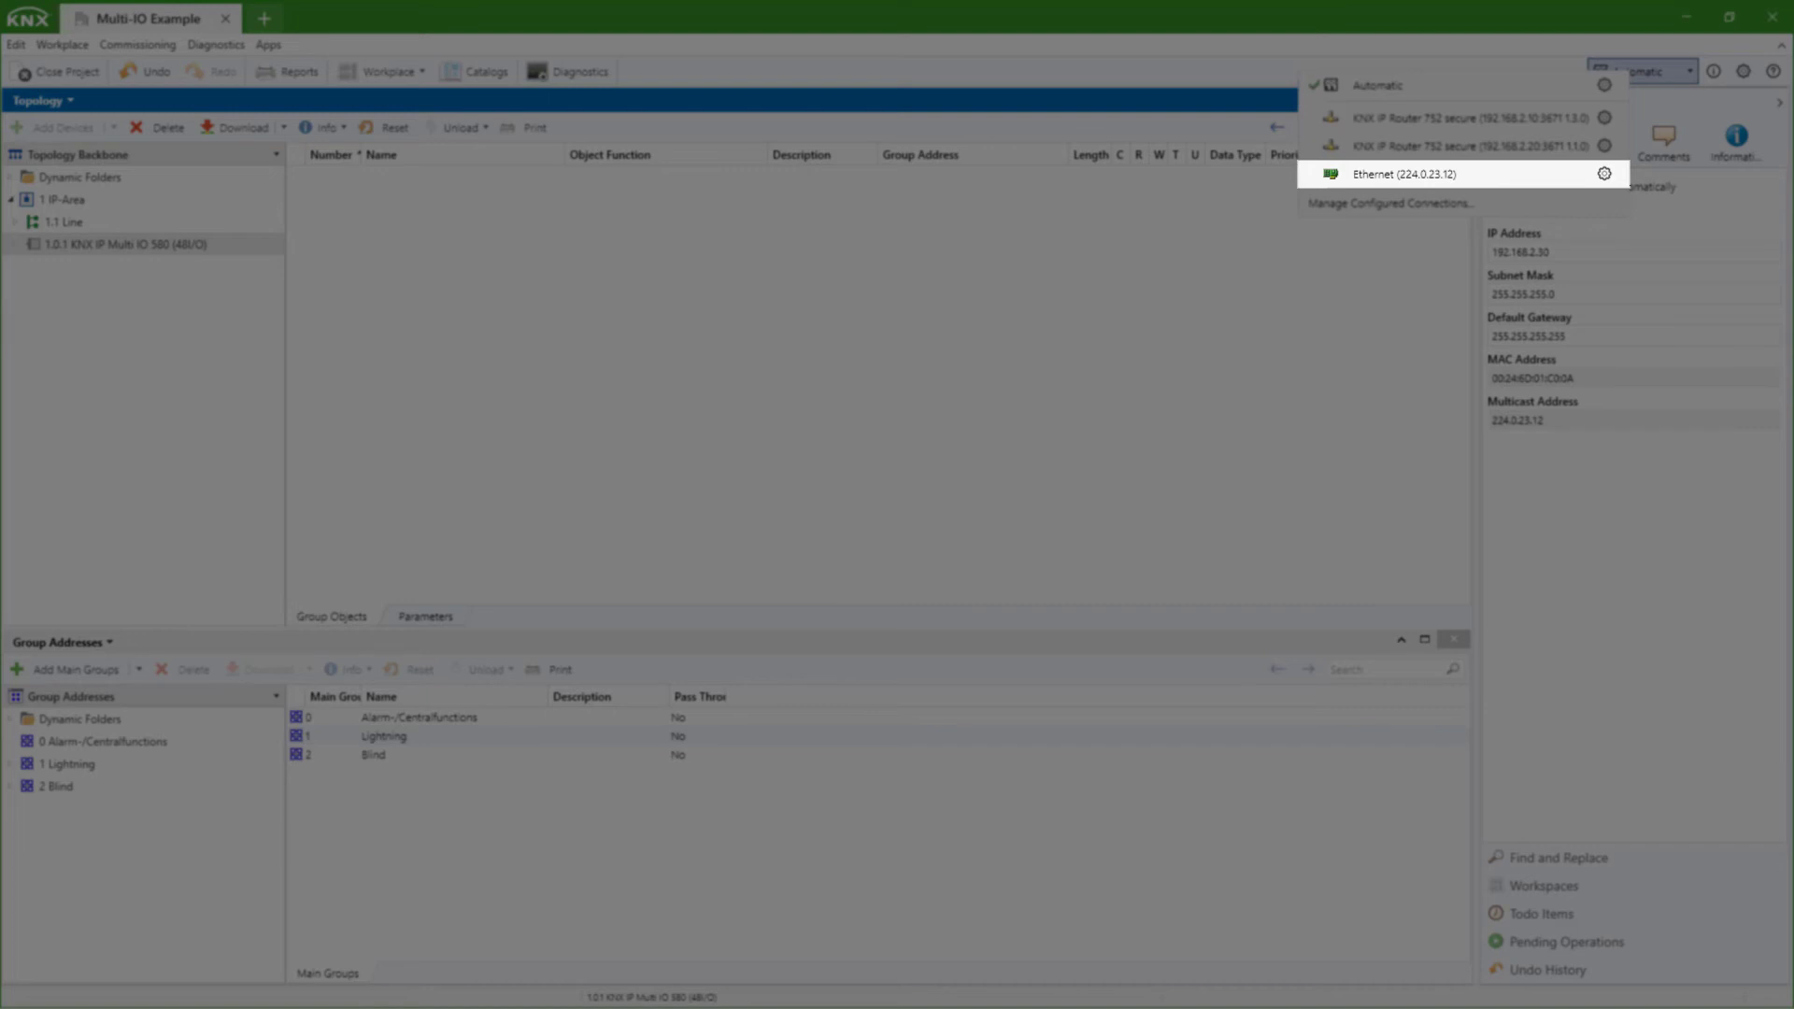
{"action": "left_click", "coordinate": [1405, 175]}
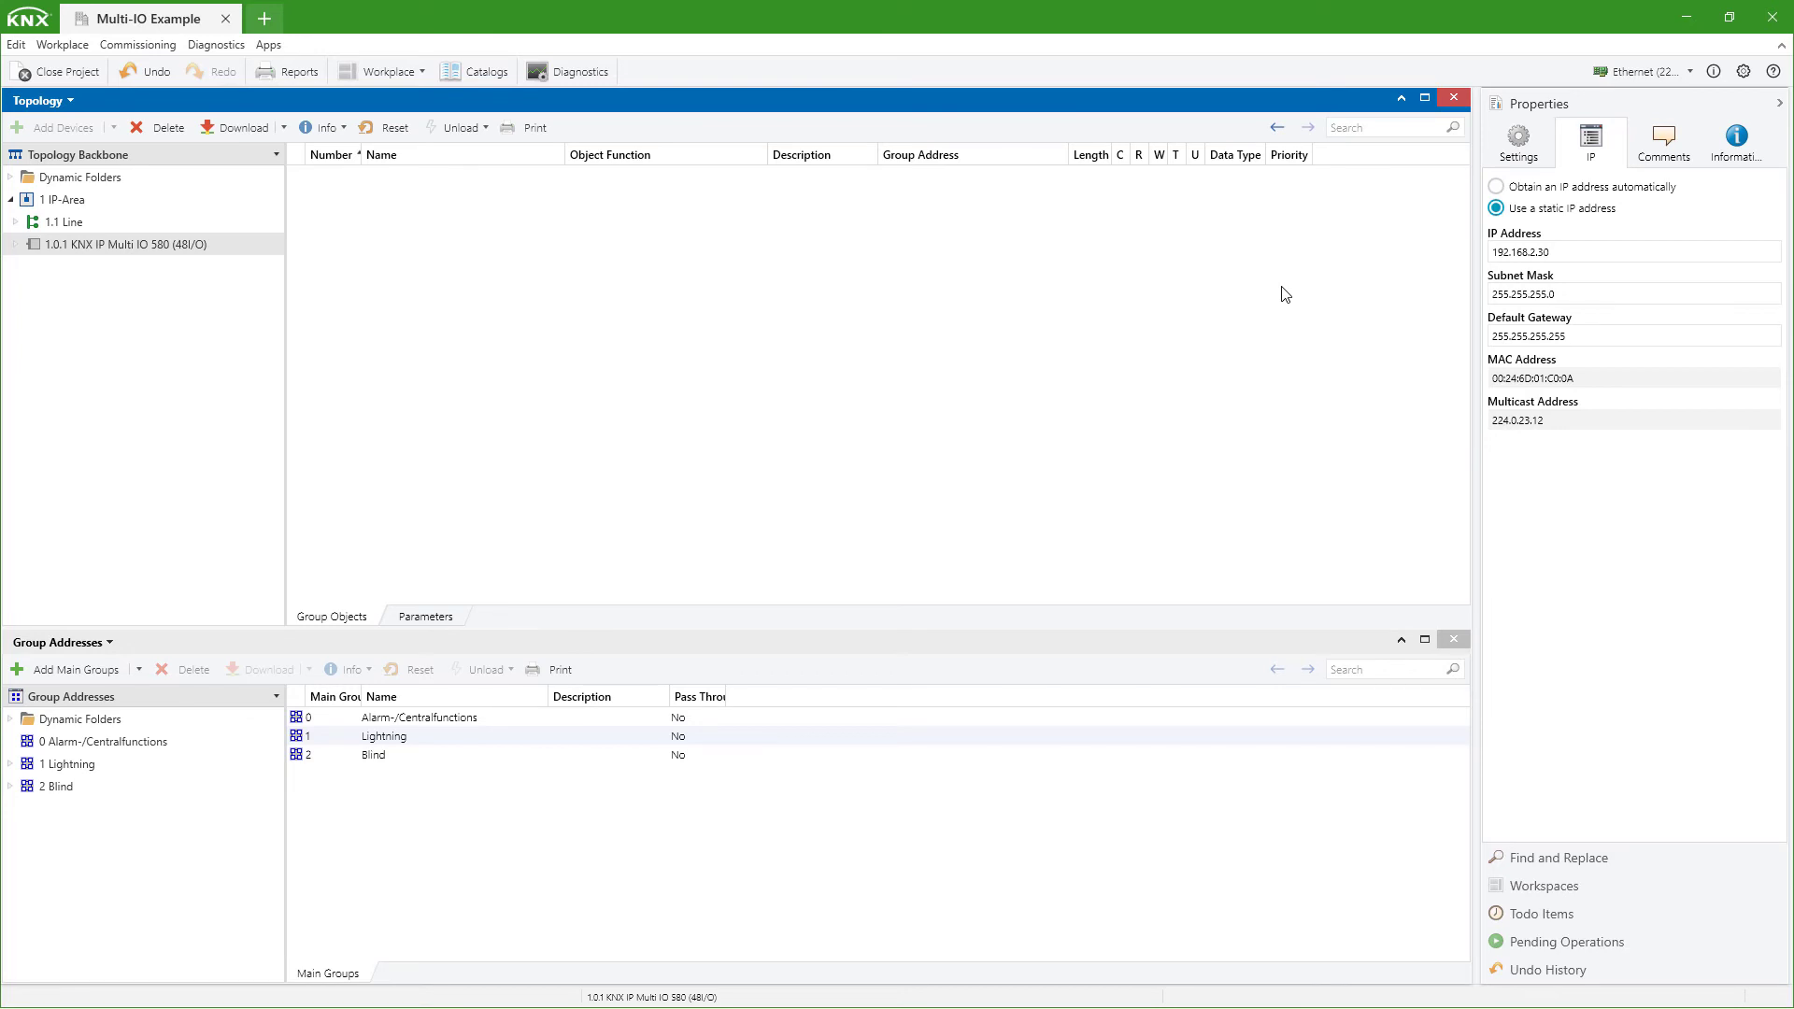
{"action": "left_click", "coordinate": [284, 127]}
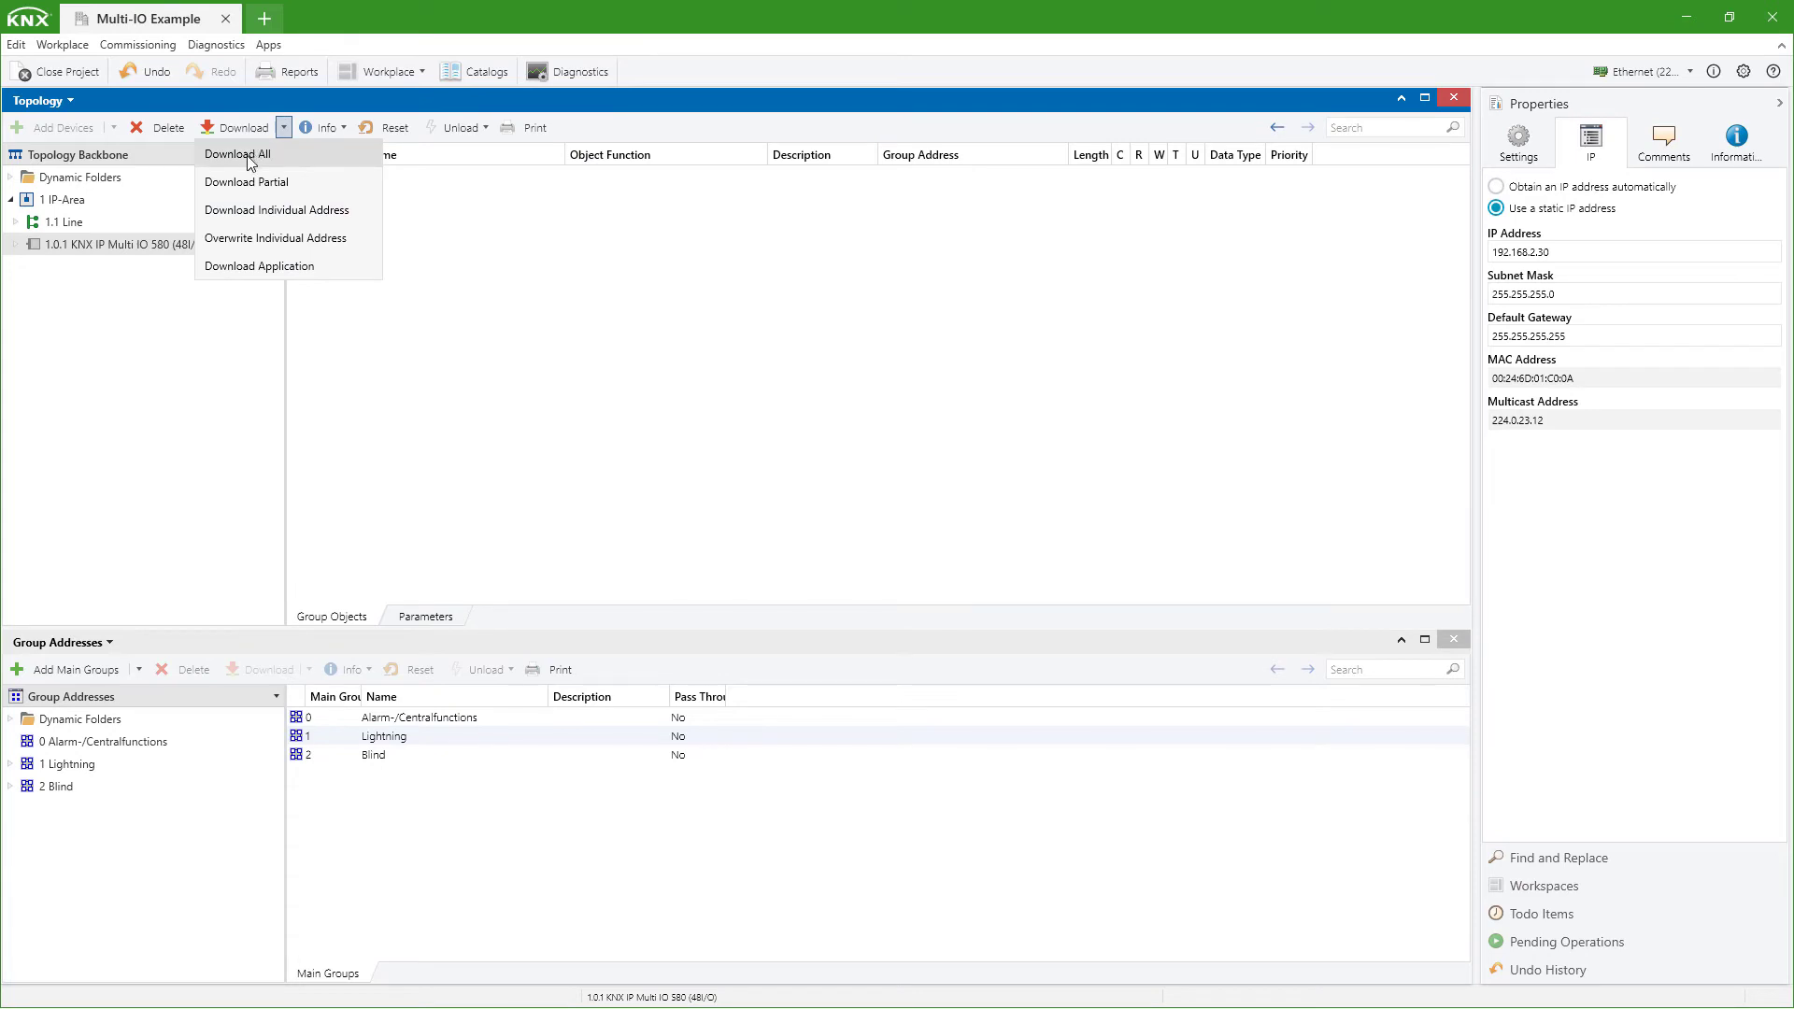
{"action": "key", "text": "Return"}
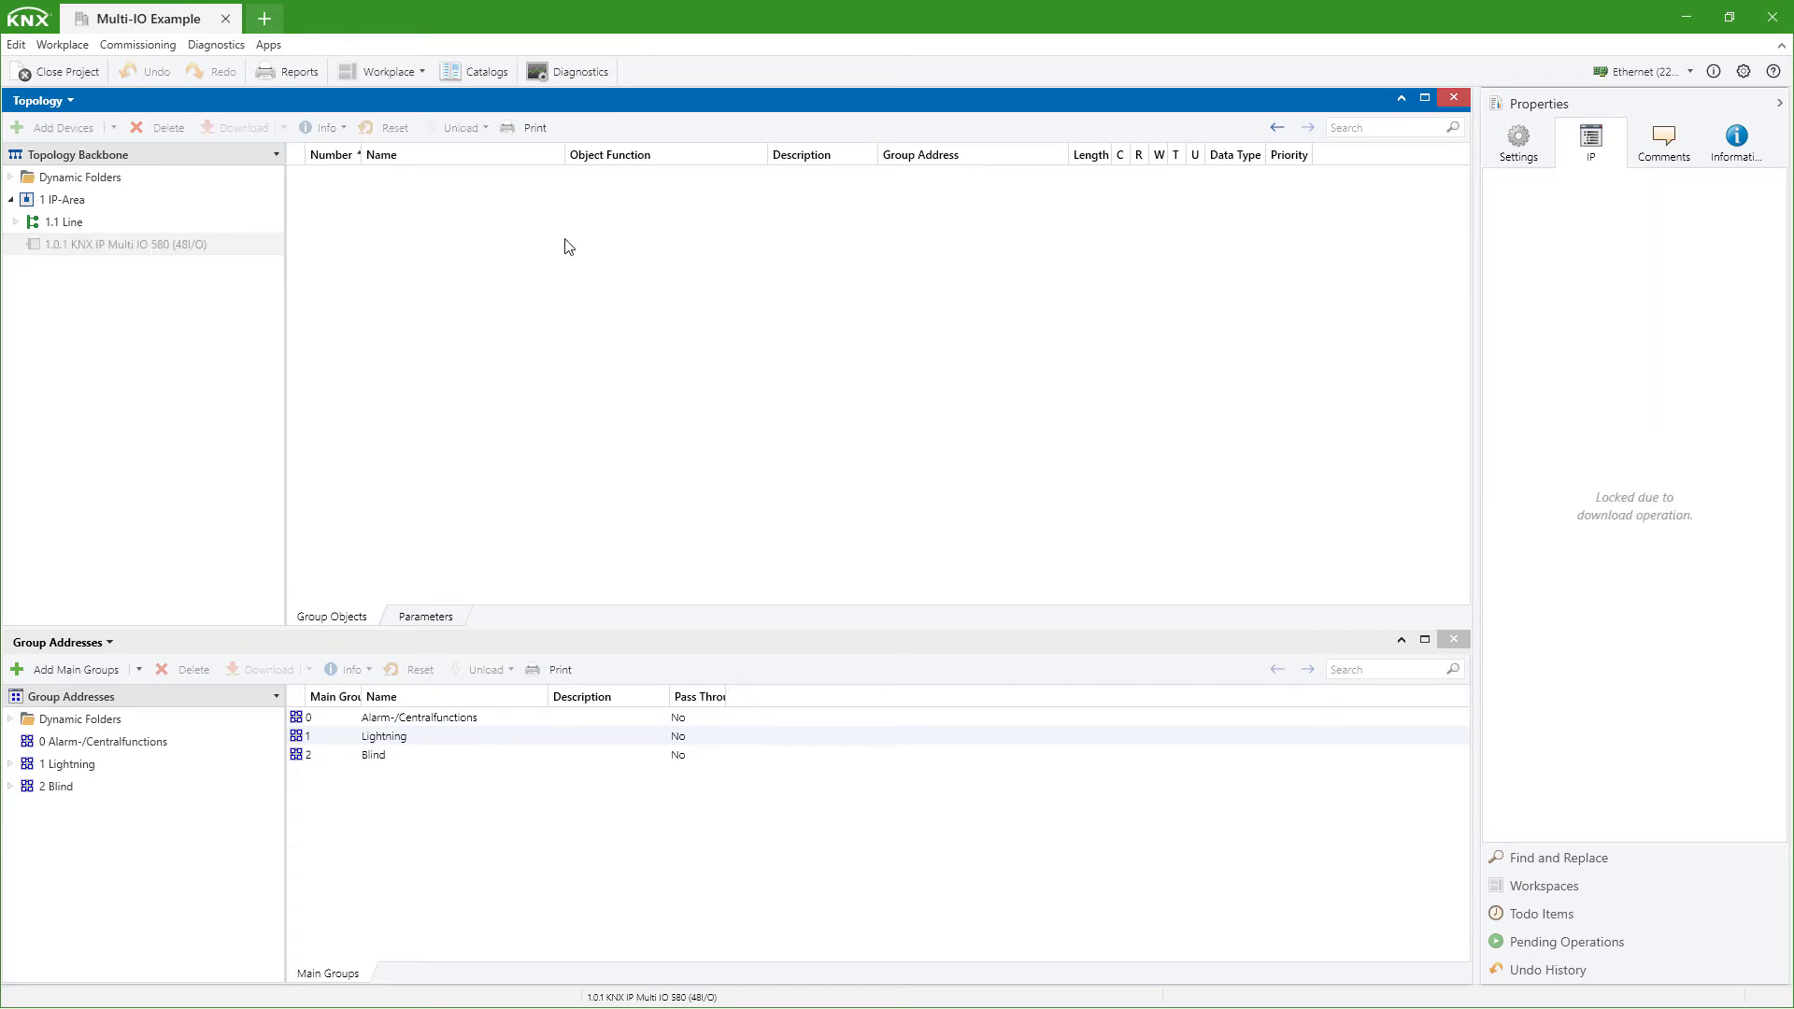
{"action": "left_click", "coordinate": [1551, 942]}
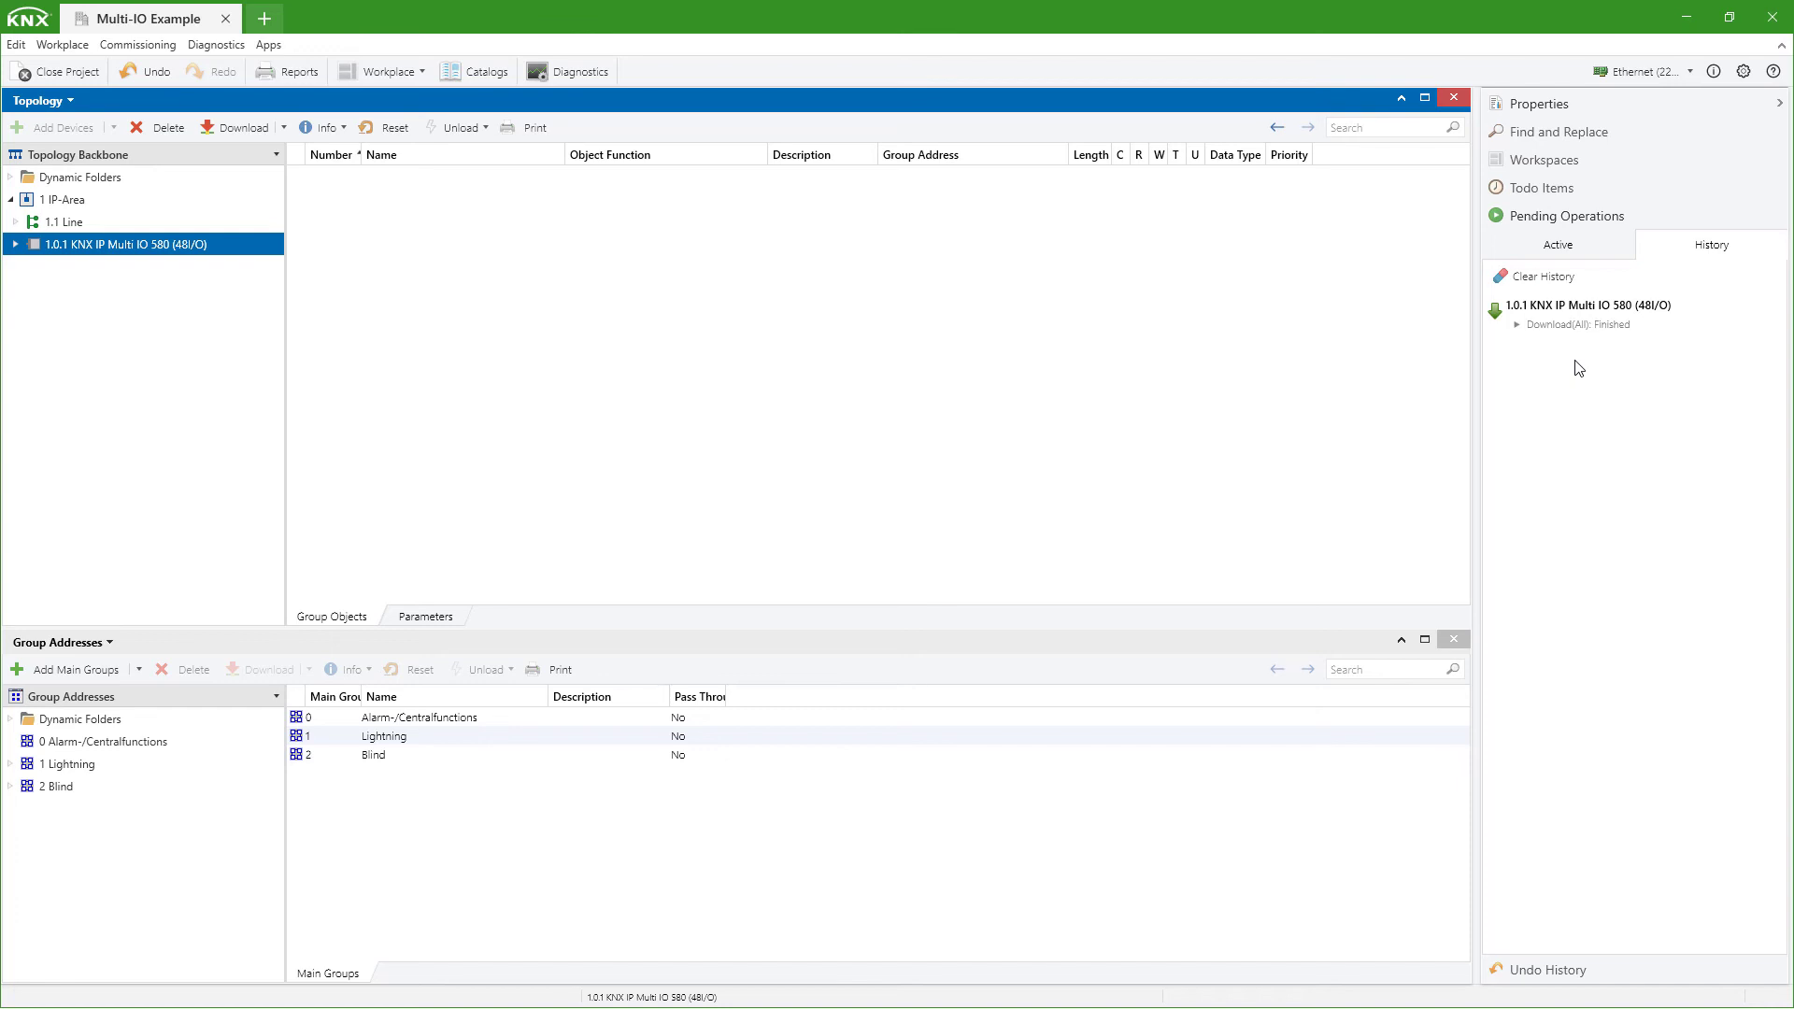
Step: Switch to the Command Prompt, ping 192.168.2.30, then return to ETS and look through the available connections
{"action": "key", "text": "alt+Tab"}
{"action": "type", "text": "ping"}
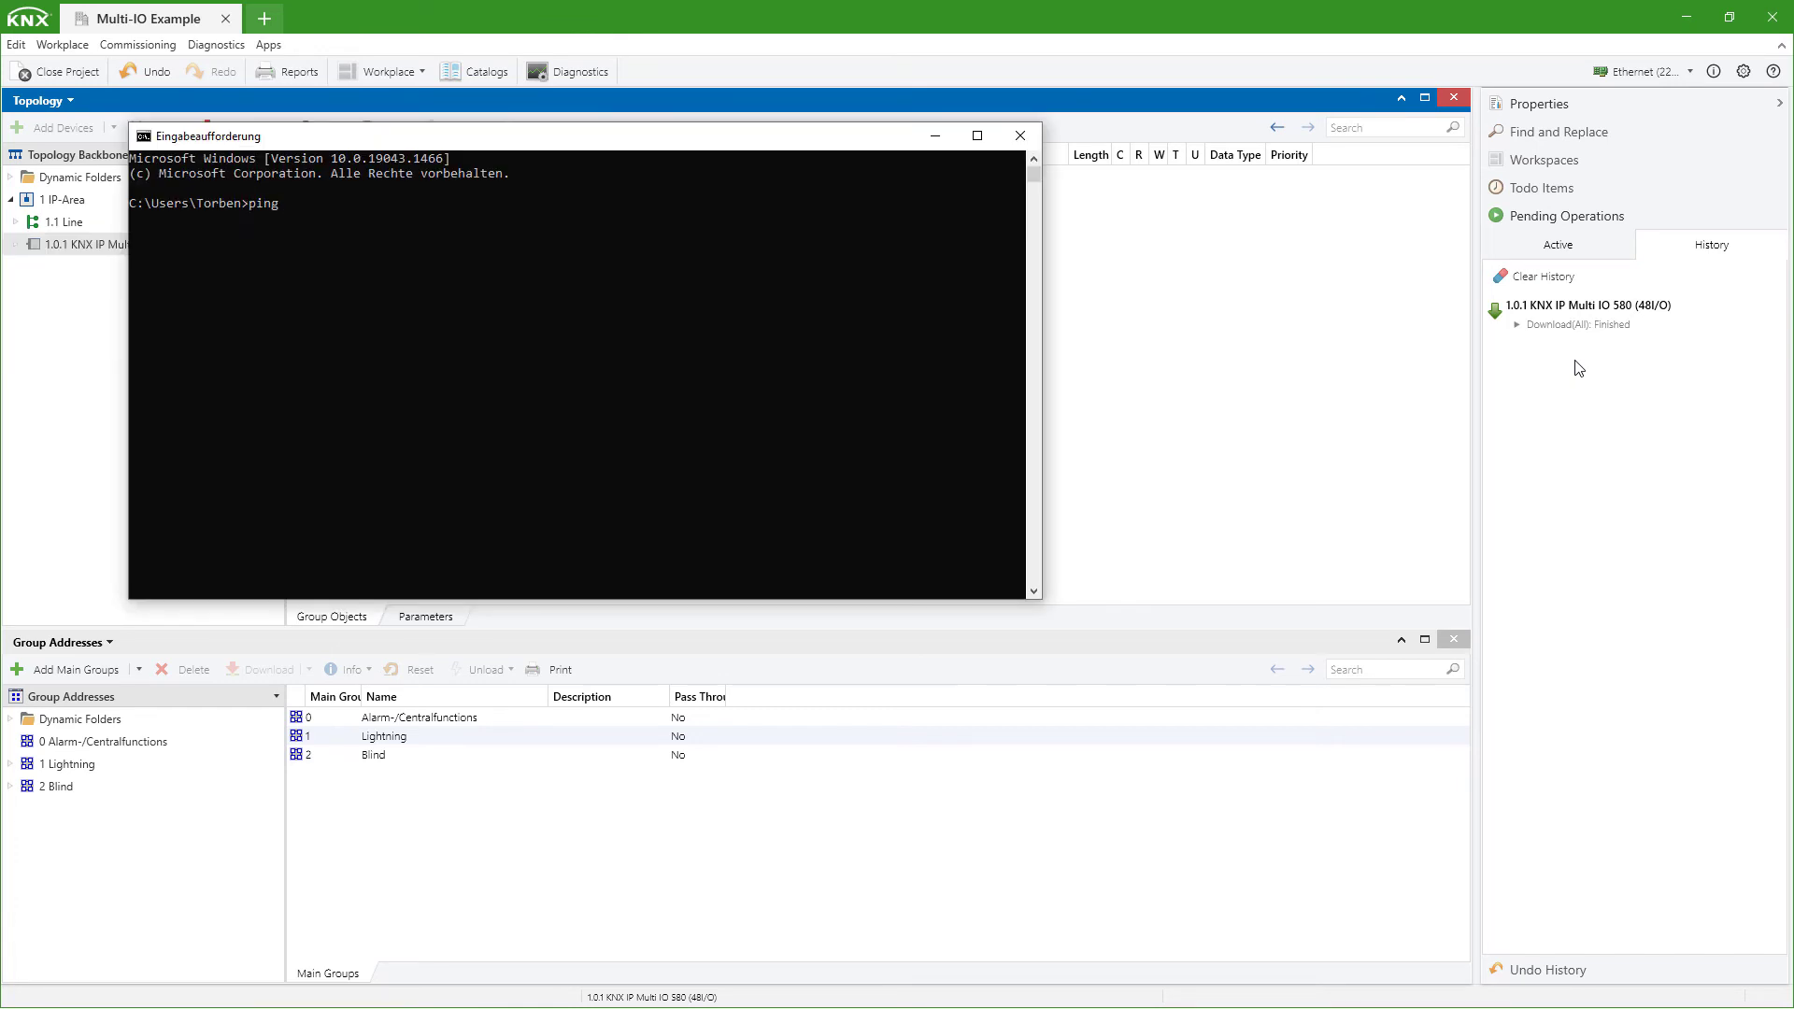
{"action": "type", "text": " 192.168.2.230"}
{"action": "key", "text": "BackSpace"}
{"action": "key", "text": "Return"}
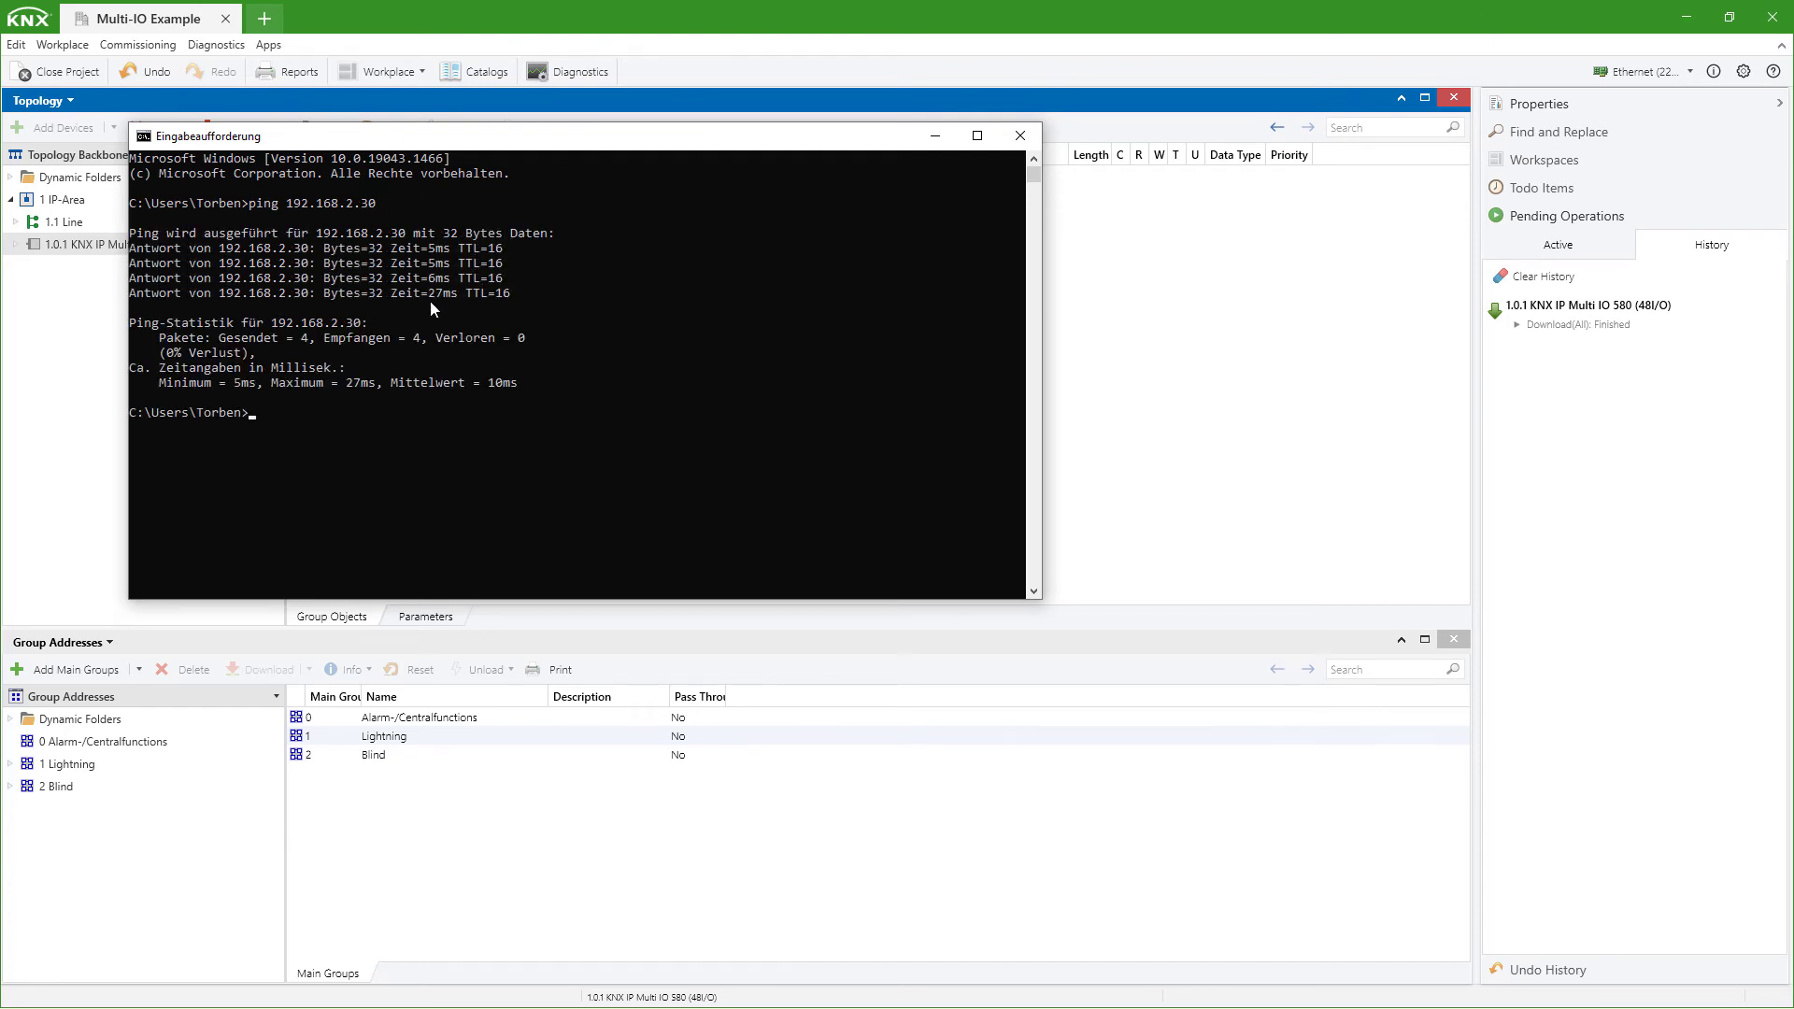
{"action": "left_click", "coordinate": [935, 136]}
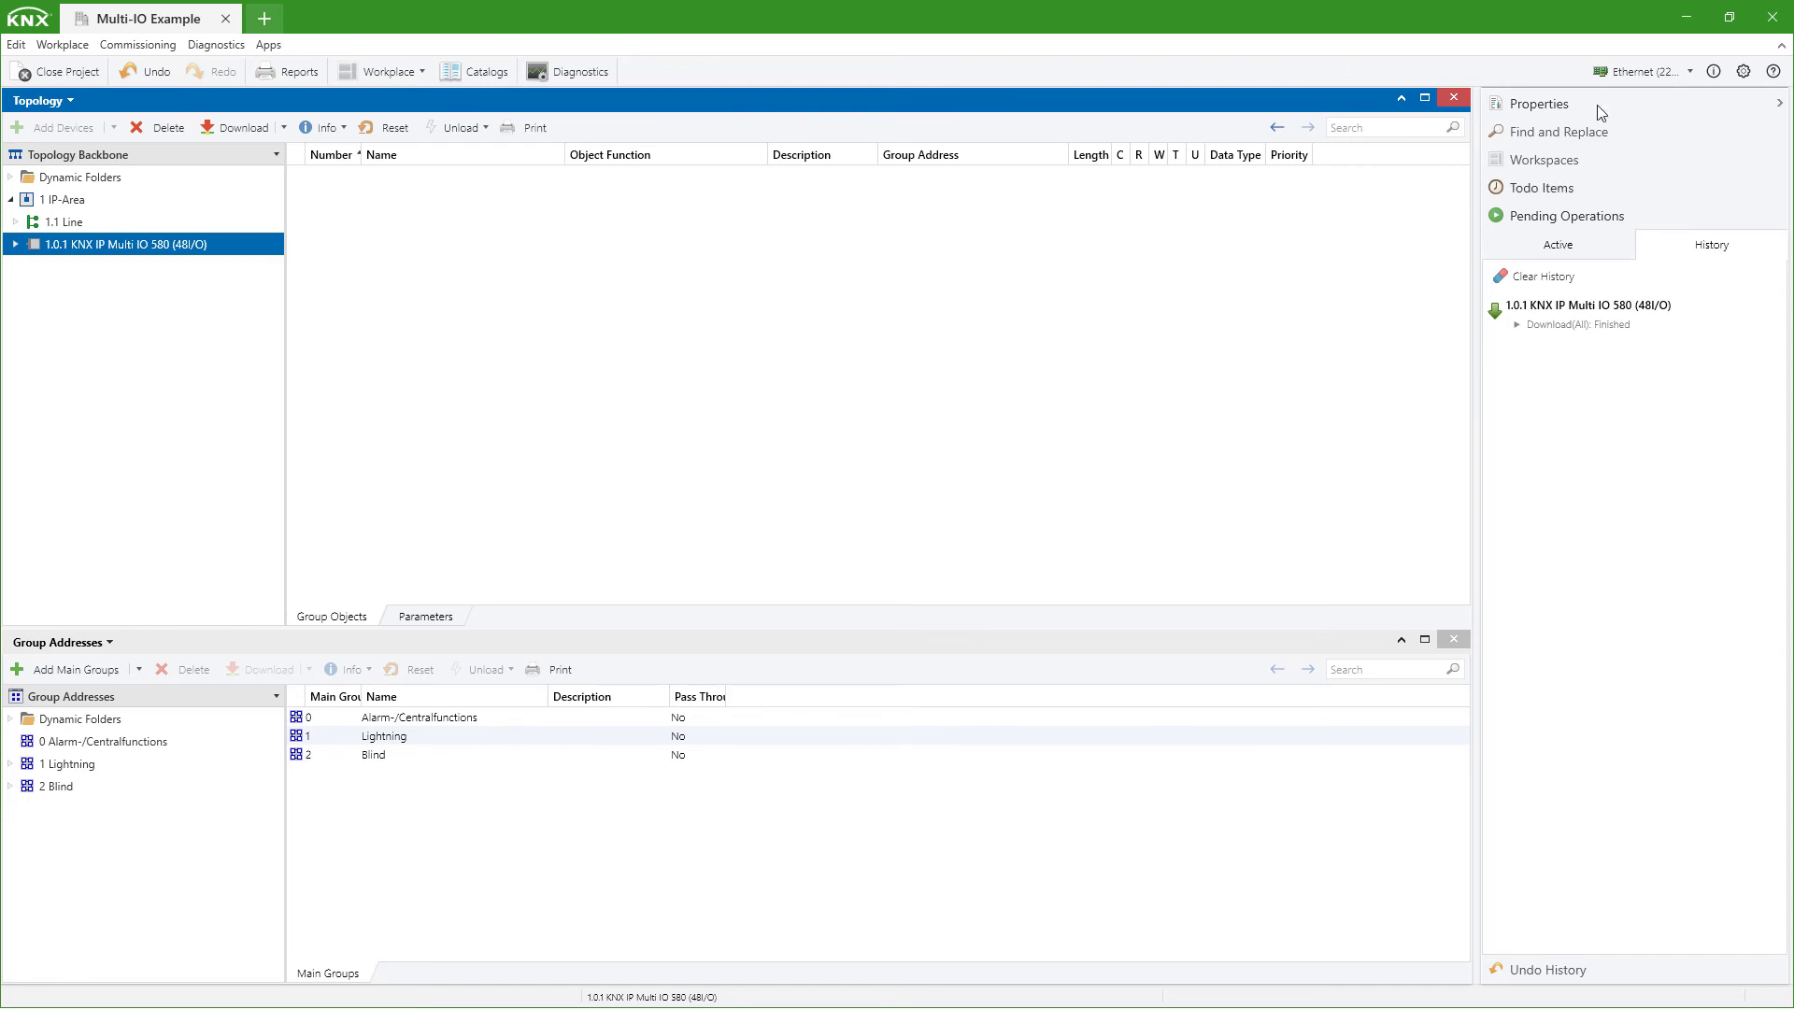
{"action": "left_click", "coordinate": [1668, 72]}
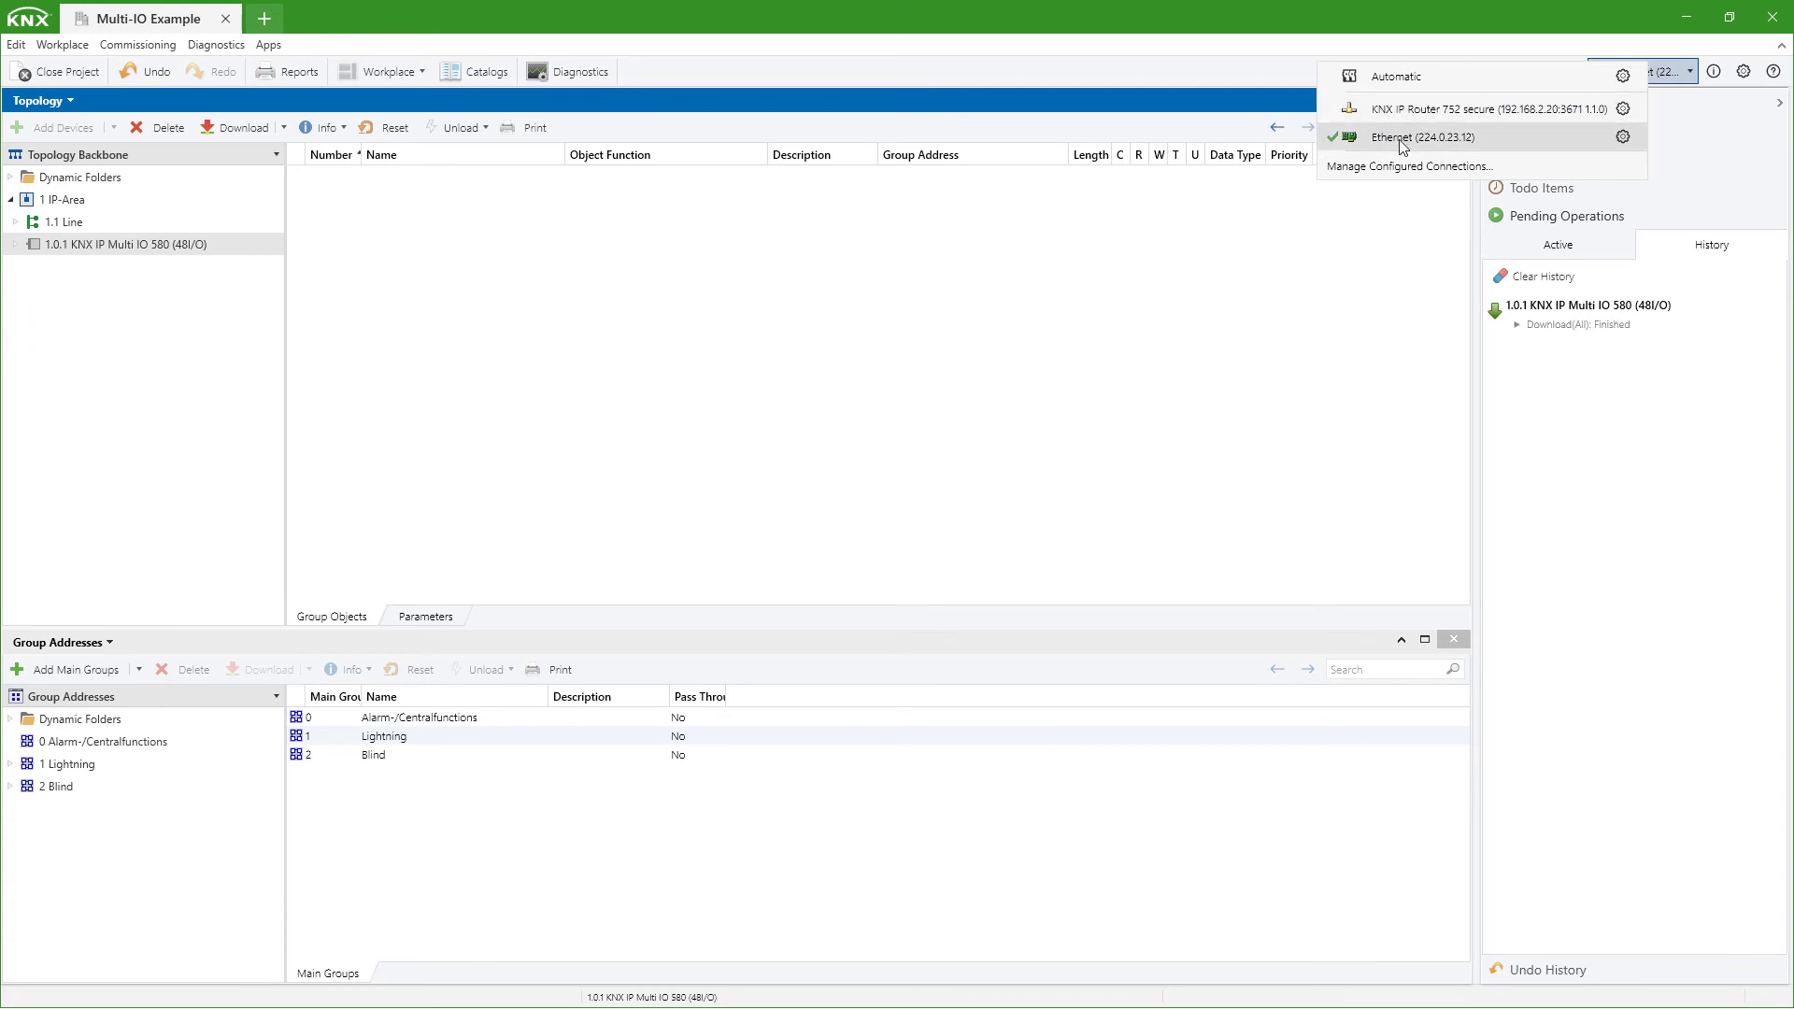
{"action": "left_click", "coordinate": [994, 288]}
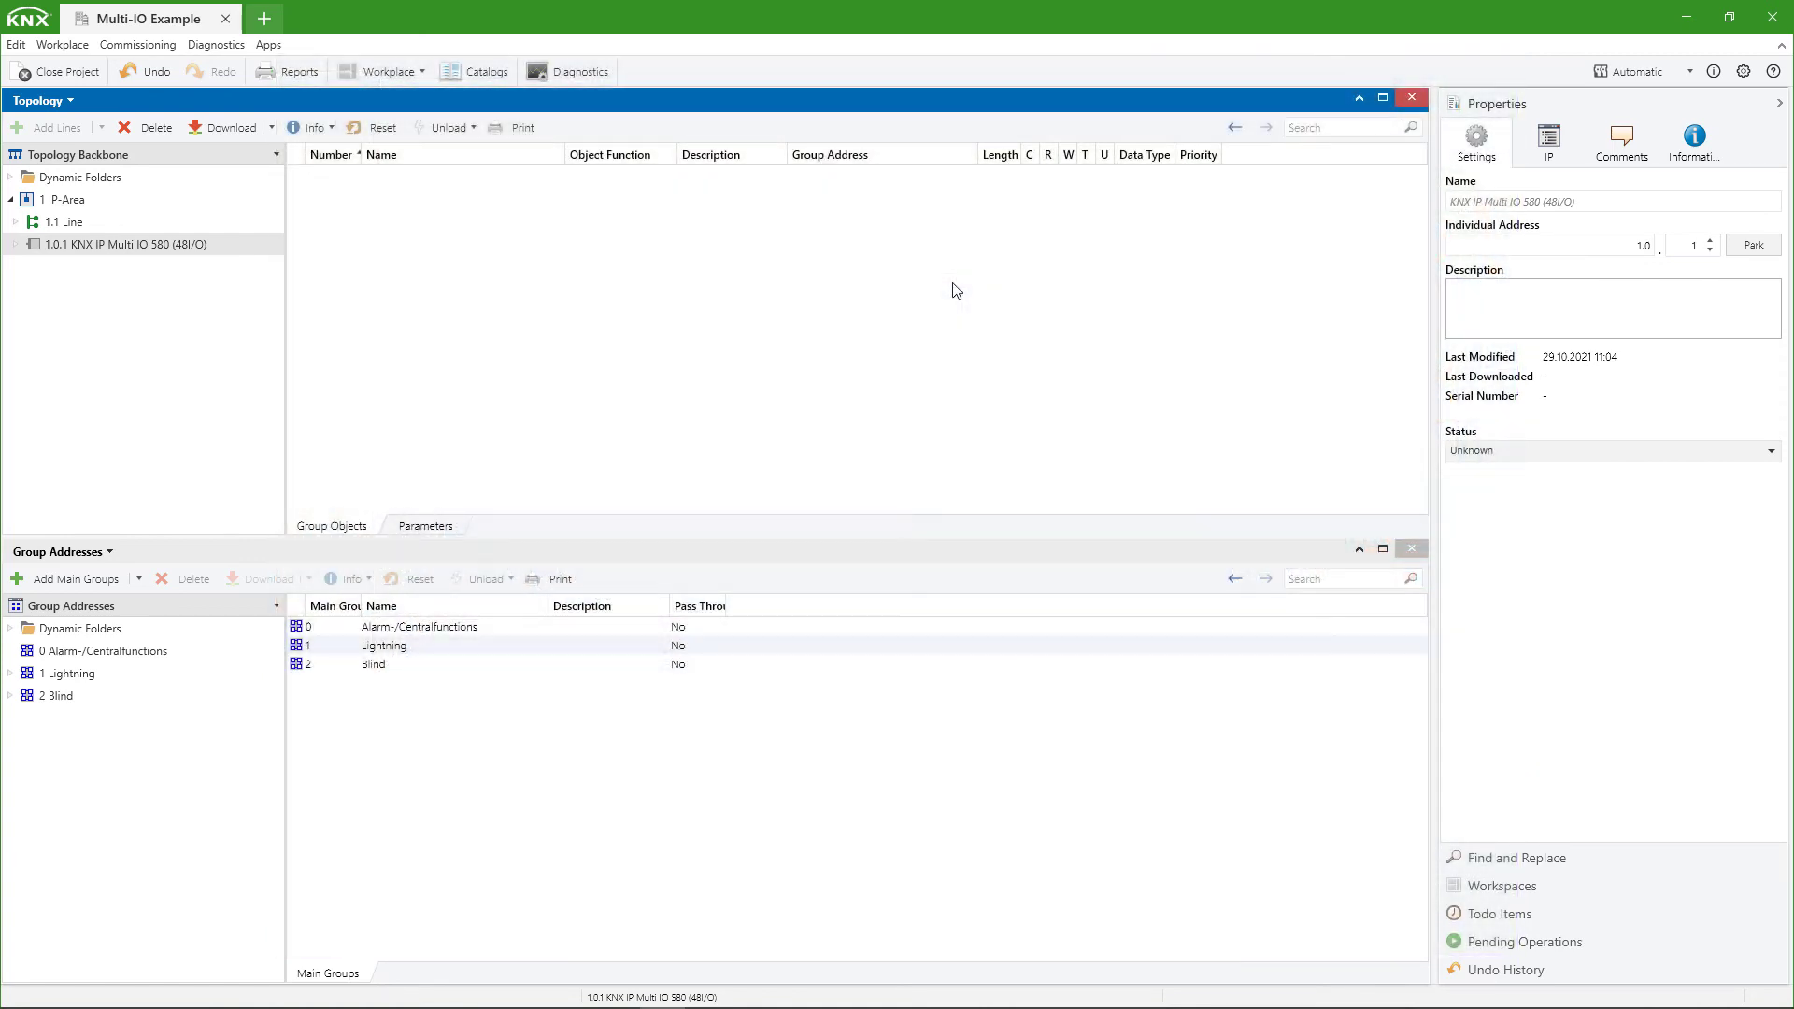
Step: Switch the KNX IP Multi IO 580 from automatic to static IP addressing, with address 192.168.2.30 and subnet mask 255.255.255.0
{"action": "left_click", "coordinate": [1542, 143]}
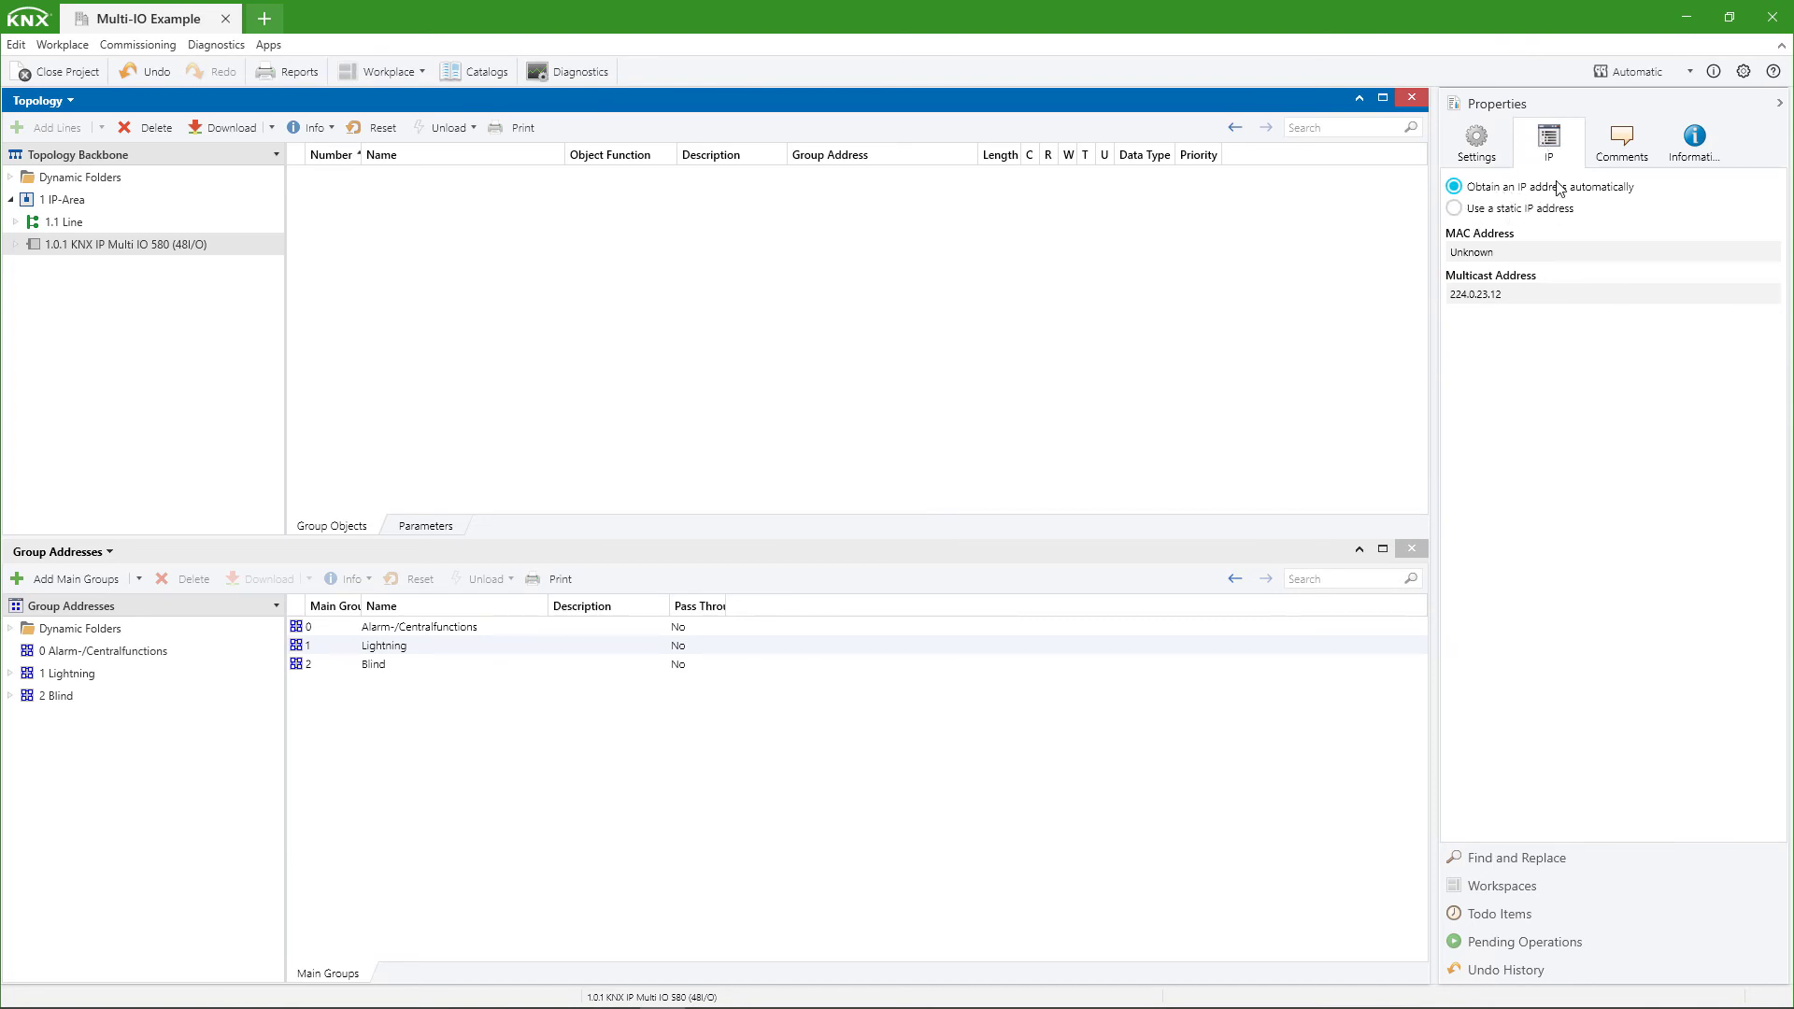
{"action": "left_click", "coordinate": [1515, 211]}
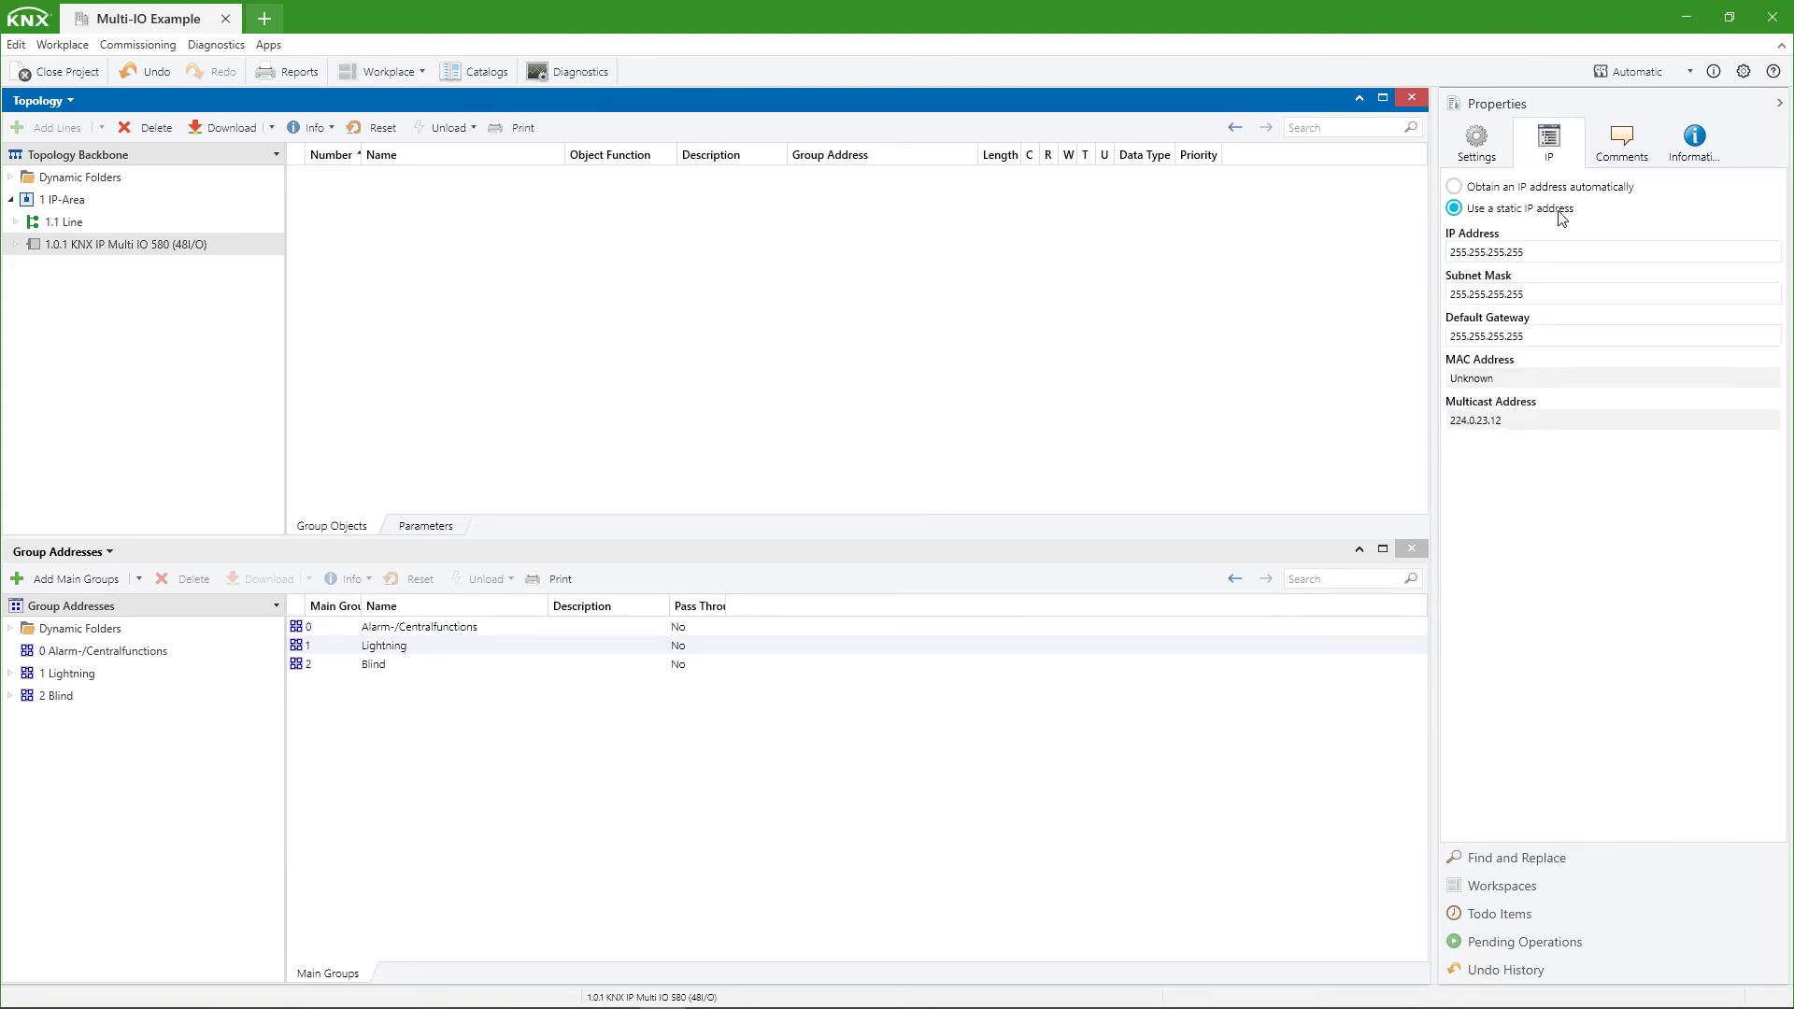
{"action": "left_click_drag", "start_coordinate": [1536, 253], "coordinate": [1342, 256]}
{"action": "type", "text": "192.168.12"}
{"action": "key", "text": "BackSpace"}
{"action": "key", "text": "BackSpace"}
{"action": "type", "text": "2.20"}
{"action": "double_click", "coordinate": [1550, 289]}
{"action": "type", "text": "0.30"}
Step: Select the Ethernet (224.0.23.12) connection, start downloading the individual address to the KNX IP Multi IO 580 and show the pending operations
{"action": "left_click", "coordinate": [1618, 80]}
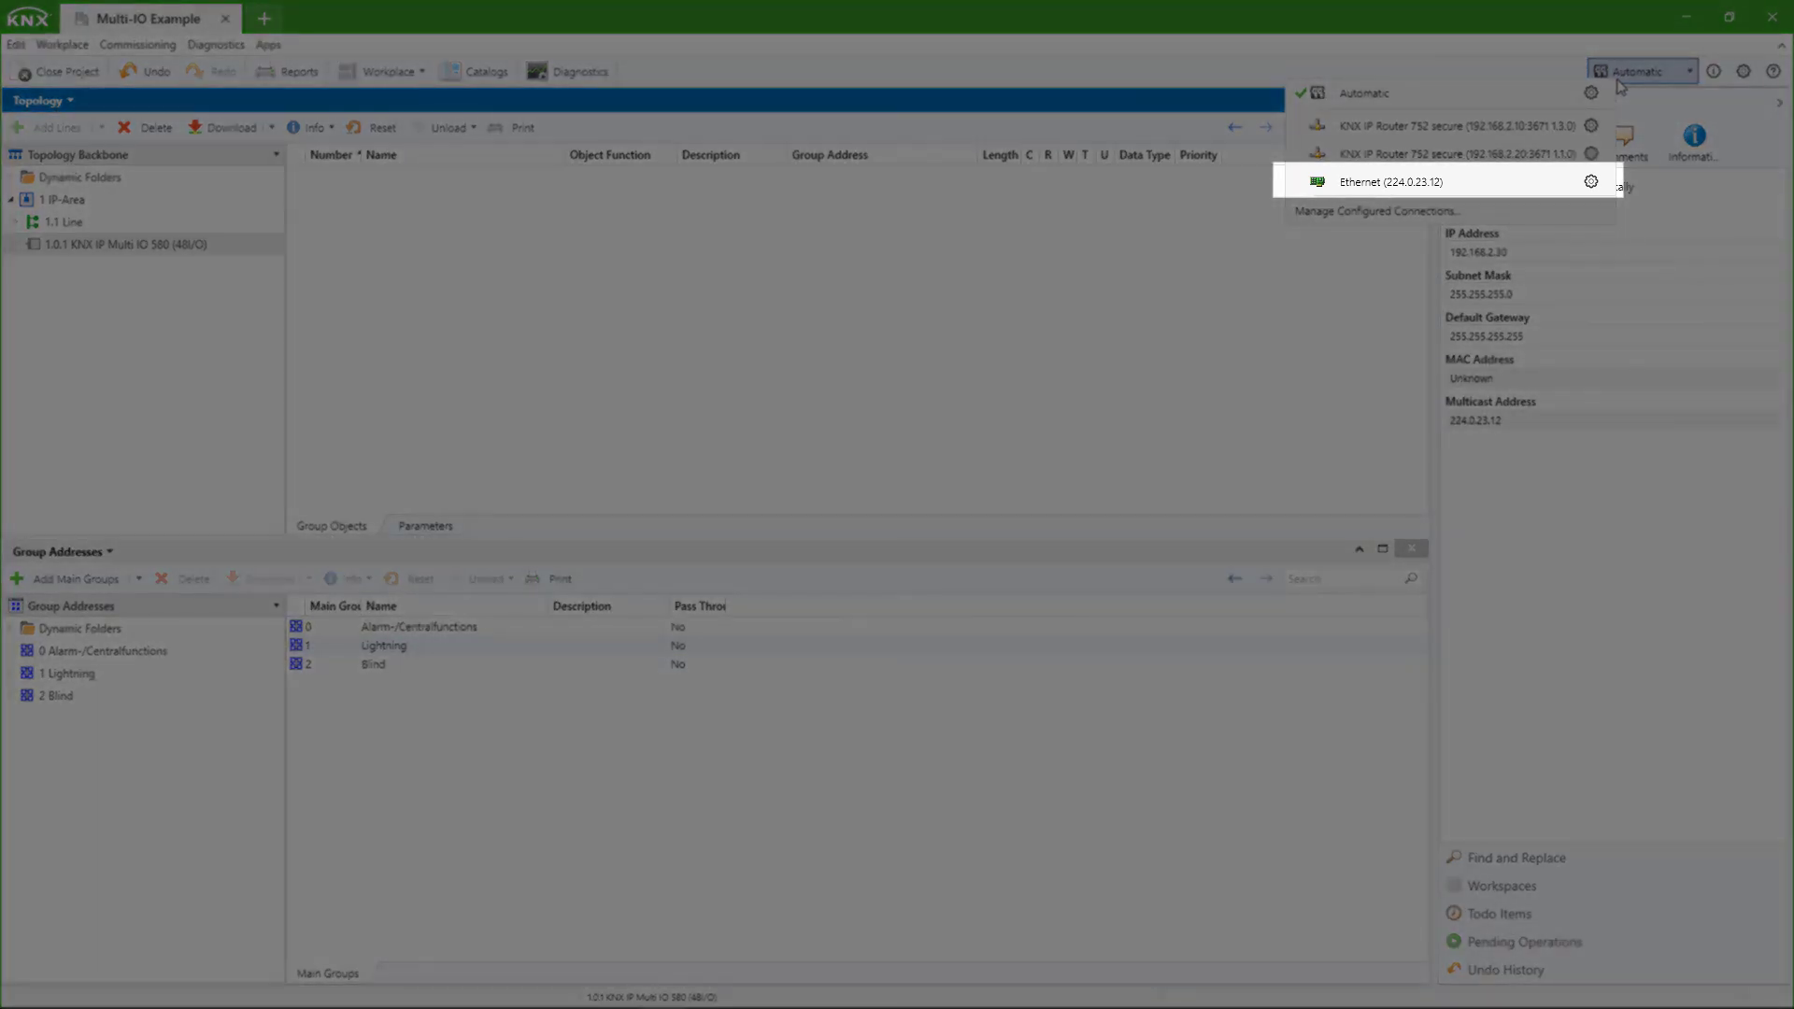
{"action": "left_click", "coordinate": [1444, 177]}
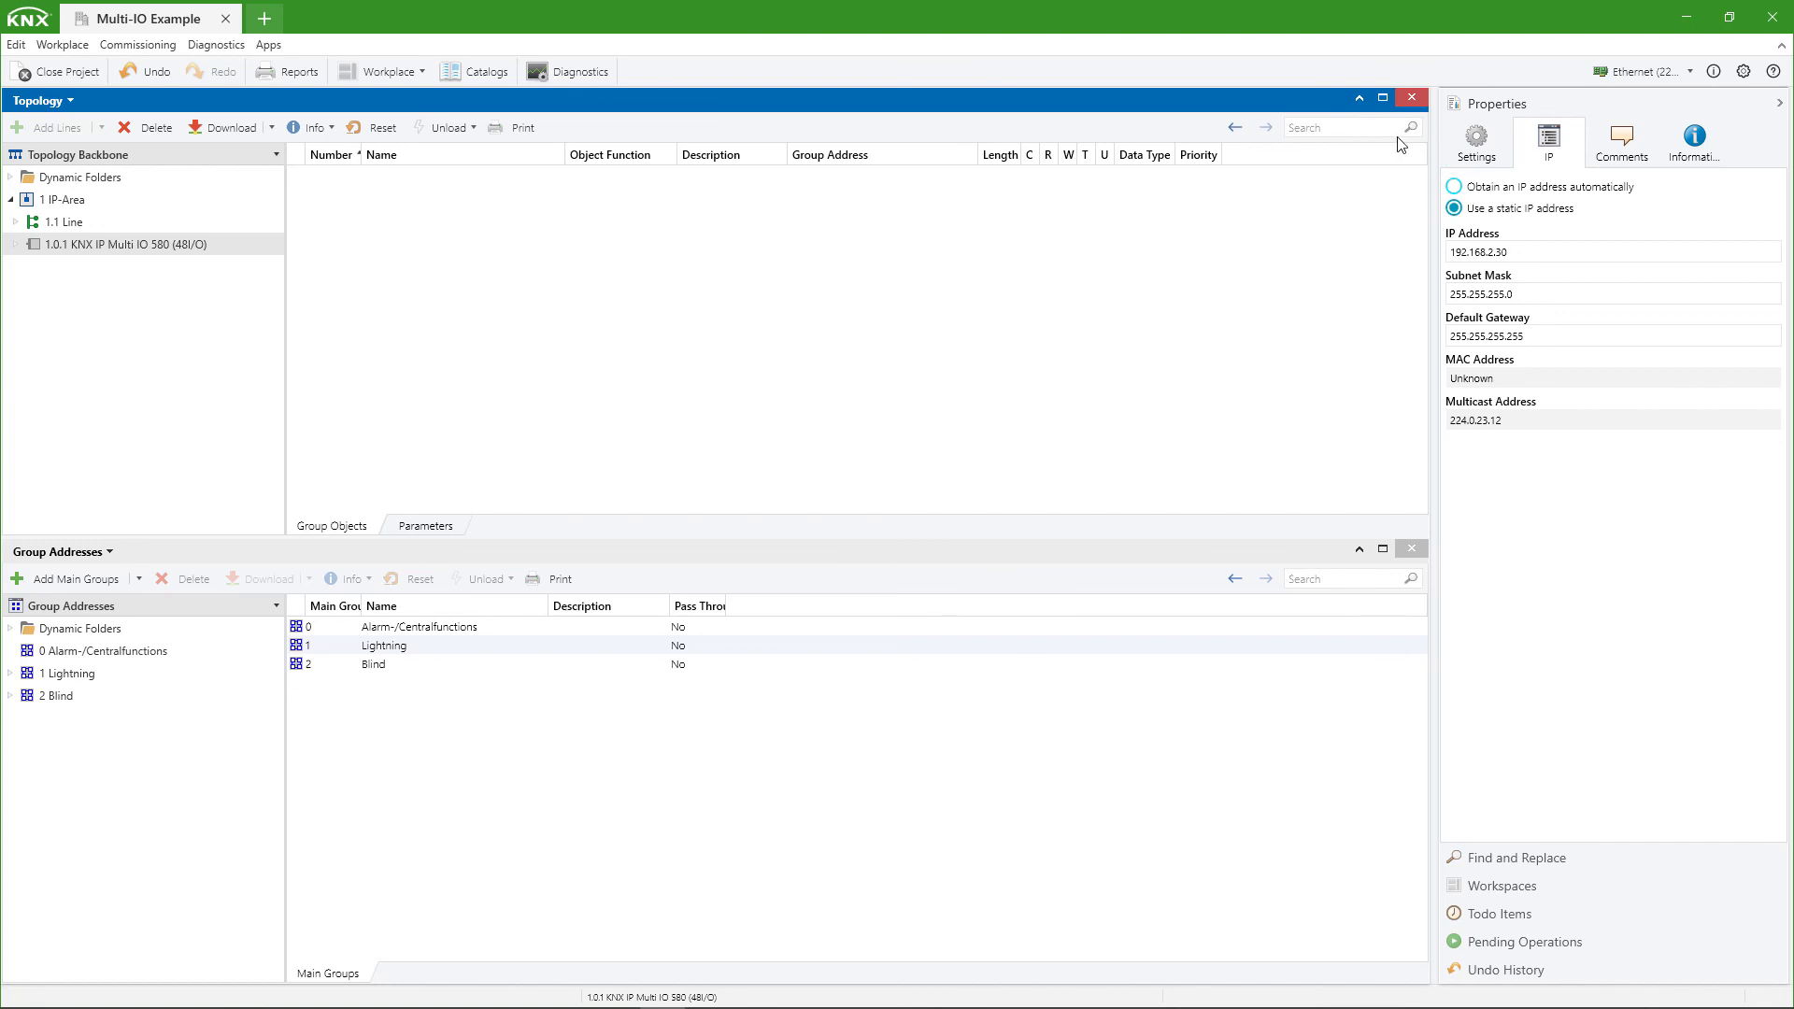
{"action": "left_click", "coordinate": [253, 249]}
{"action": "left_click", "coordinate": [271, 128]}
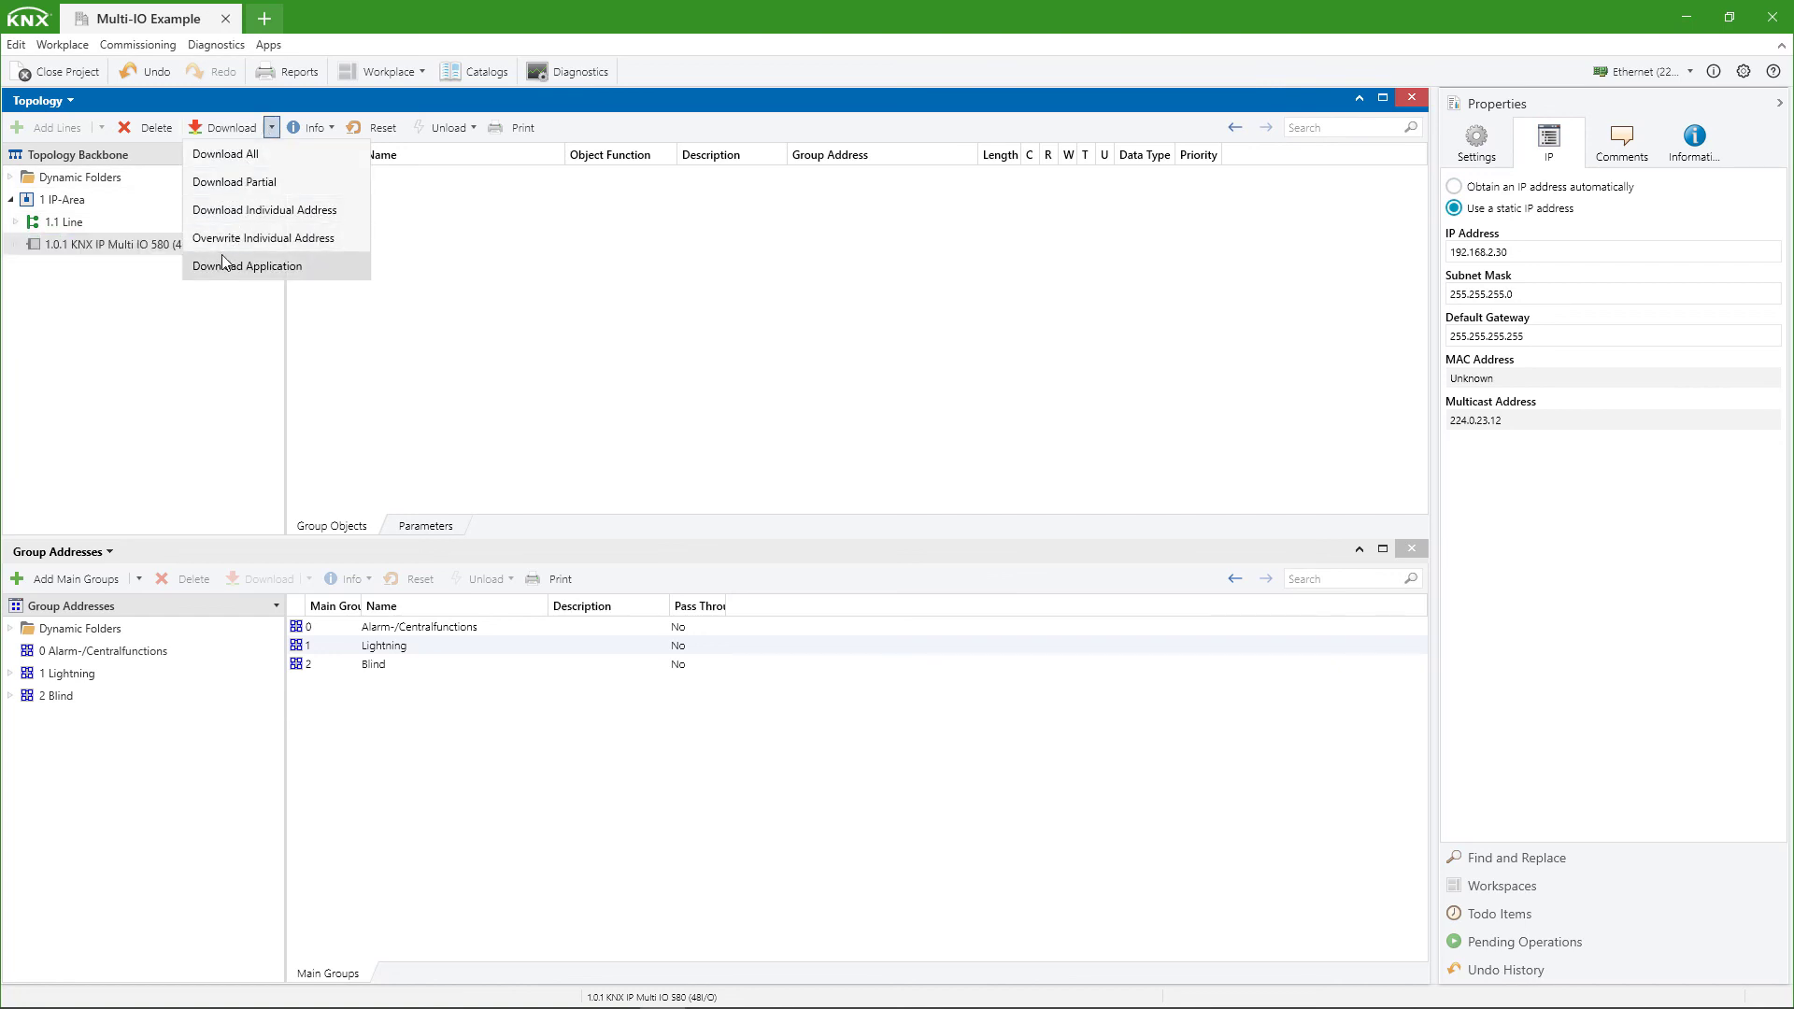
{"action": "left_click", "coordinate": [212, 216]}
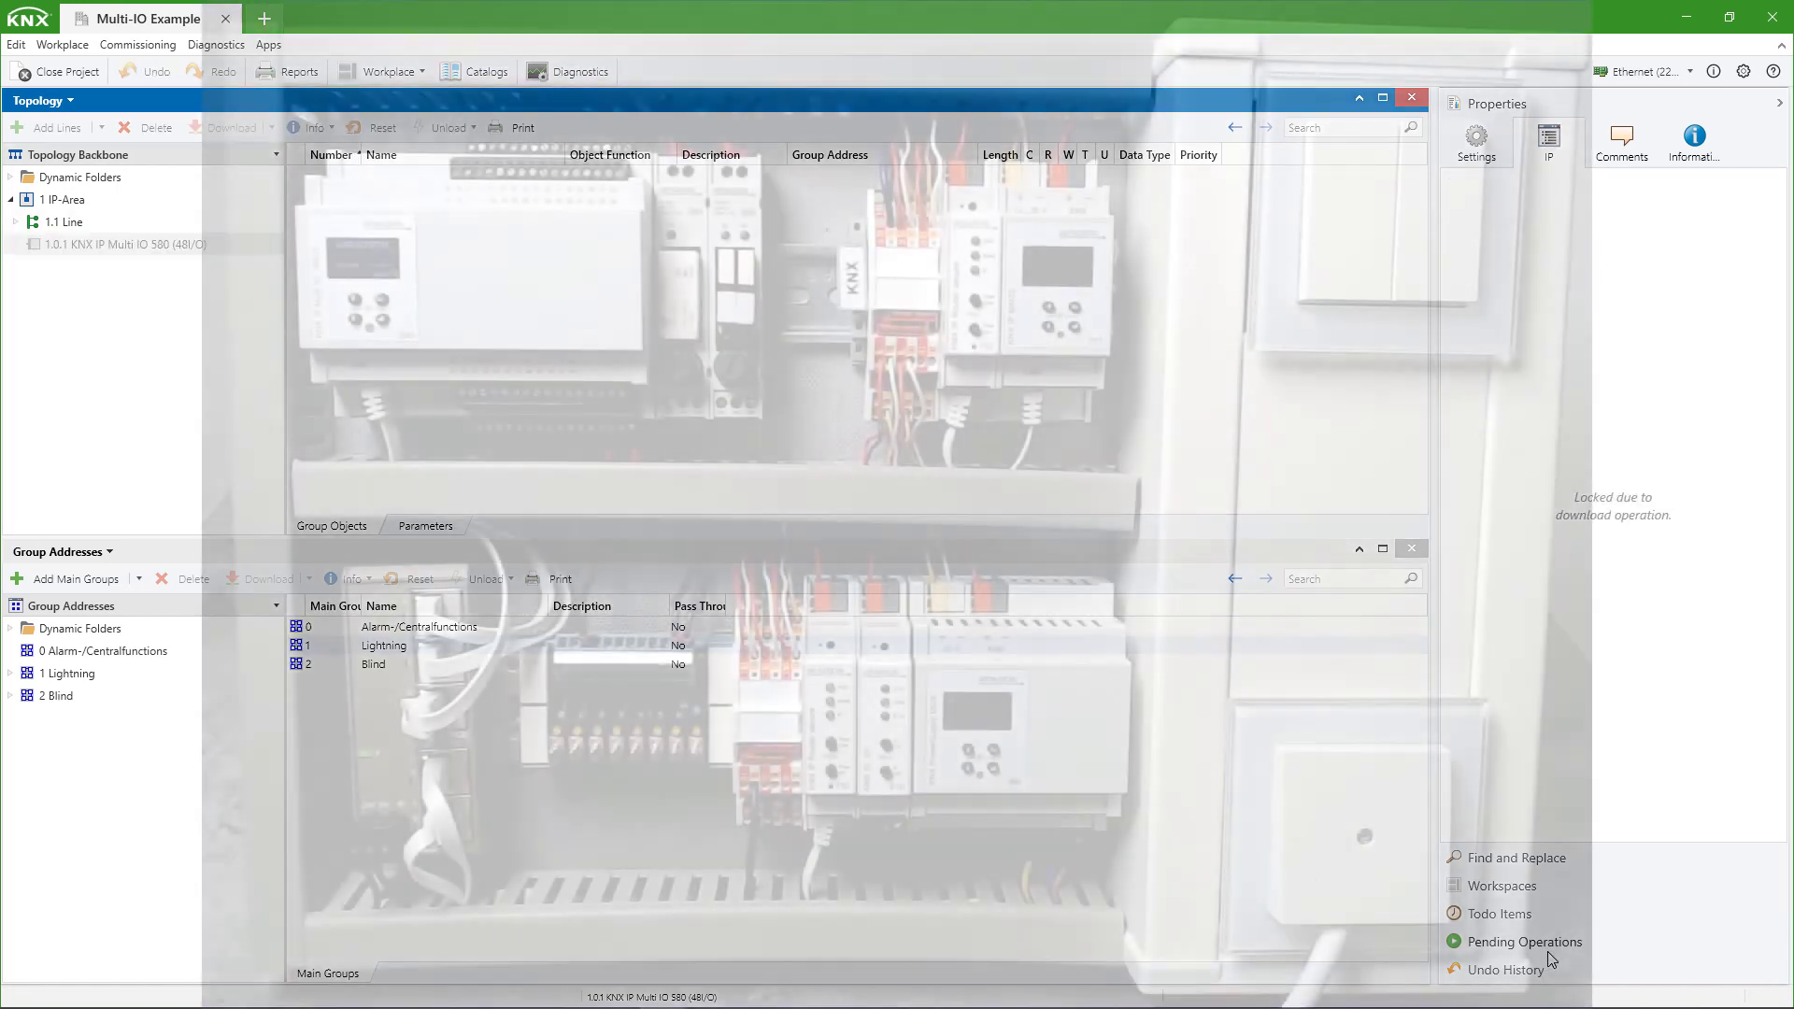
{"action": "left_click", "coordinate": [1547, 947]}
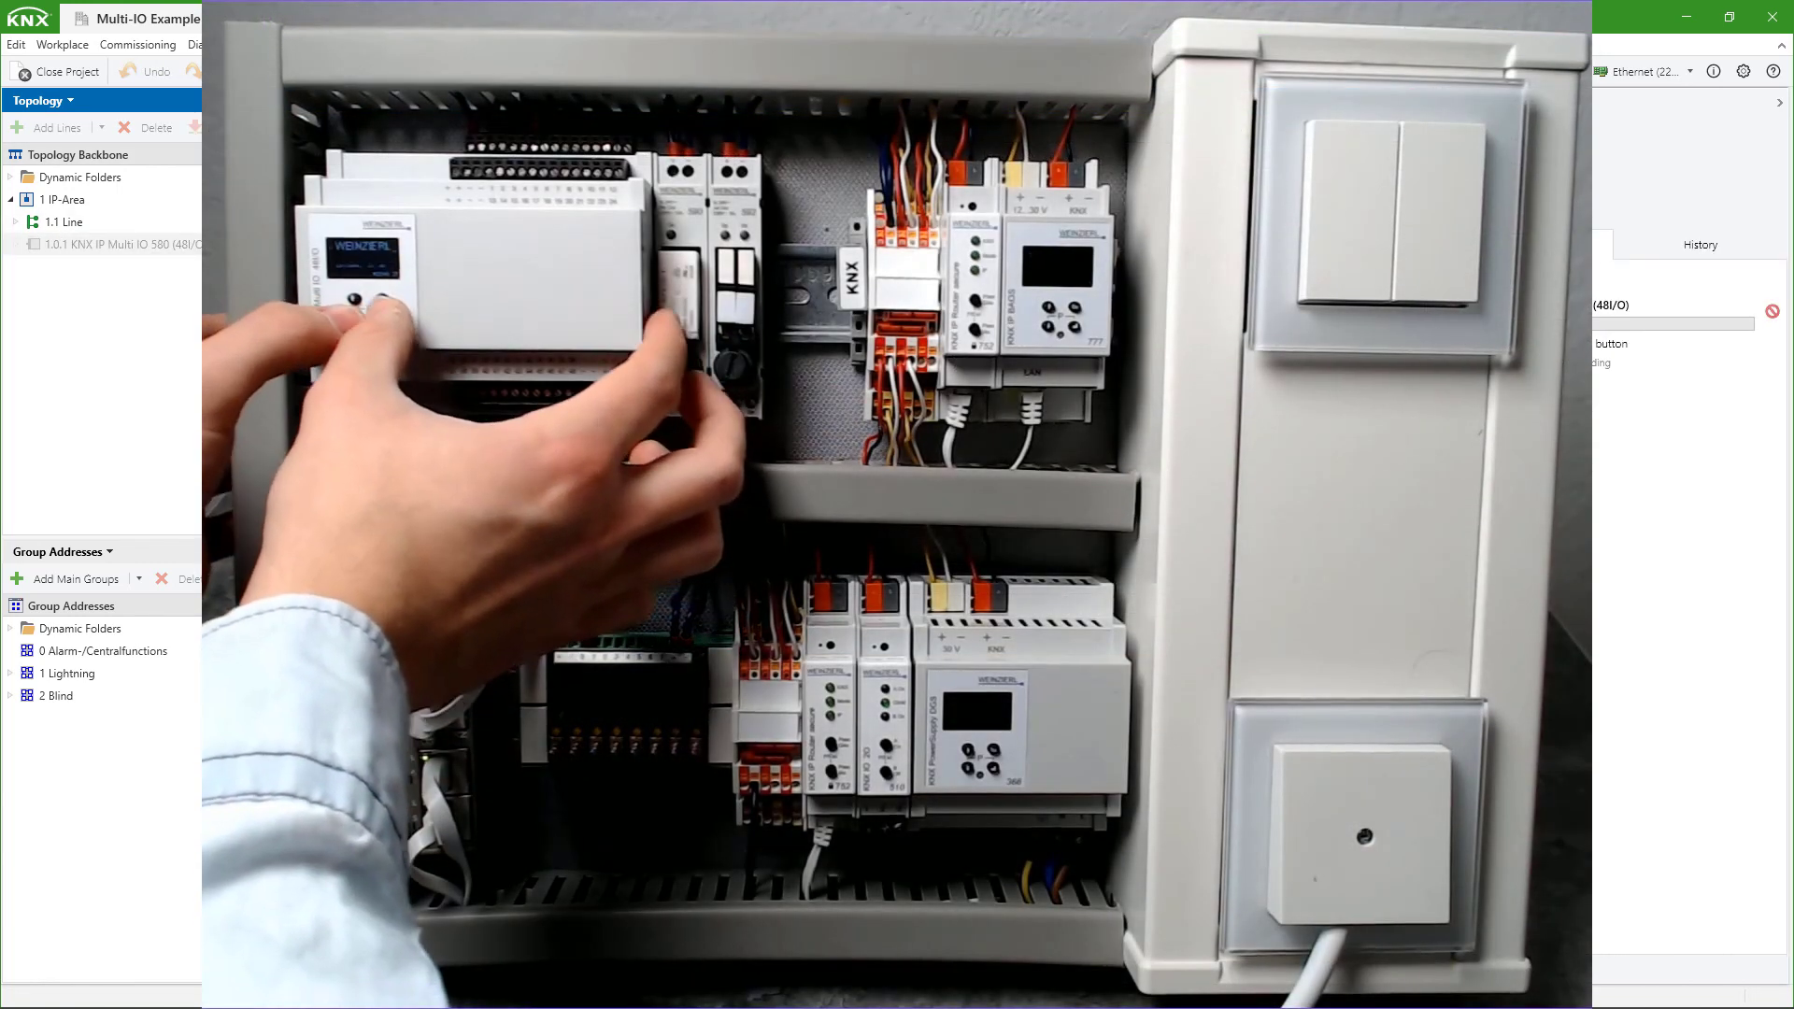